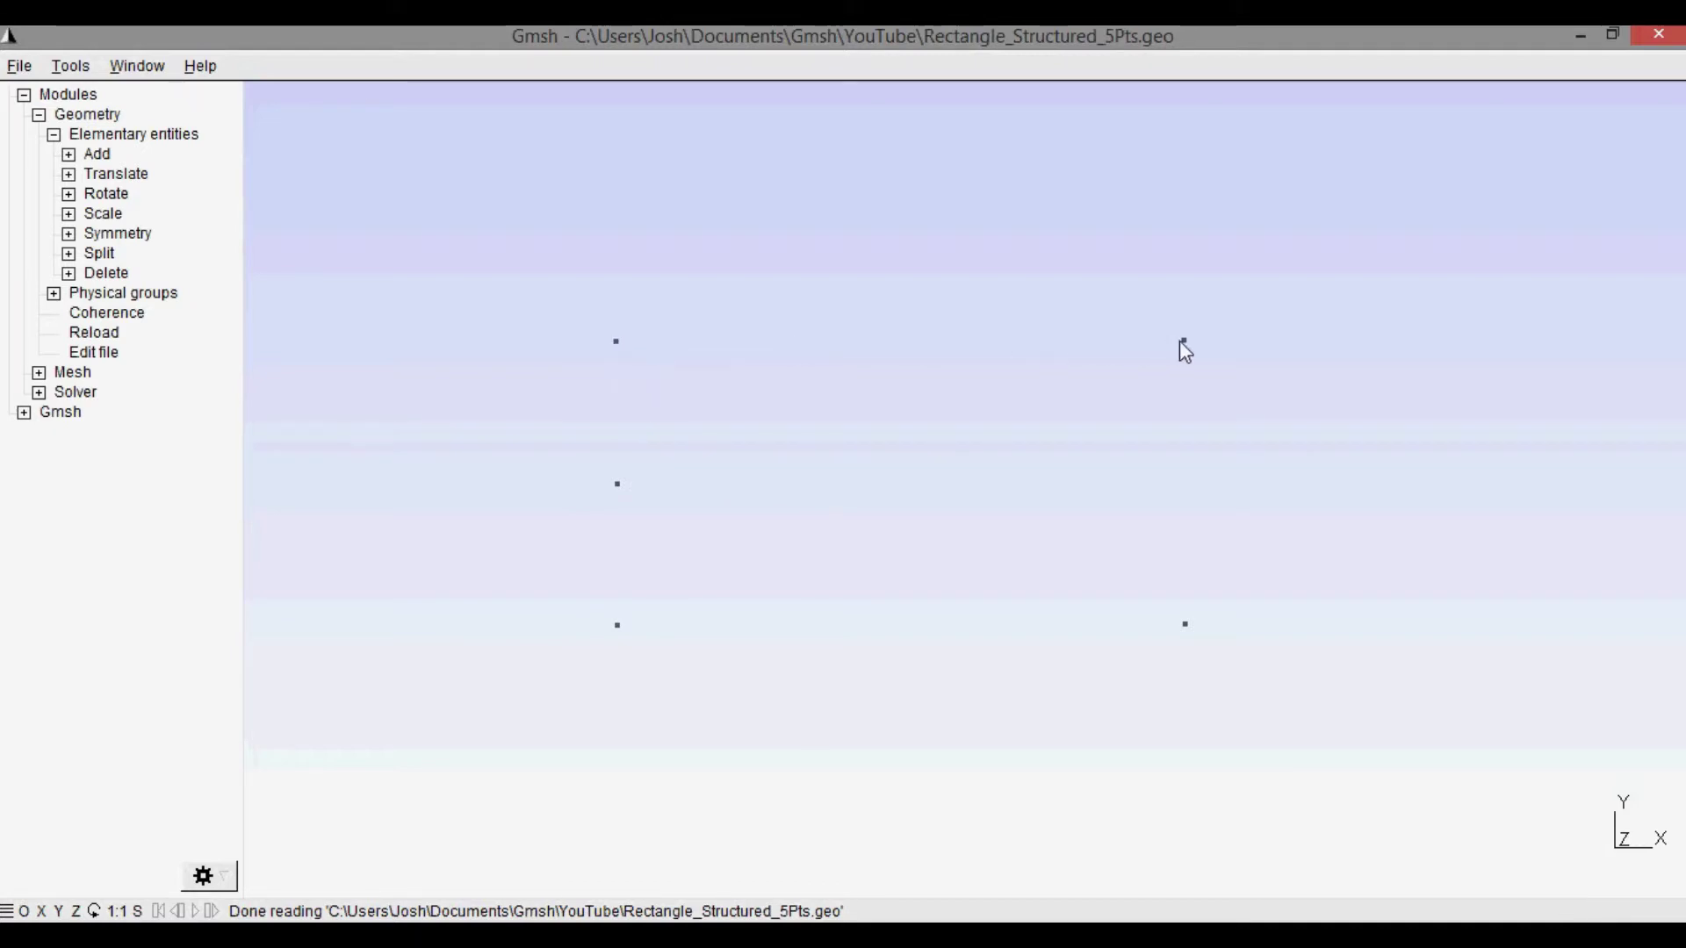
Connect the five points with straight lines into a closed rectangle whose left side is split at its midpoint
mouse_move(1185, 626)
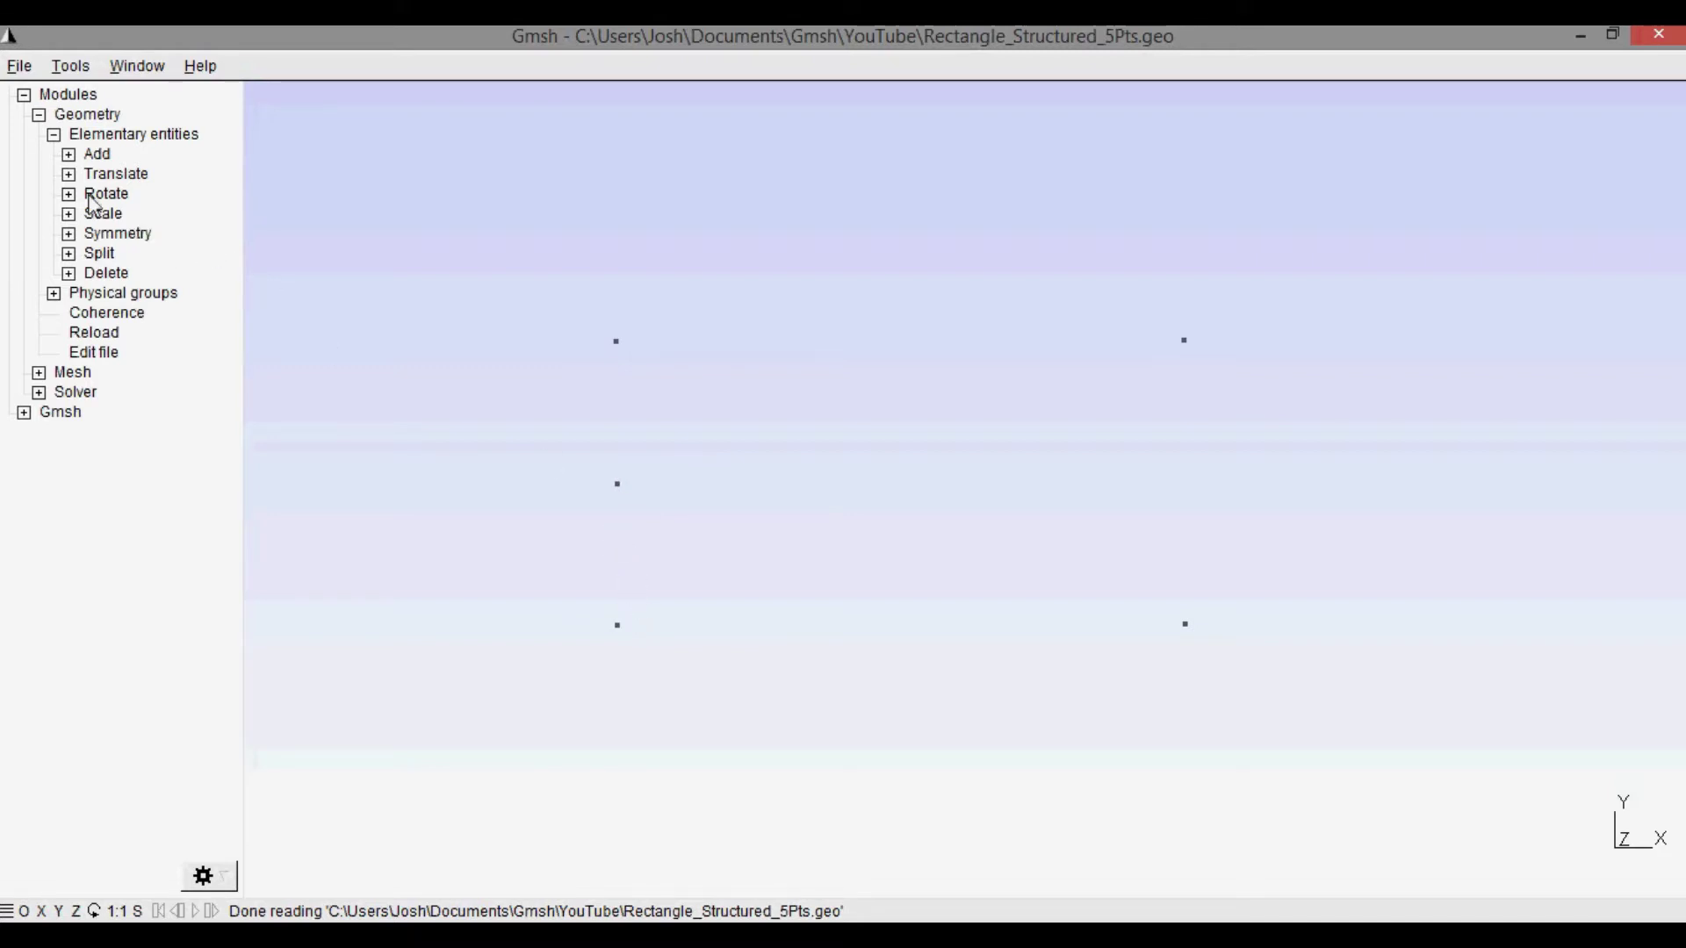
left_click(76, 158)
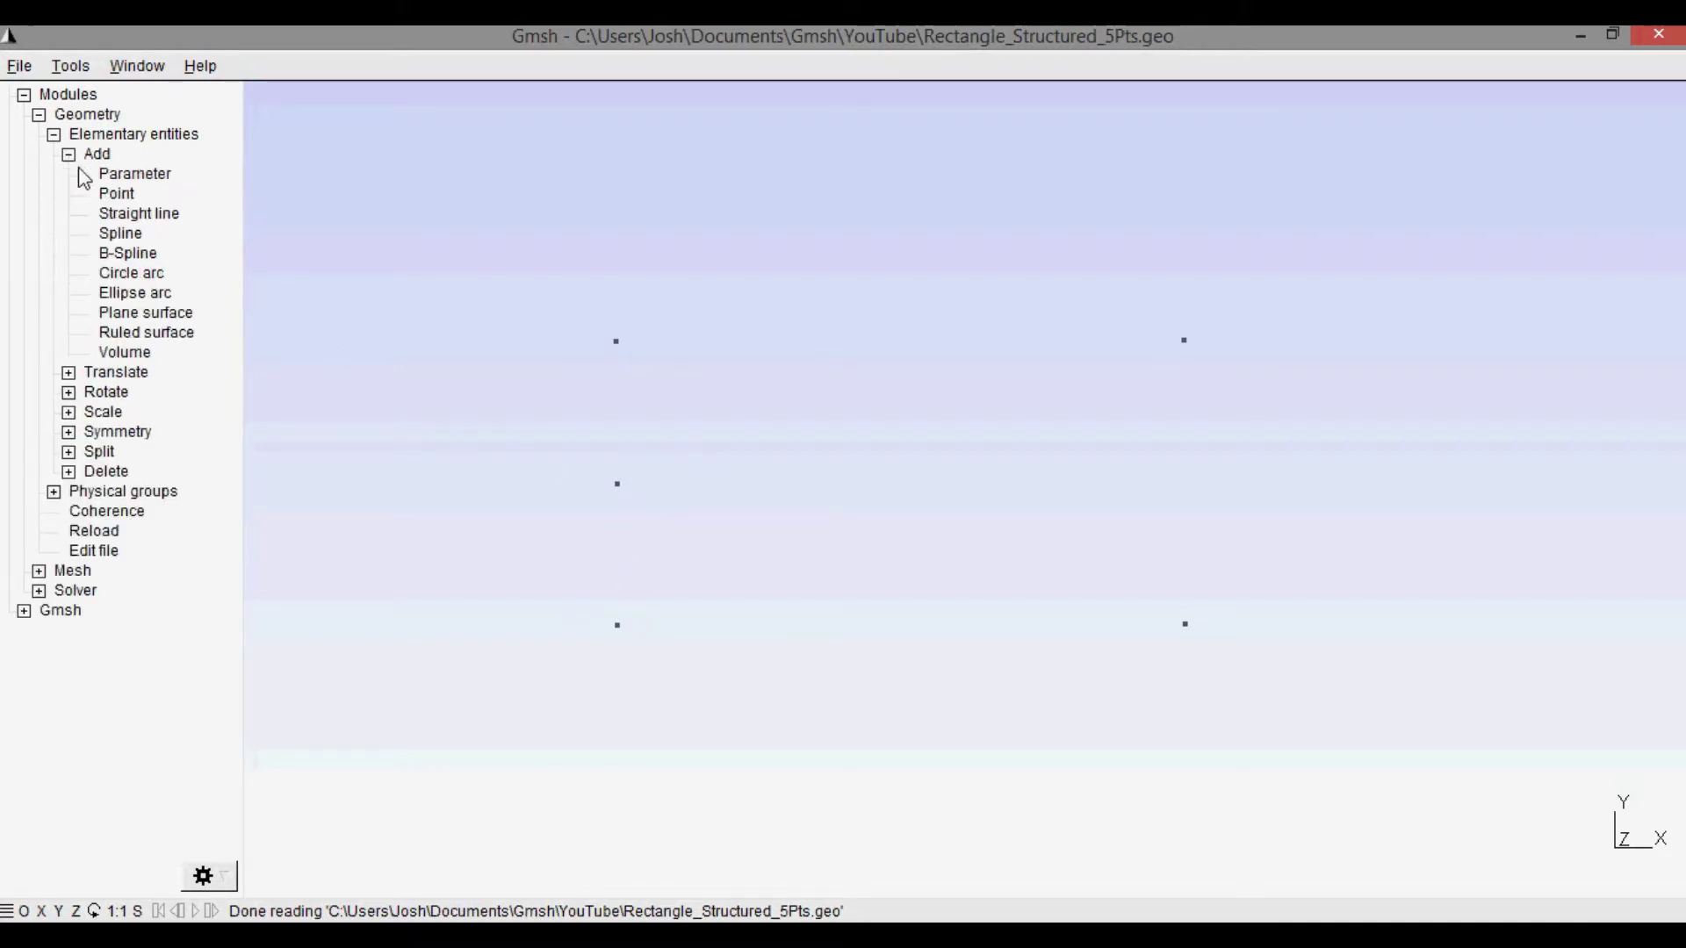
left_click(118, 216)
left_click(618, 625)
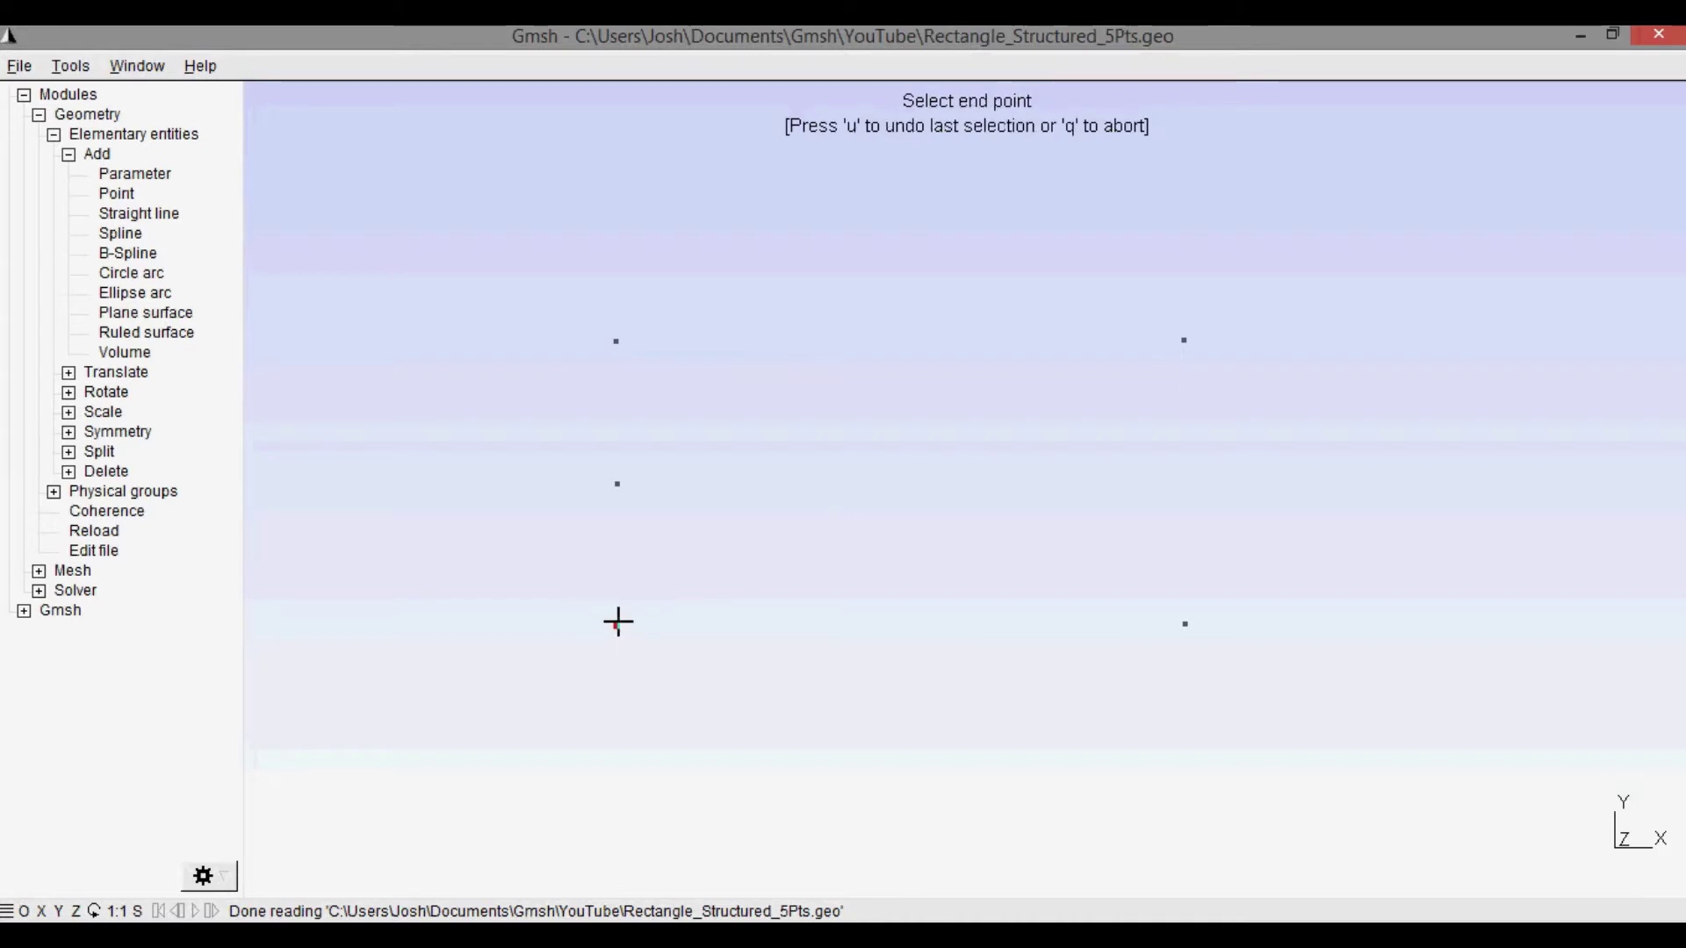
left_click(618, 482)
left_click(617, 343)
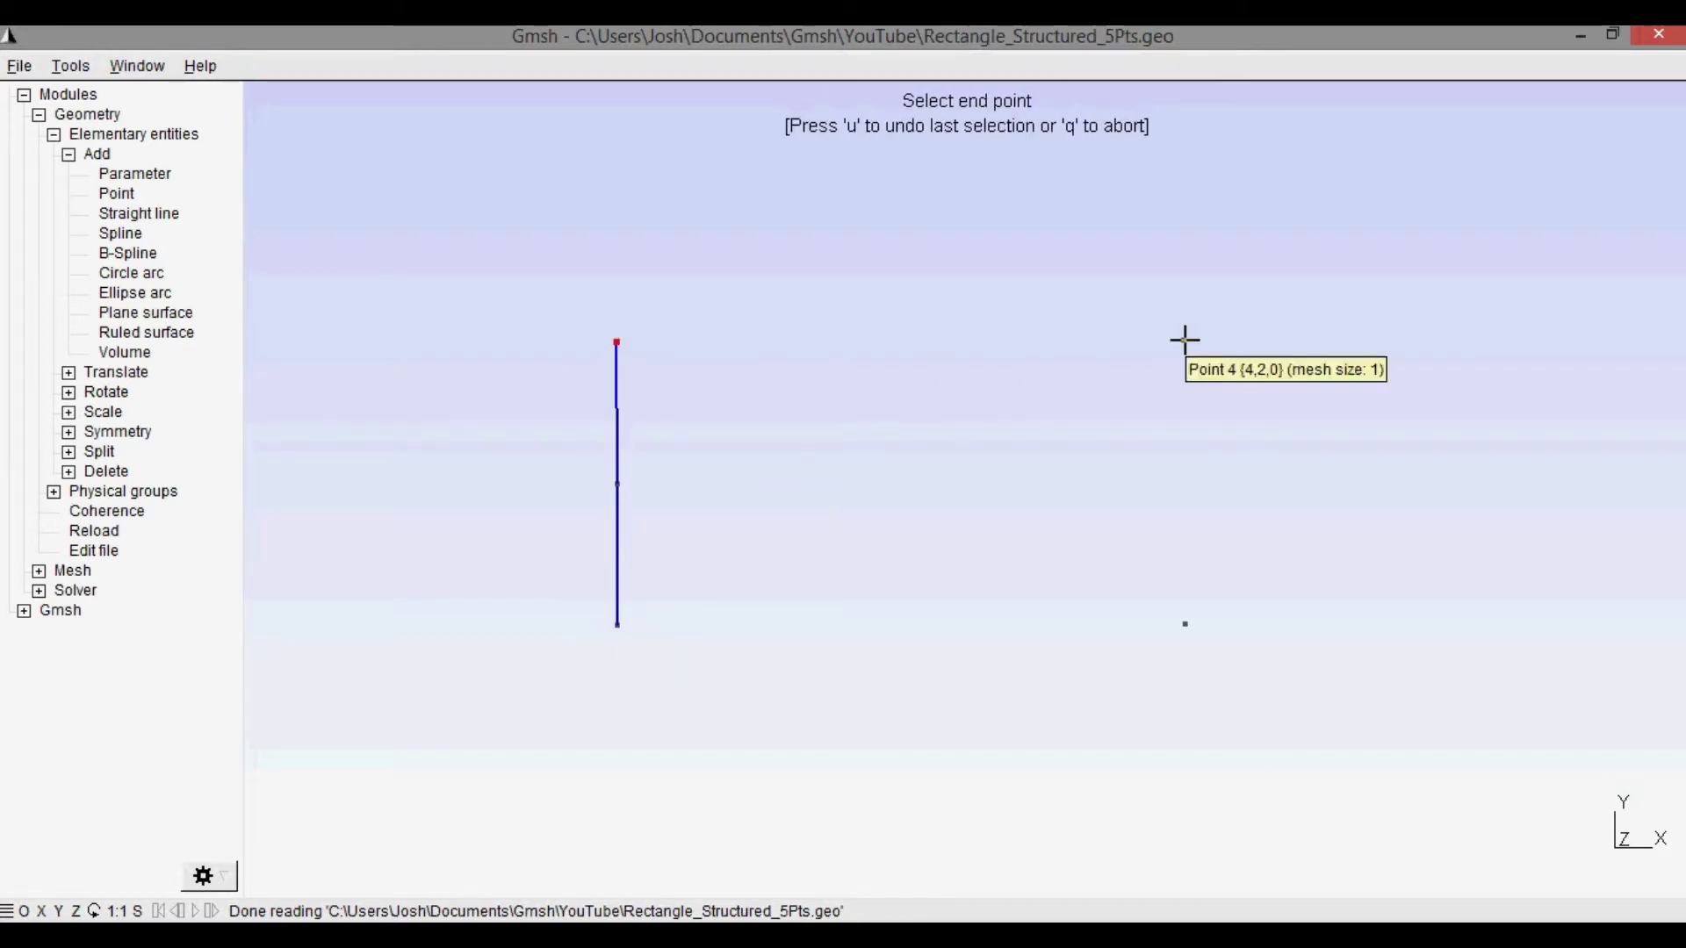
left_click(1184, 341)
left_click(1183, 624)
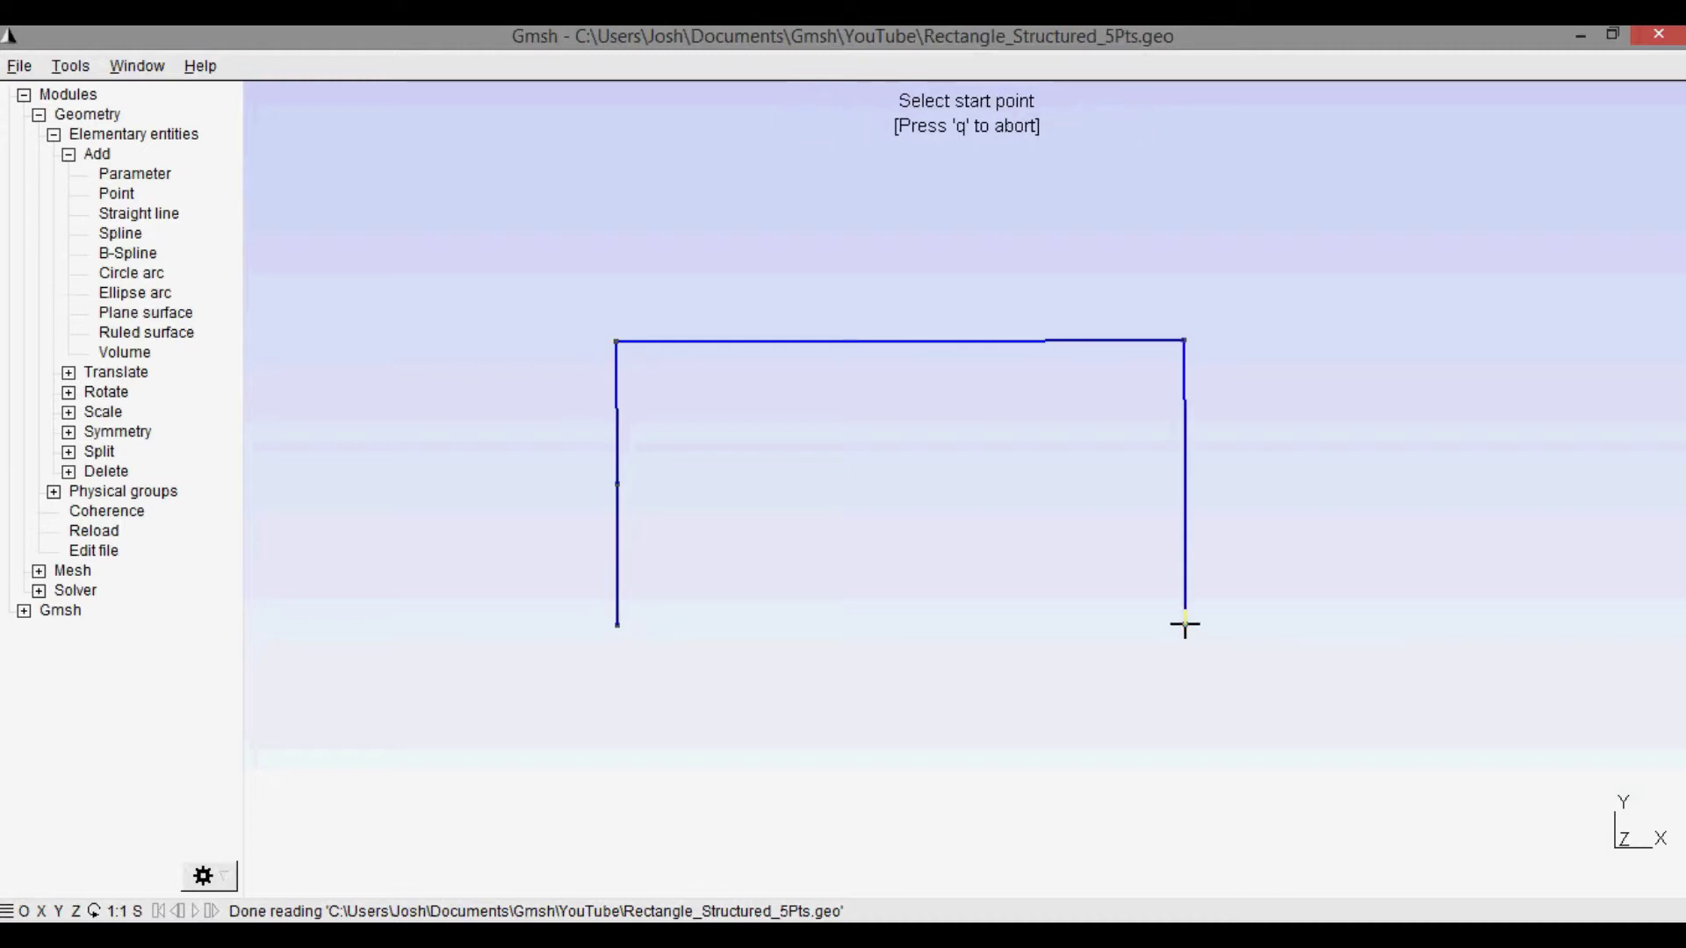
left_click(617, 624)
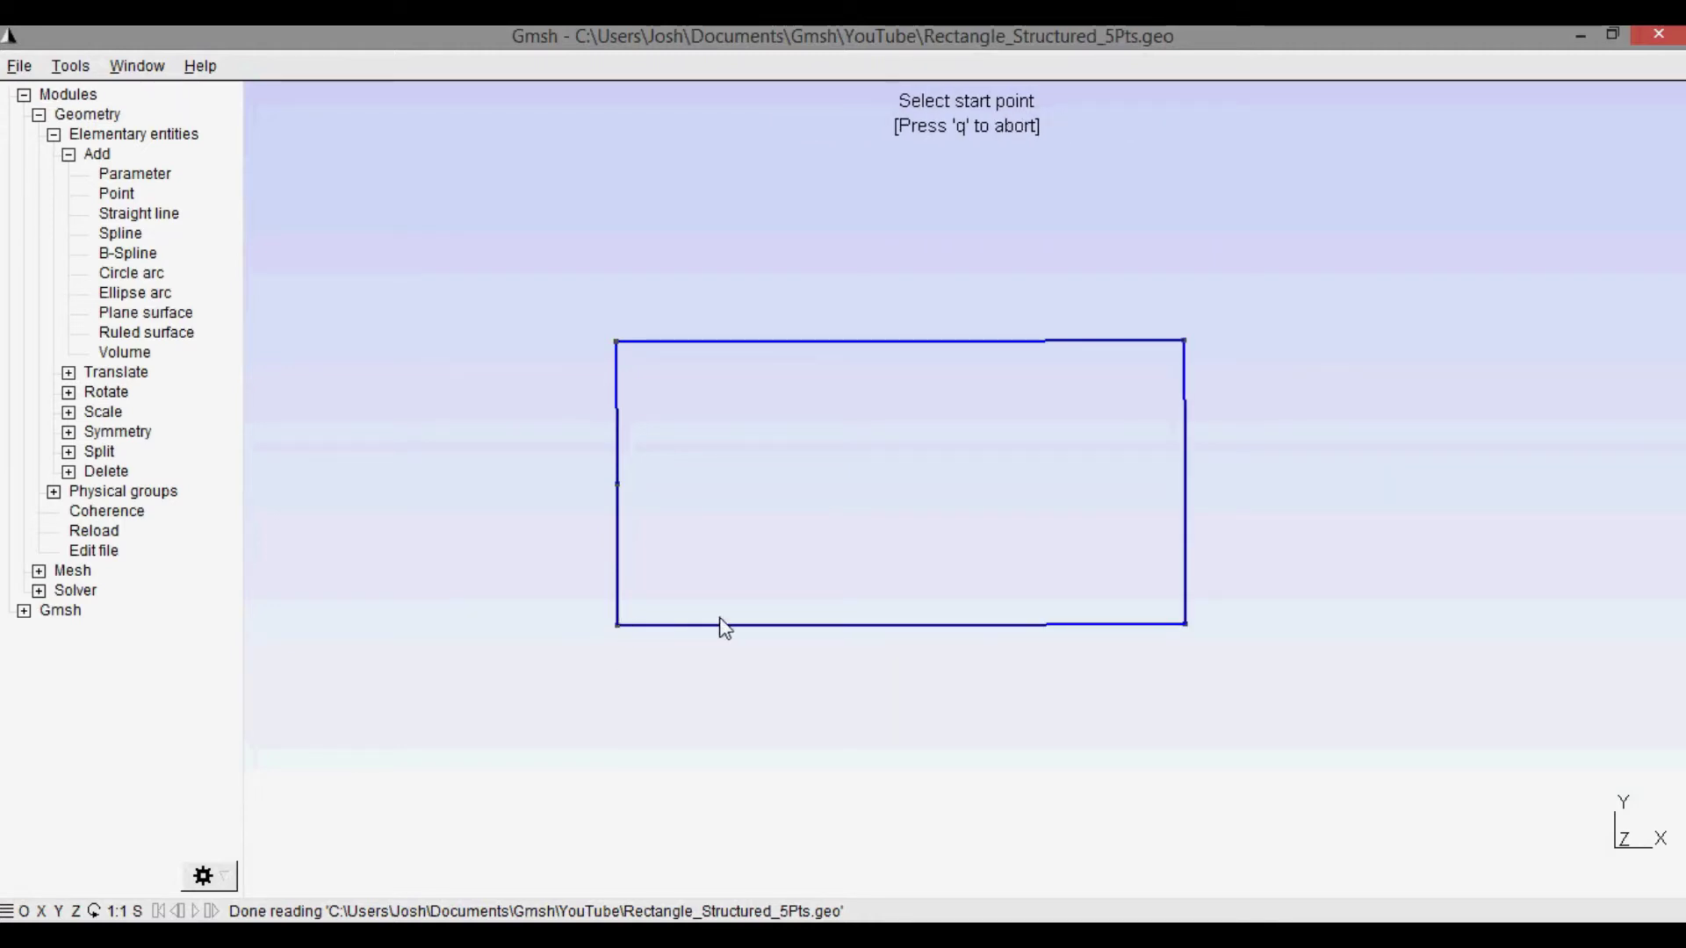
key("alt+z")
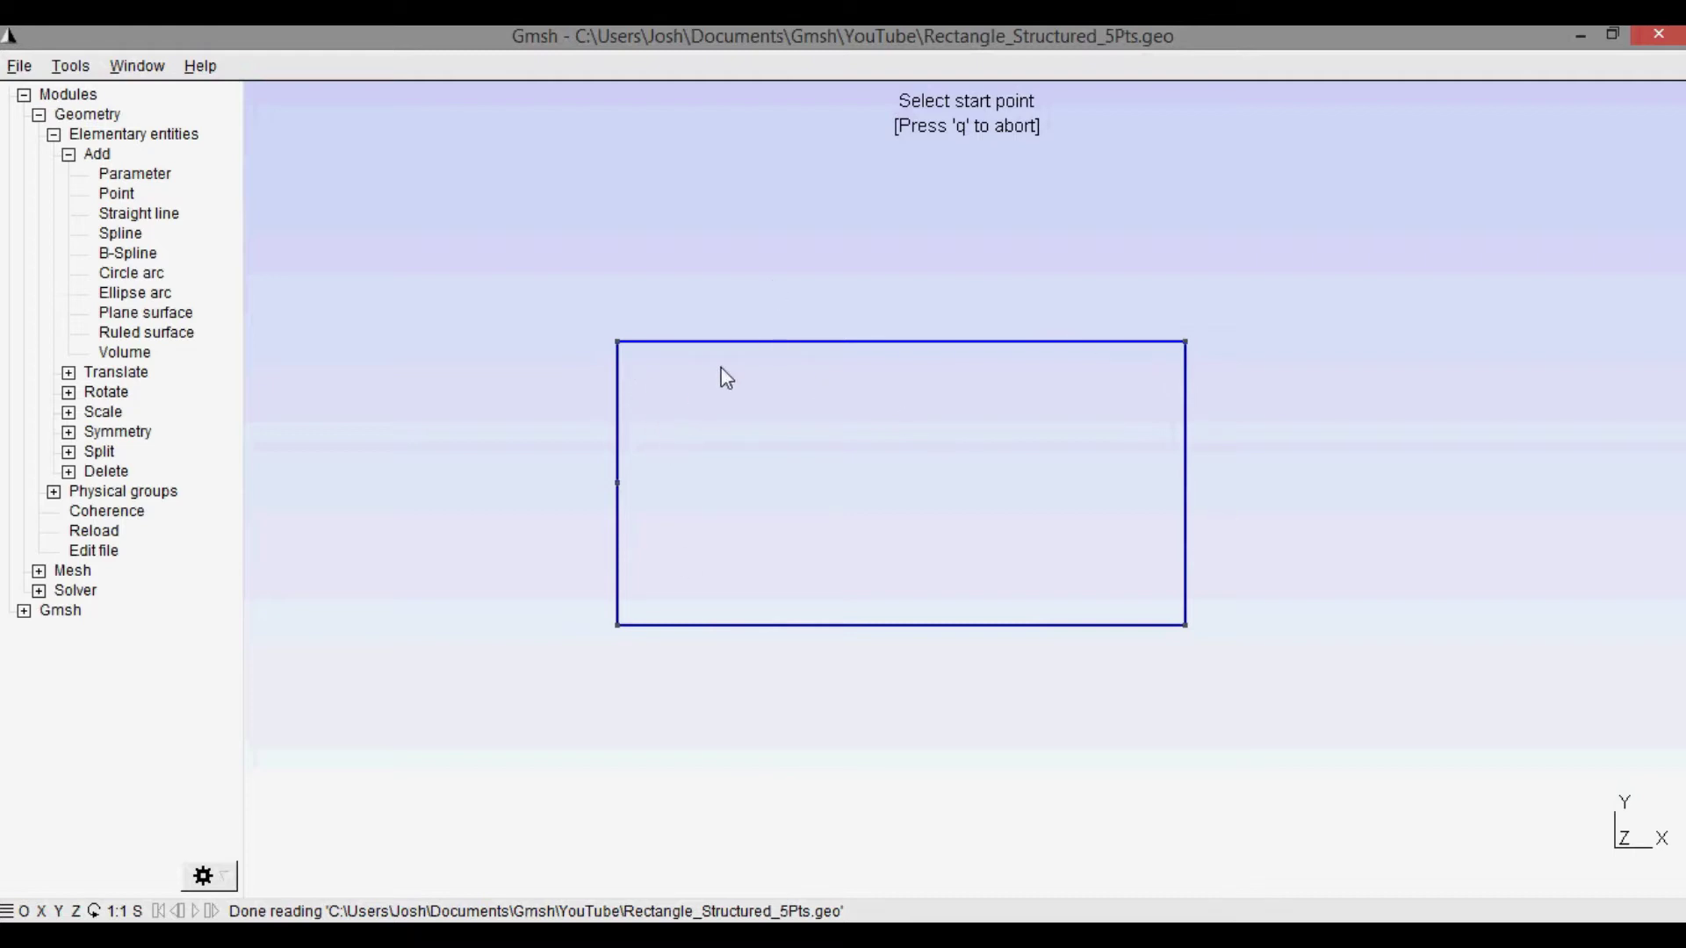
key("q")
Add a plane surface bounded by the rectangle's outline, with no holes
left_click(163, 318)
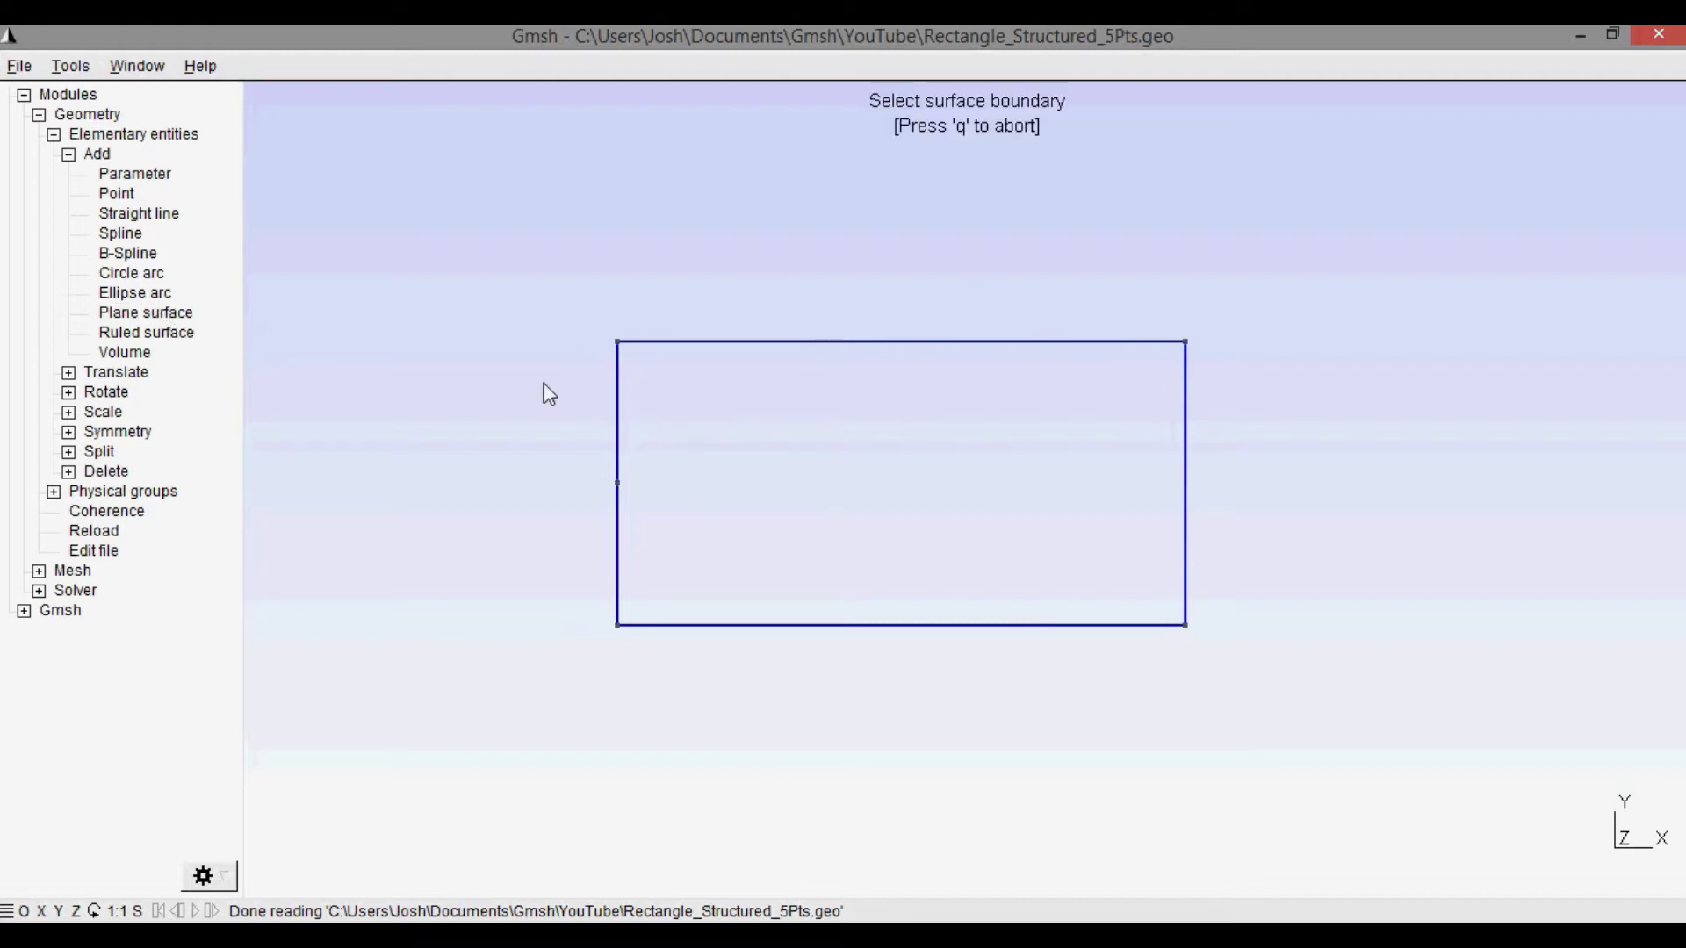
left_click(783, 340)
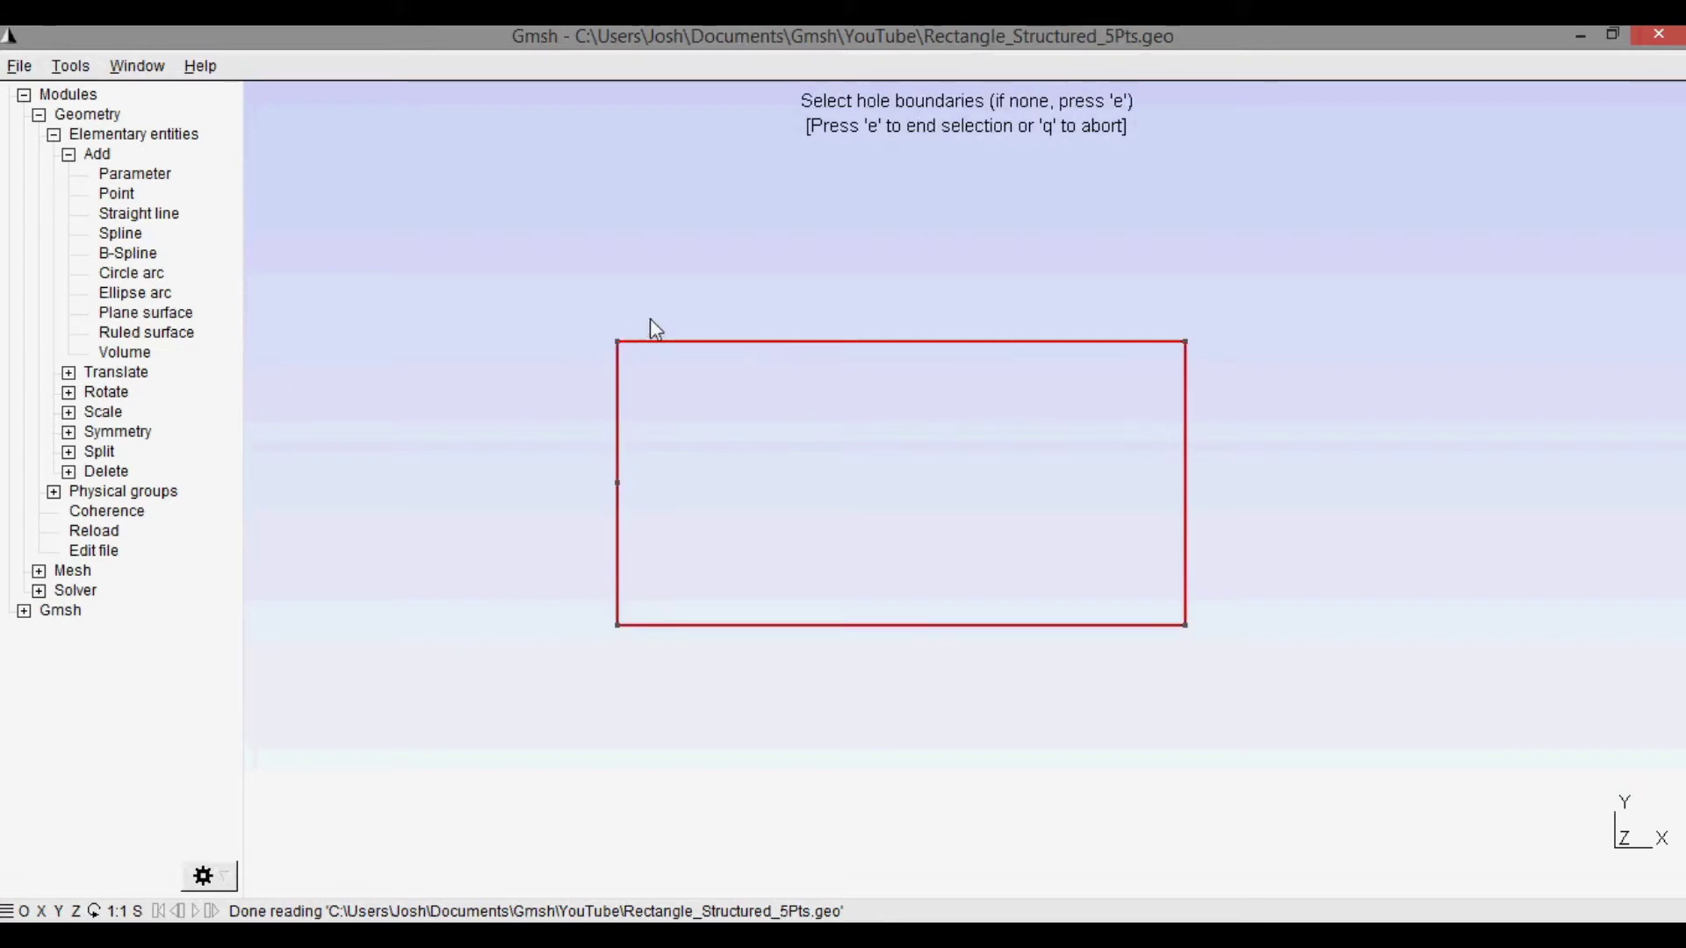
key("e")
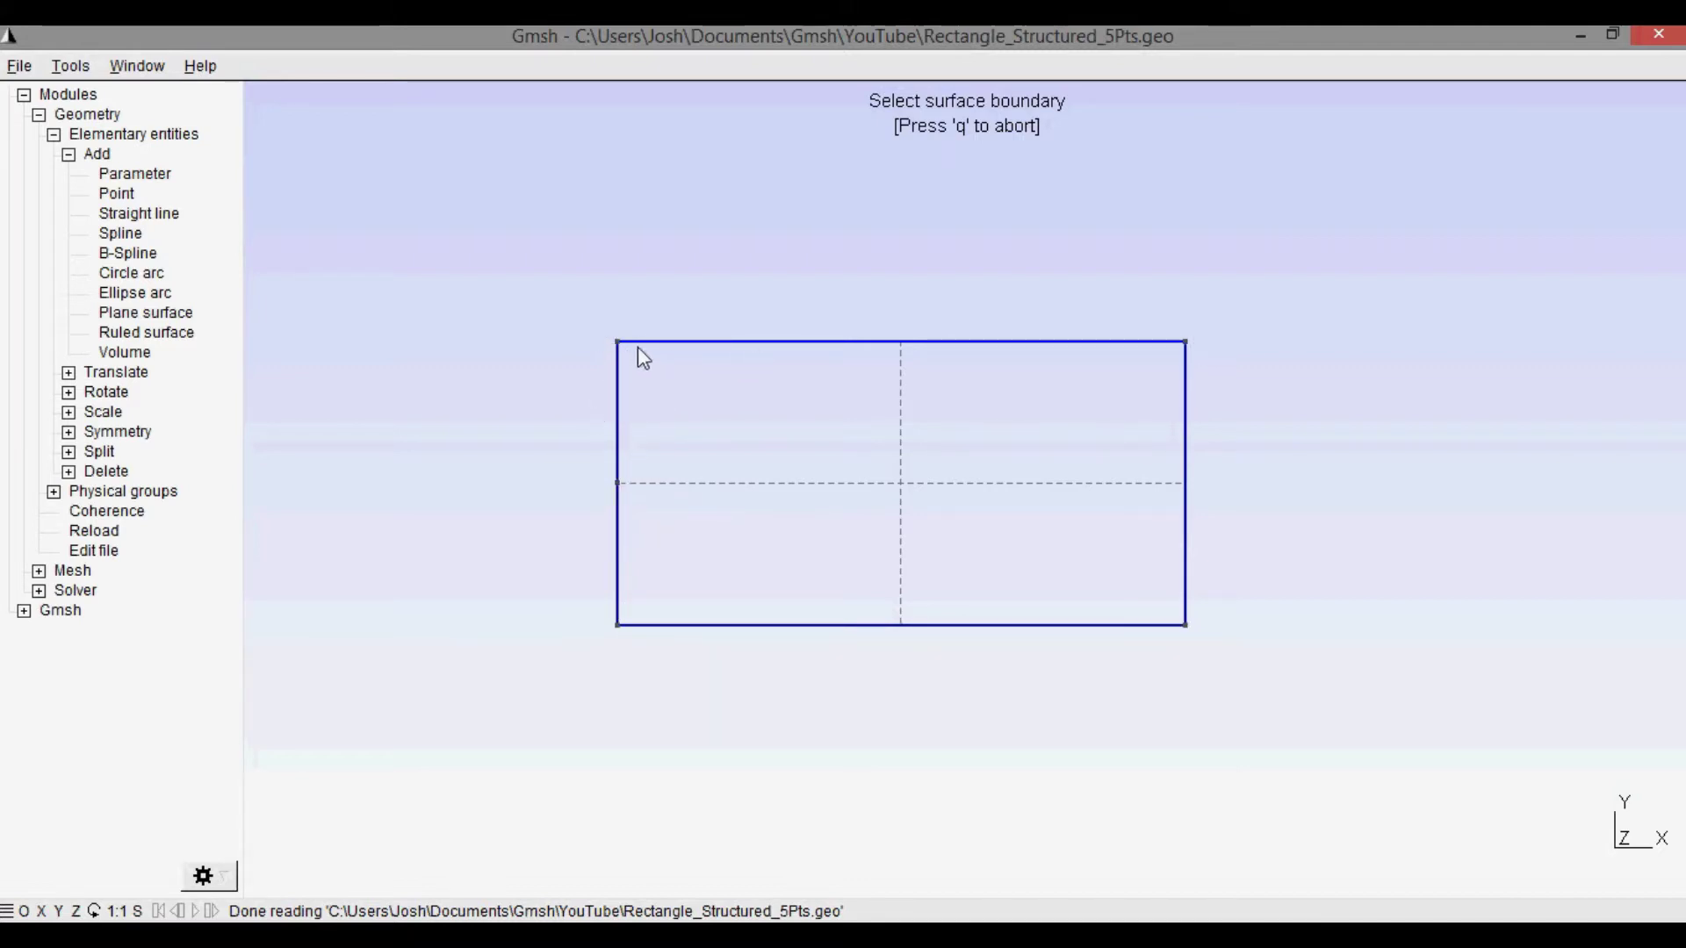
key("q")
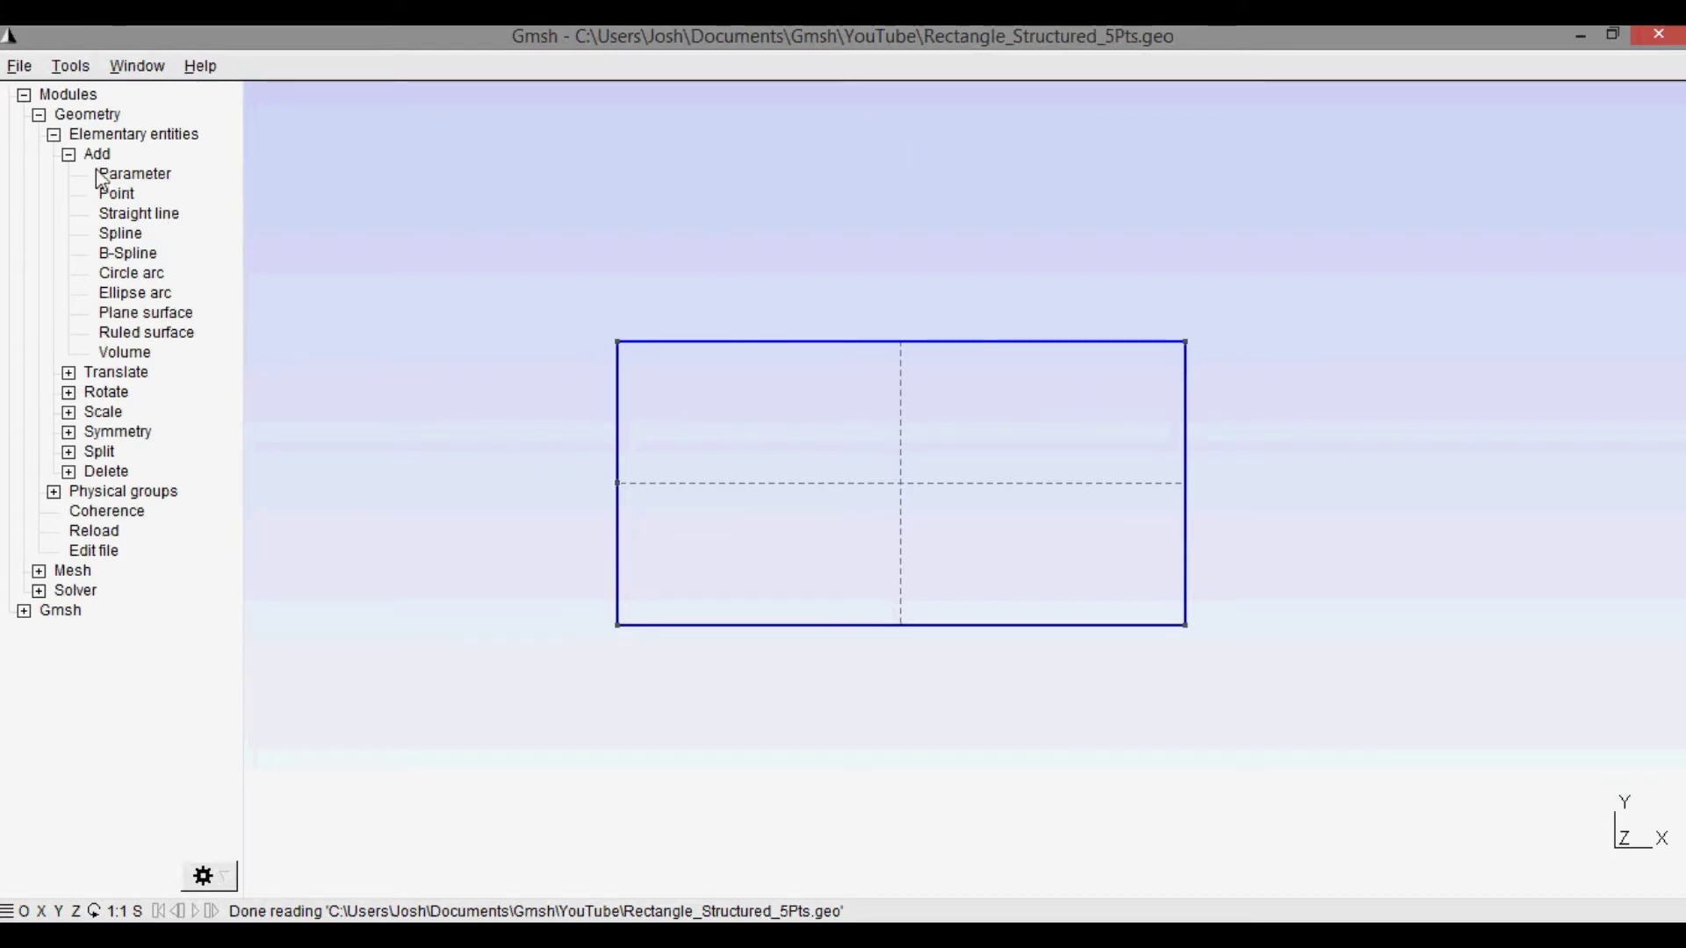
Create a physical line group named Top_Bottom from the rectangle's top and bottom edges
left_click(70, 157)
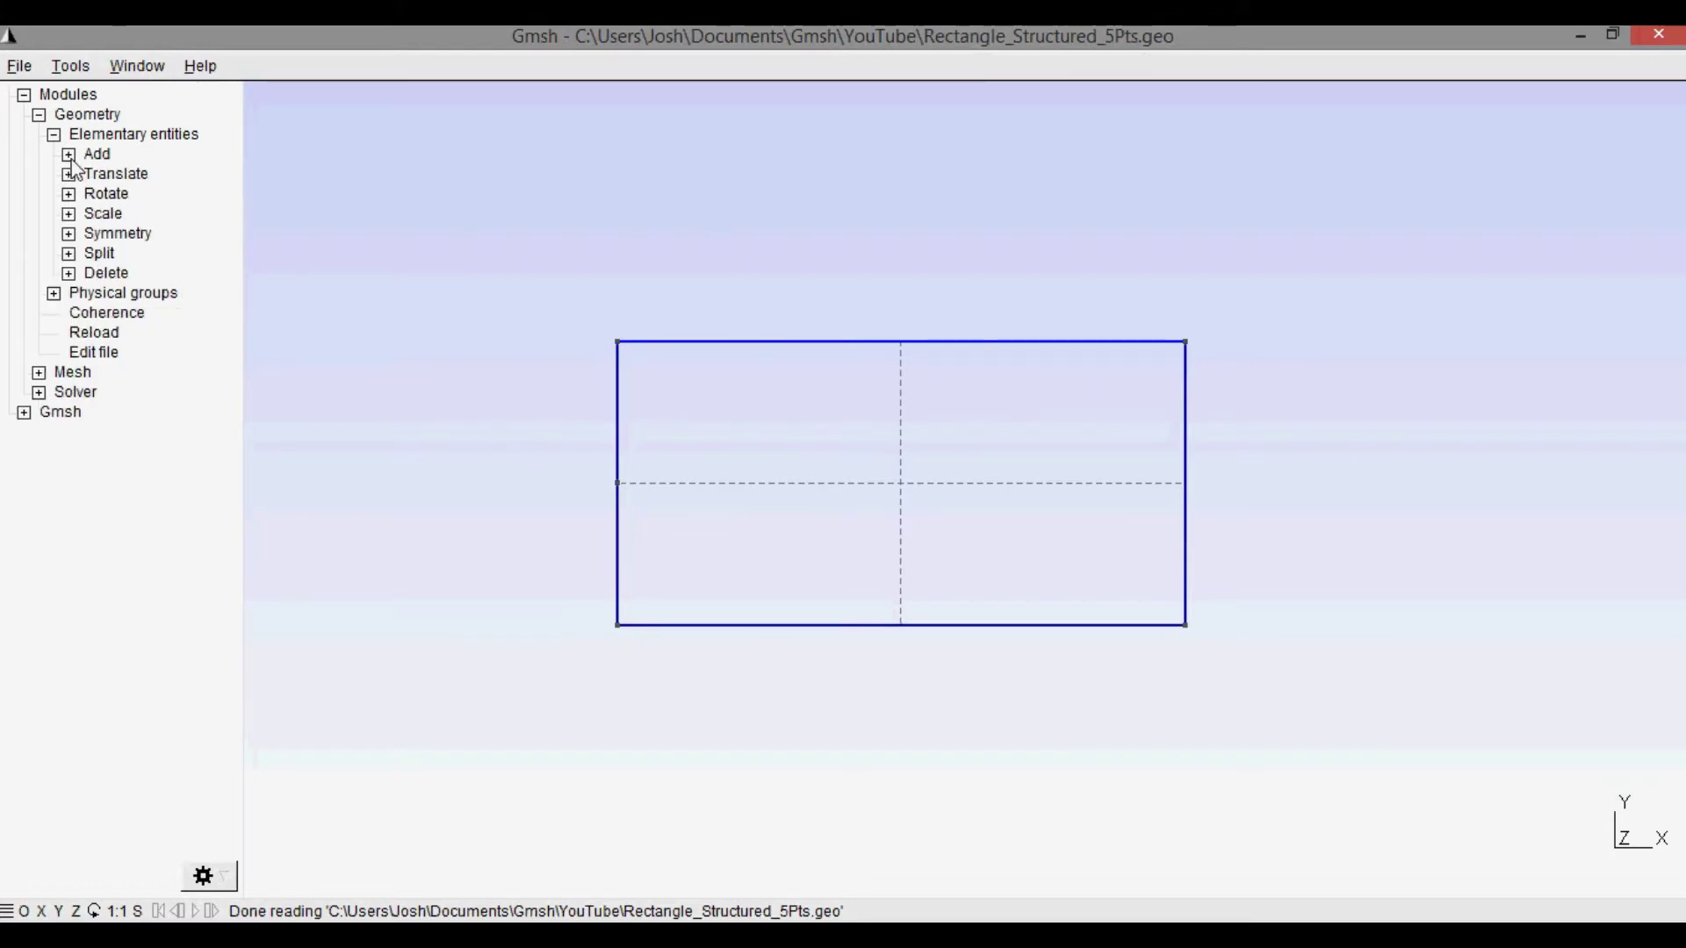
left_click(54, 293)
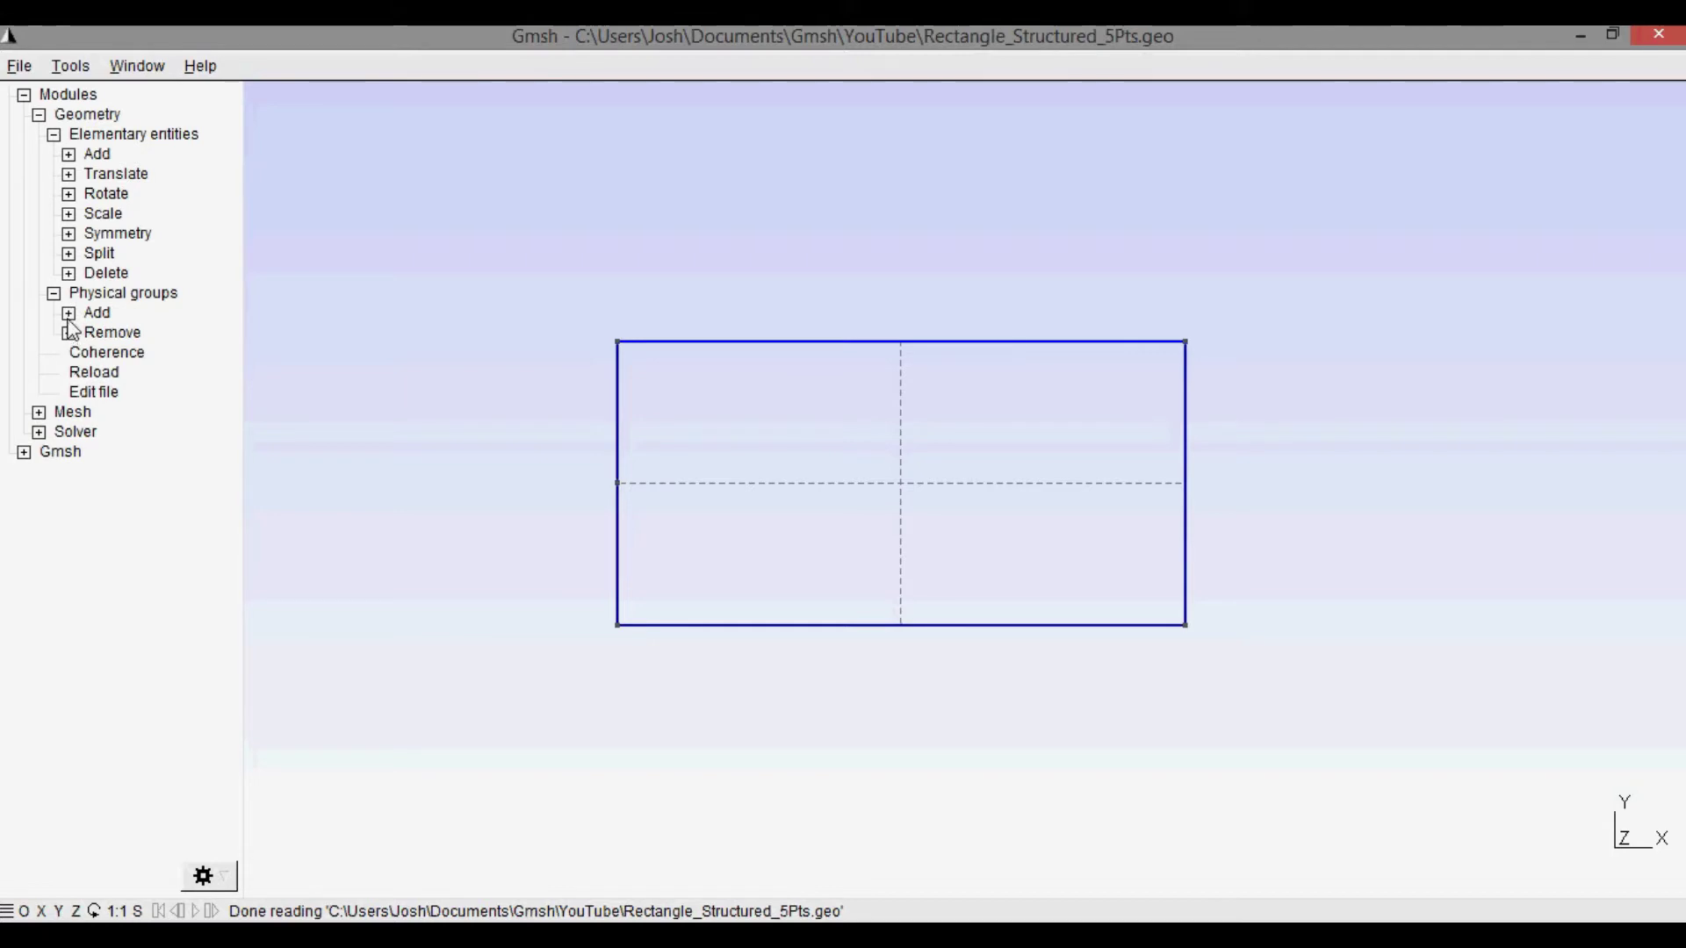
left_click(69, 314)
left_click(113, 352)
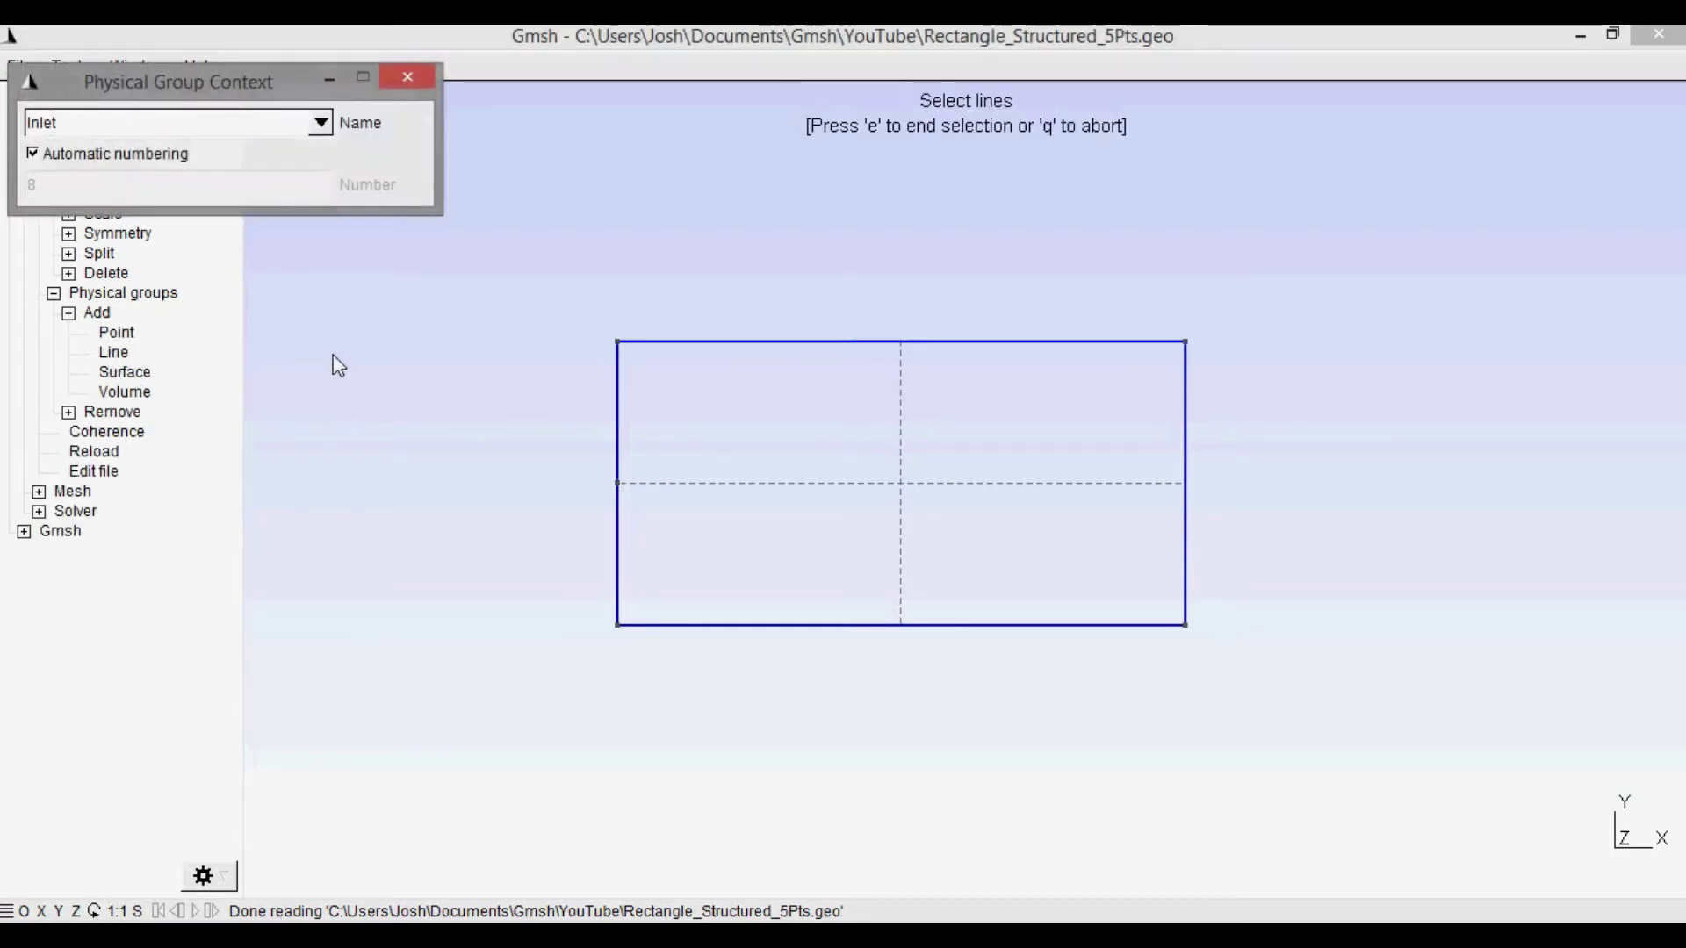
left_click_drag(230, 79, 490, 157)
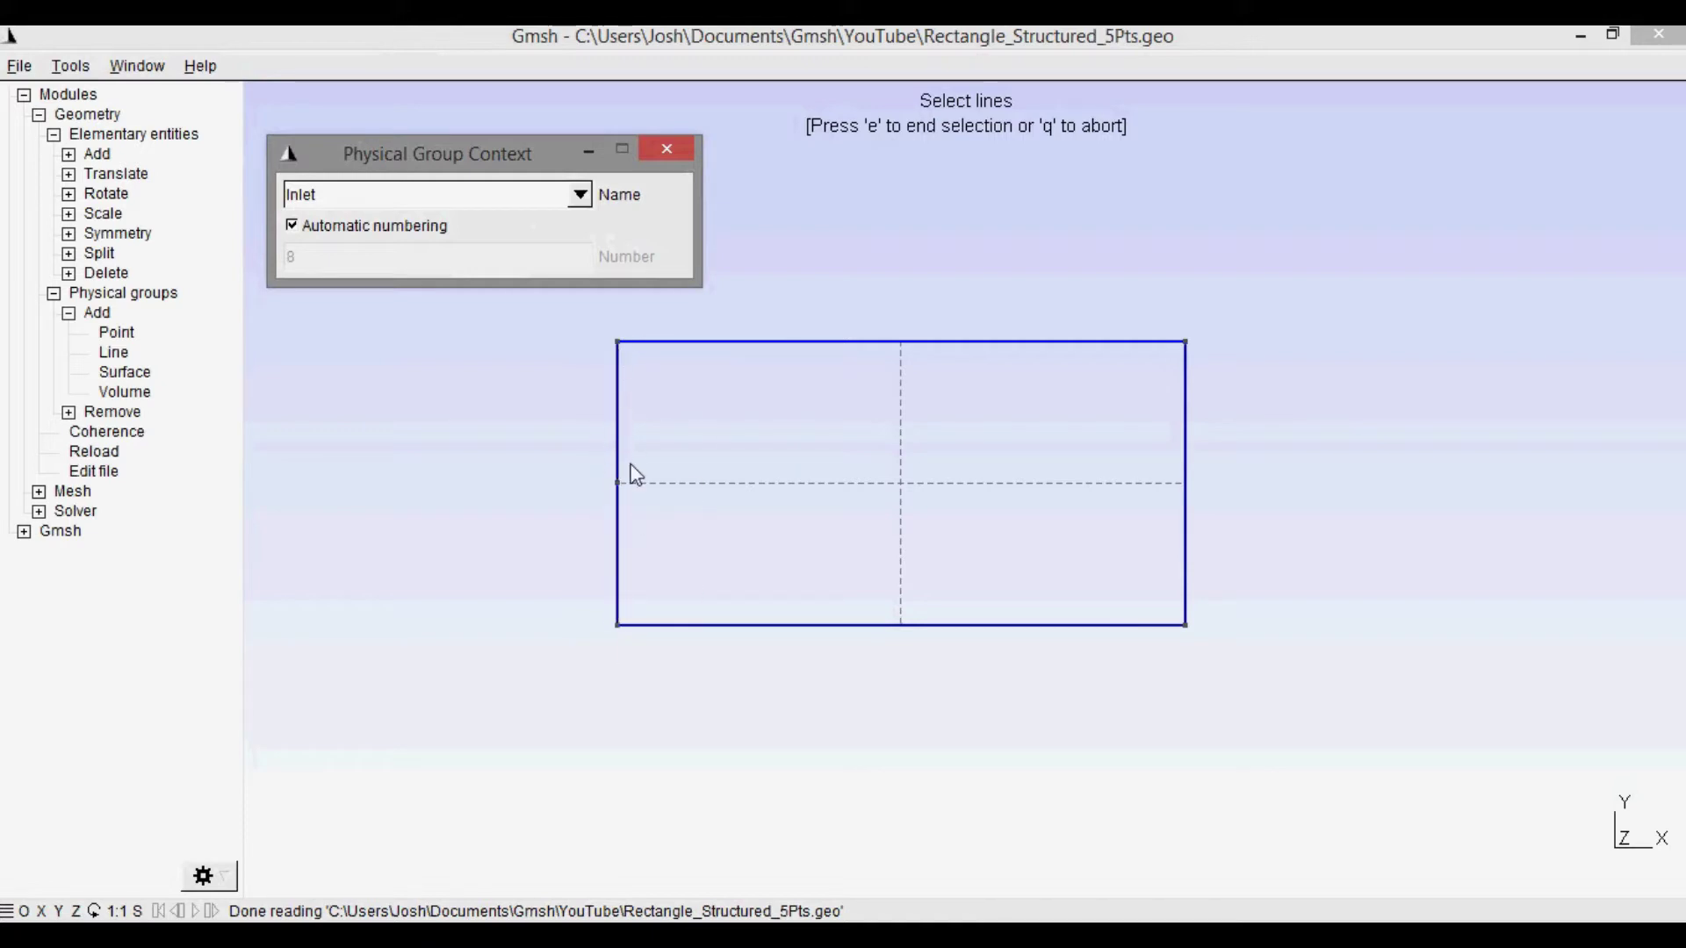
left_click(746, 342)
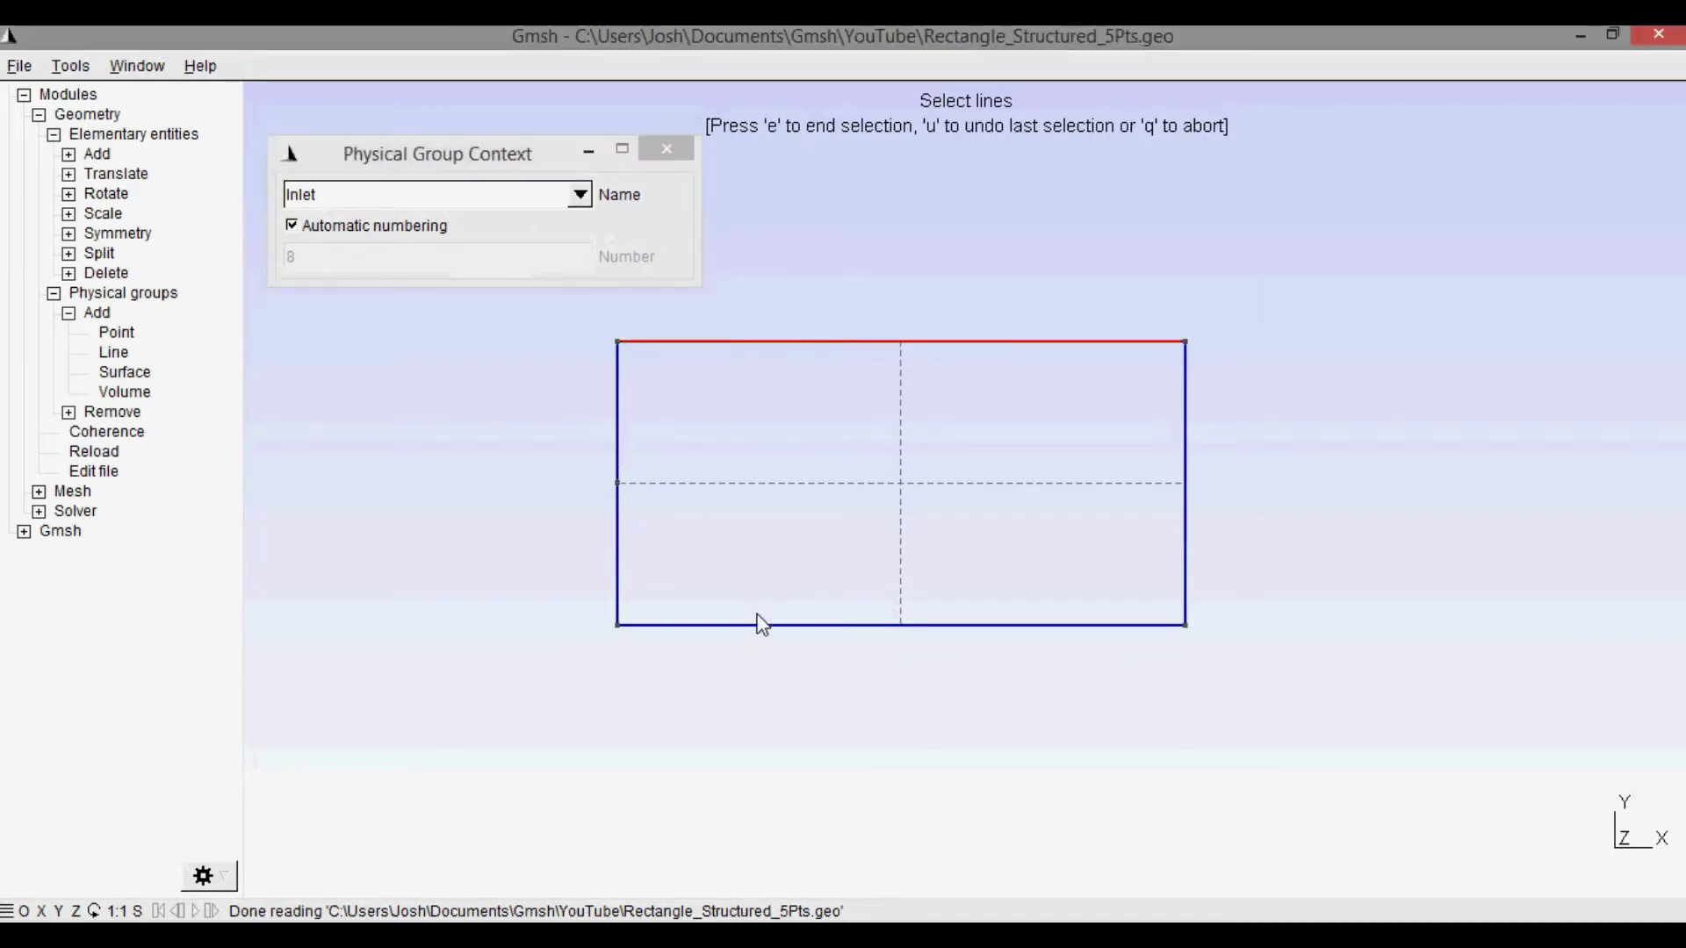
left_click(753, 624)
left_click(274, 195)
type("T")
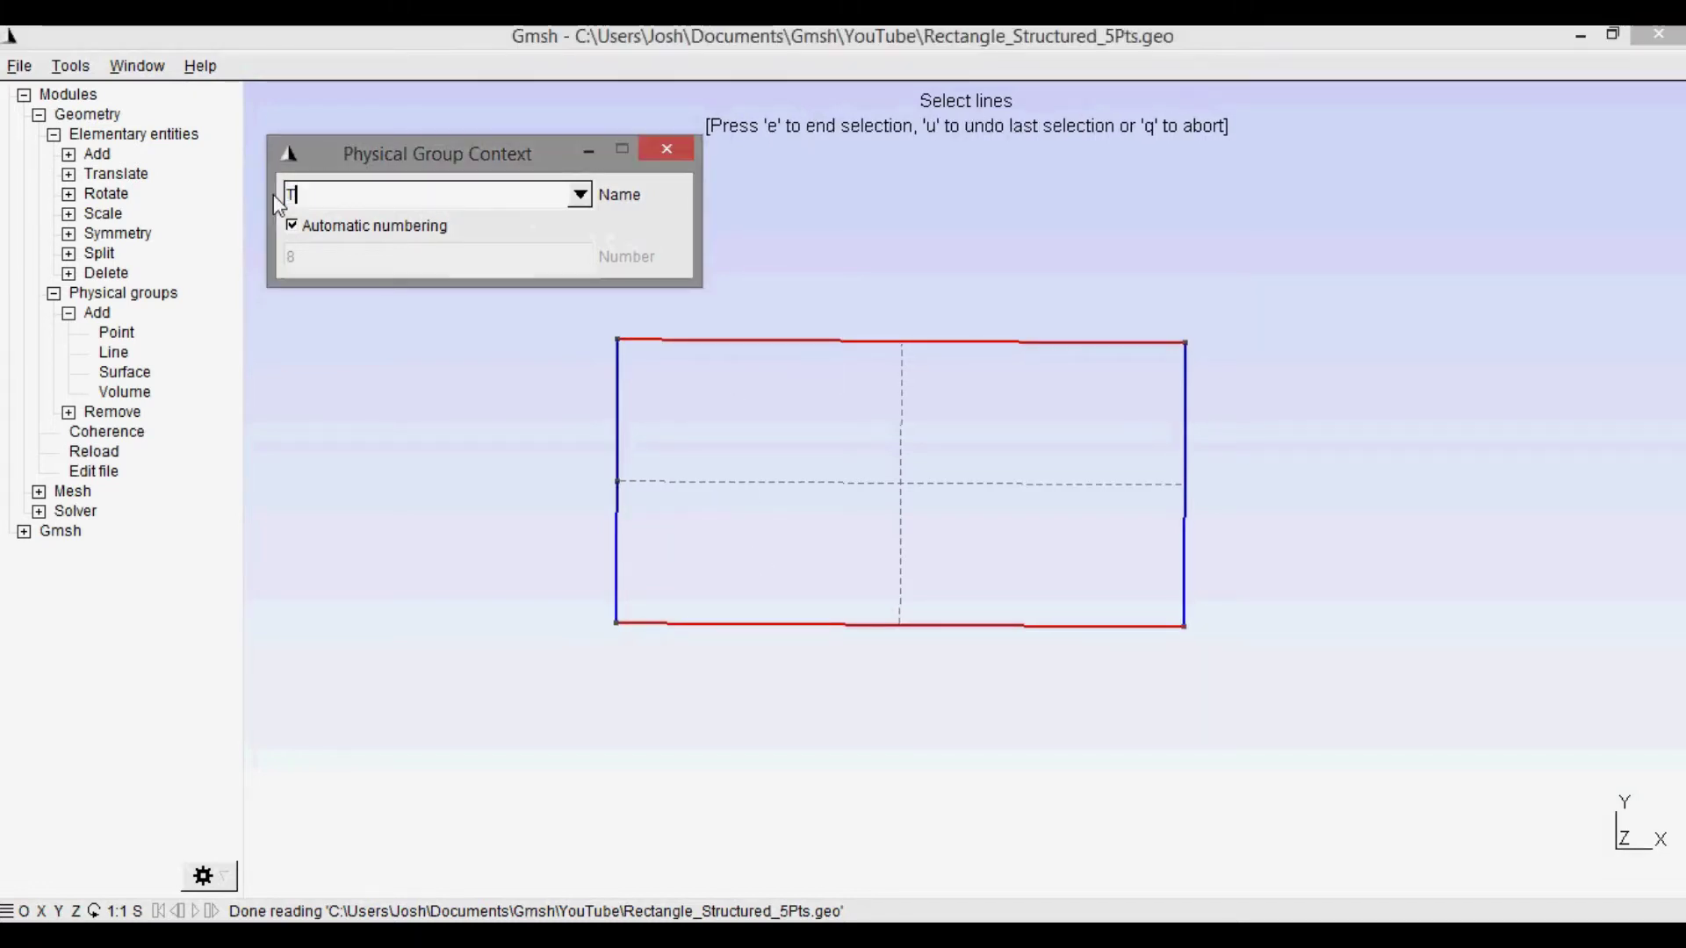
type("op_Bottom")
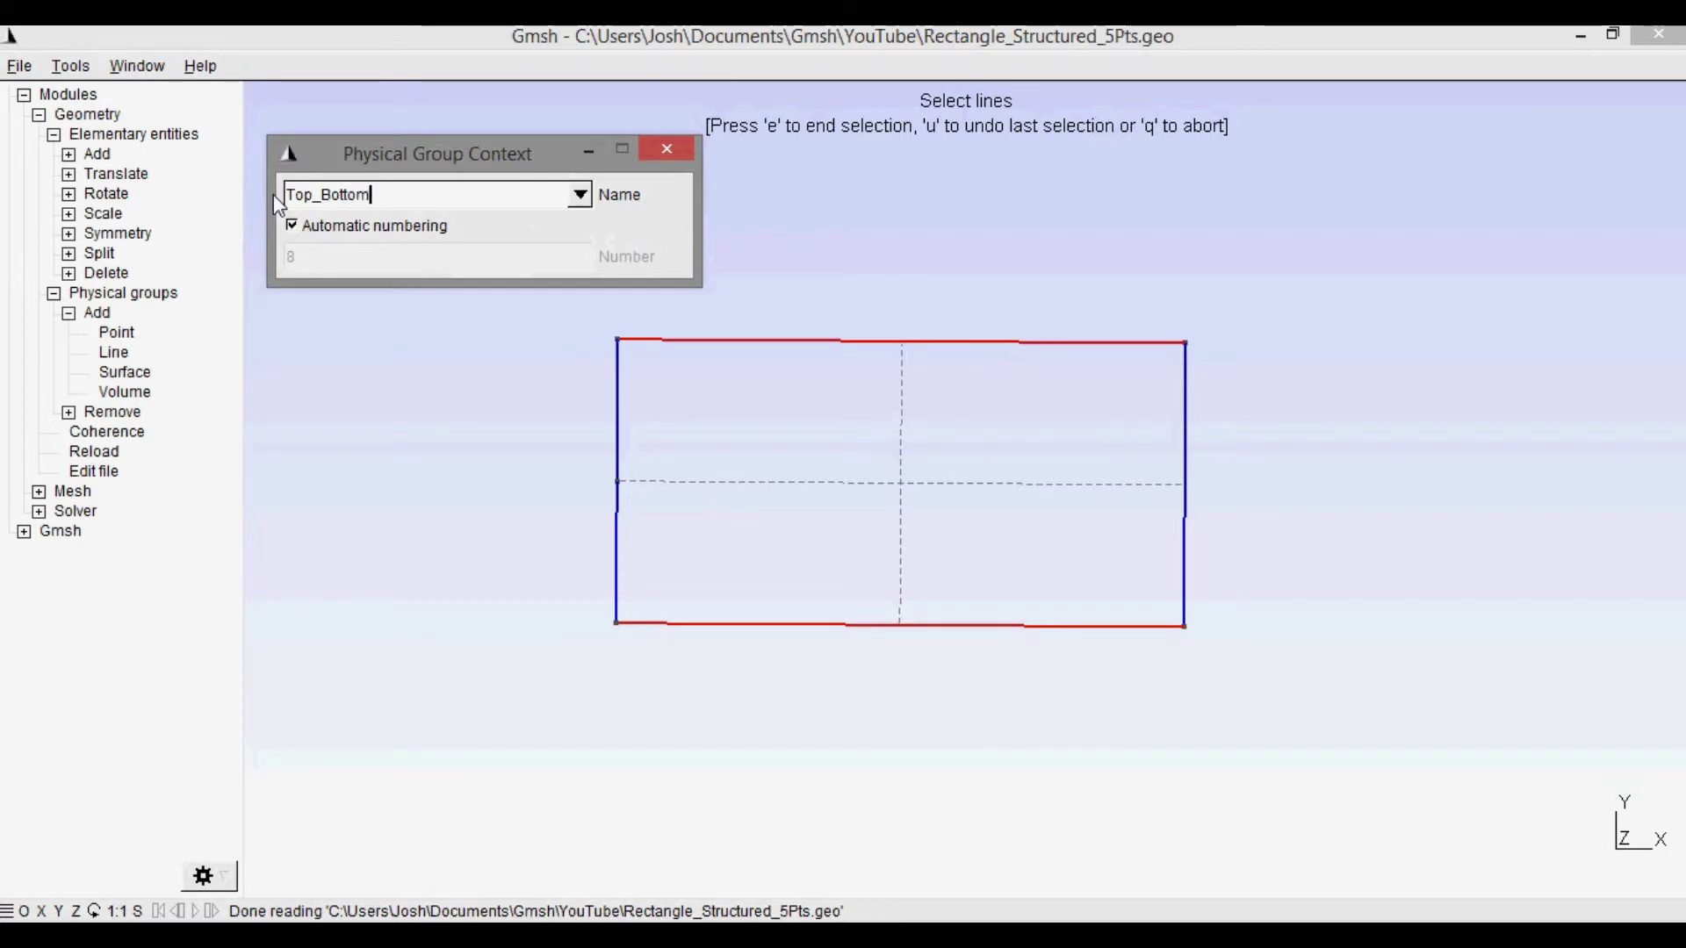
left_click(428, 387)
key("e")
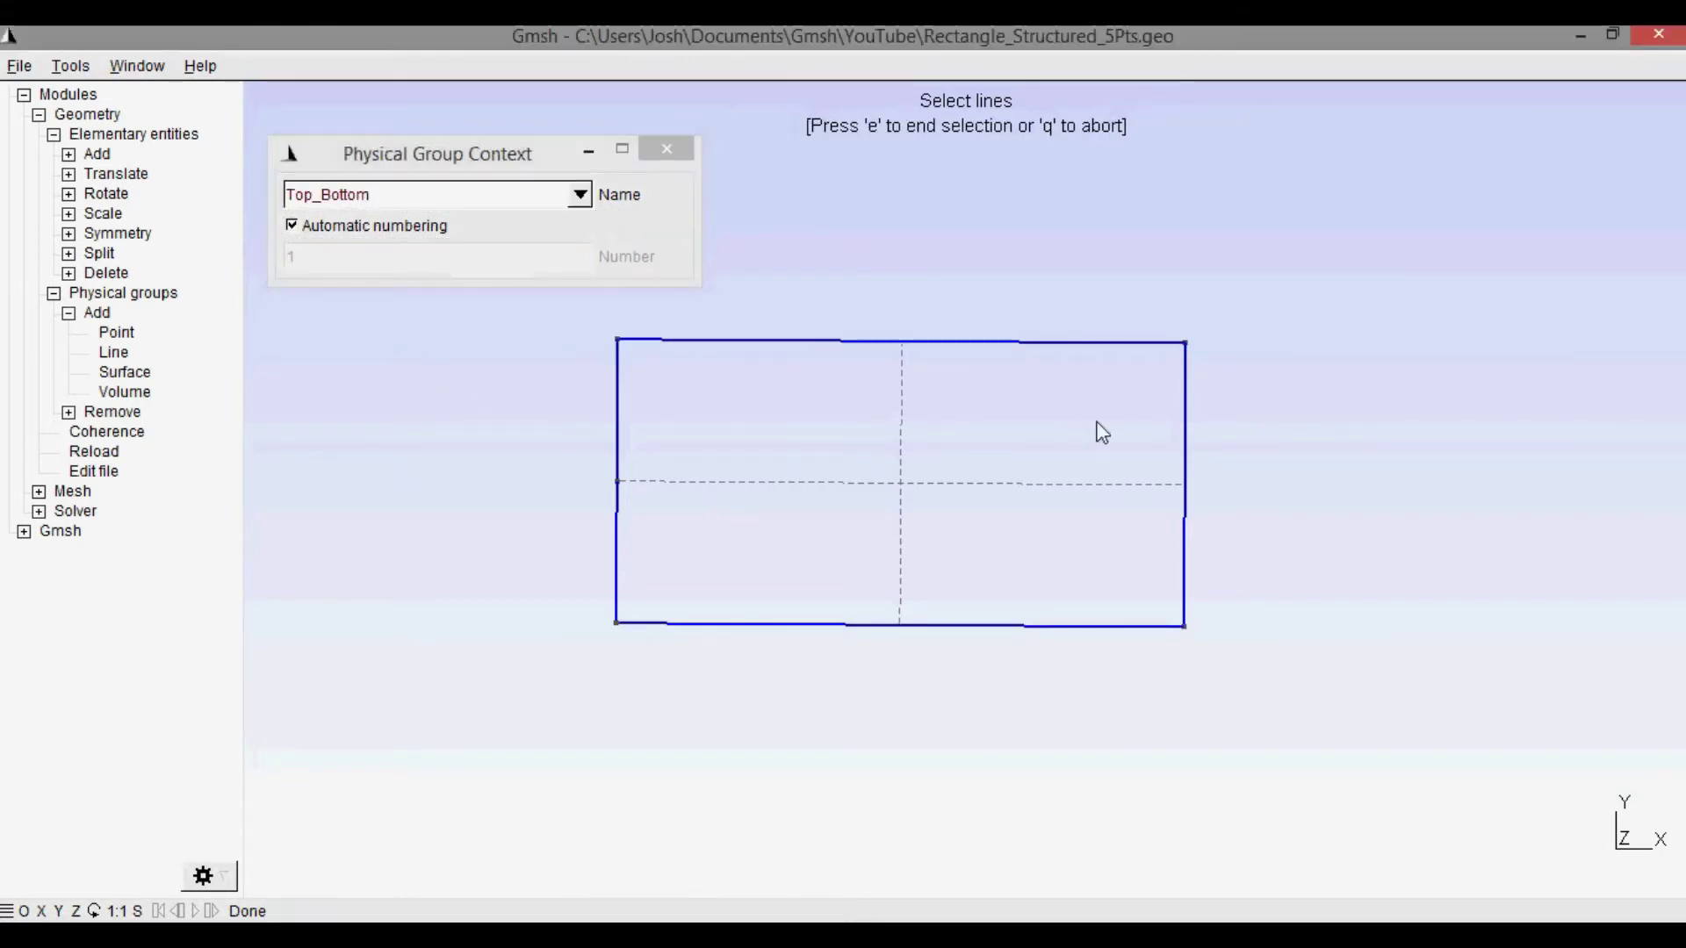
Create a physical line group named Outlet from the rectangle's right edge
left_click(1184, 446)
type("Outlet")
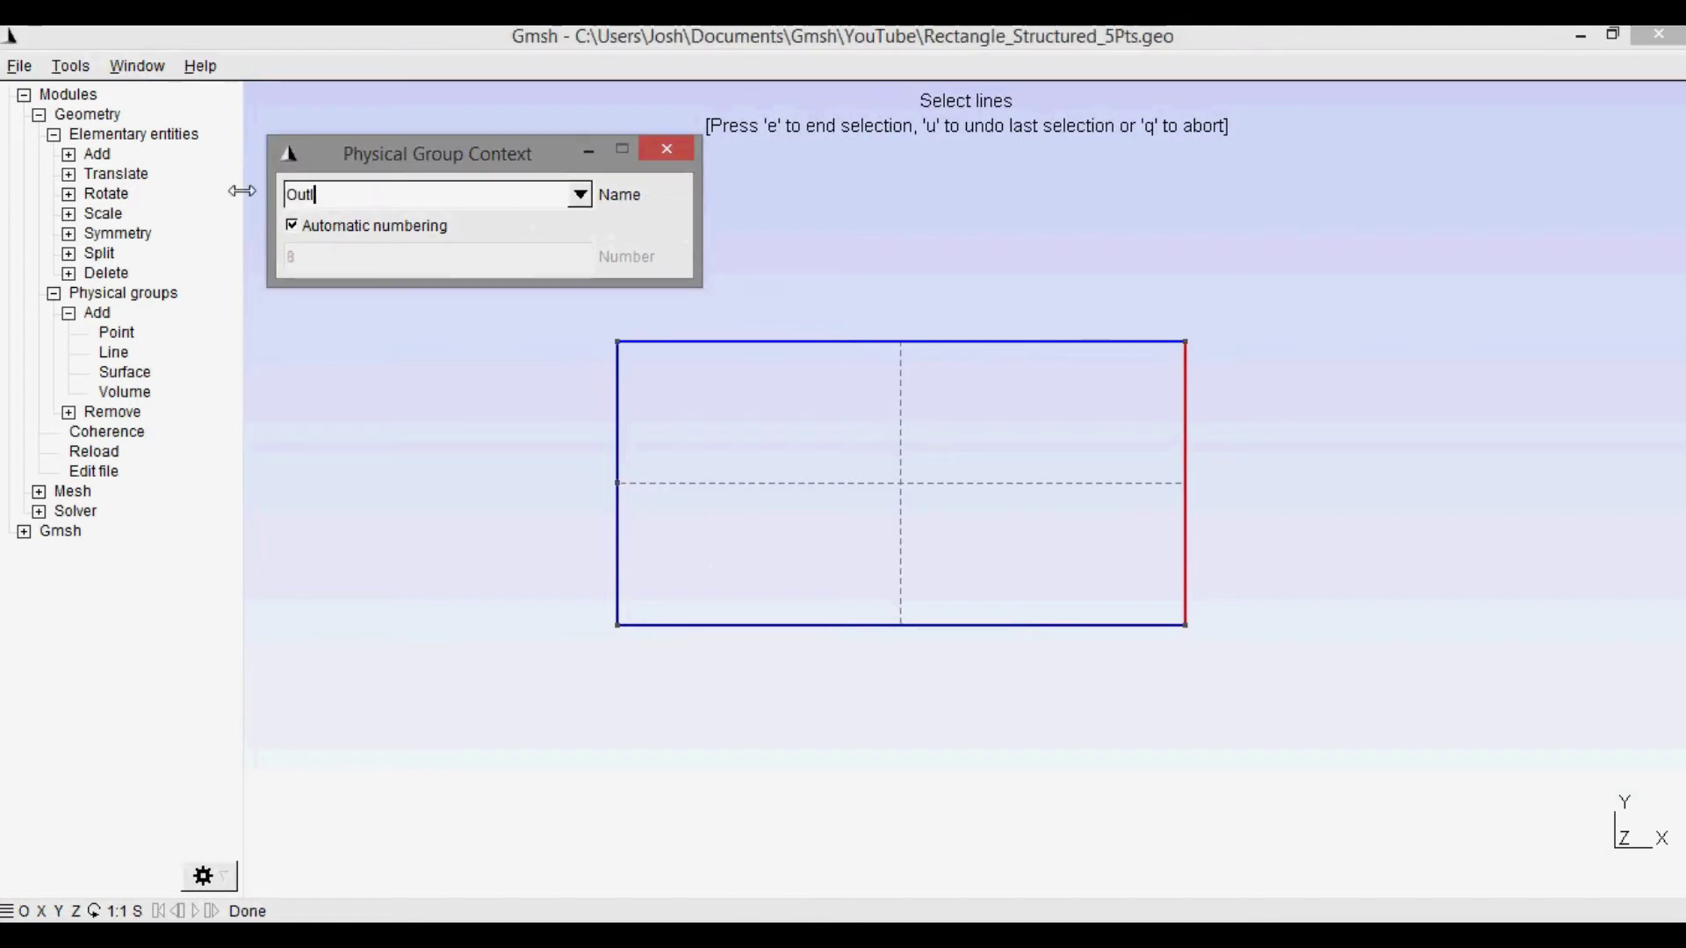
key("Tab")
left_click(472, 427)
key("e")
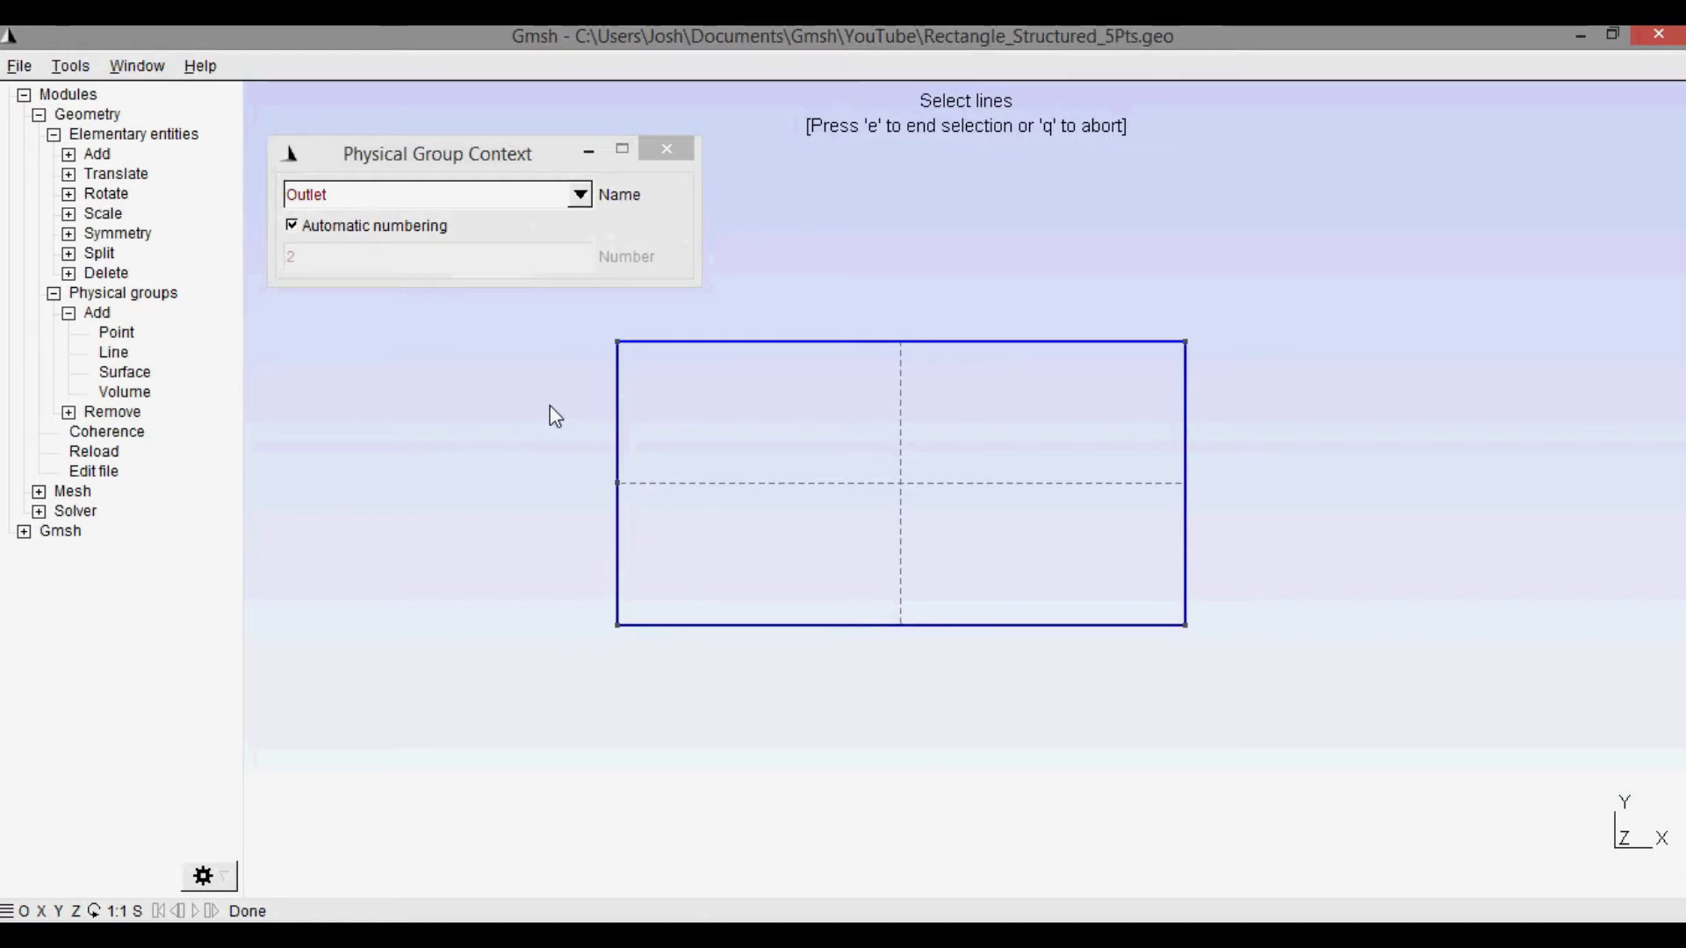
Create a physical line group named Wall from the upper half of the rectangle's left side
left_click(616, 402)
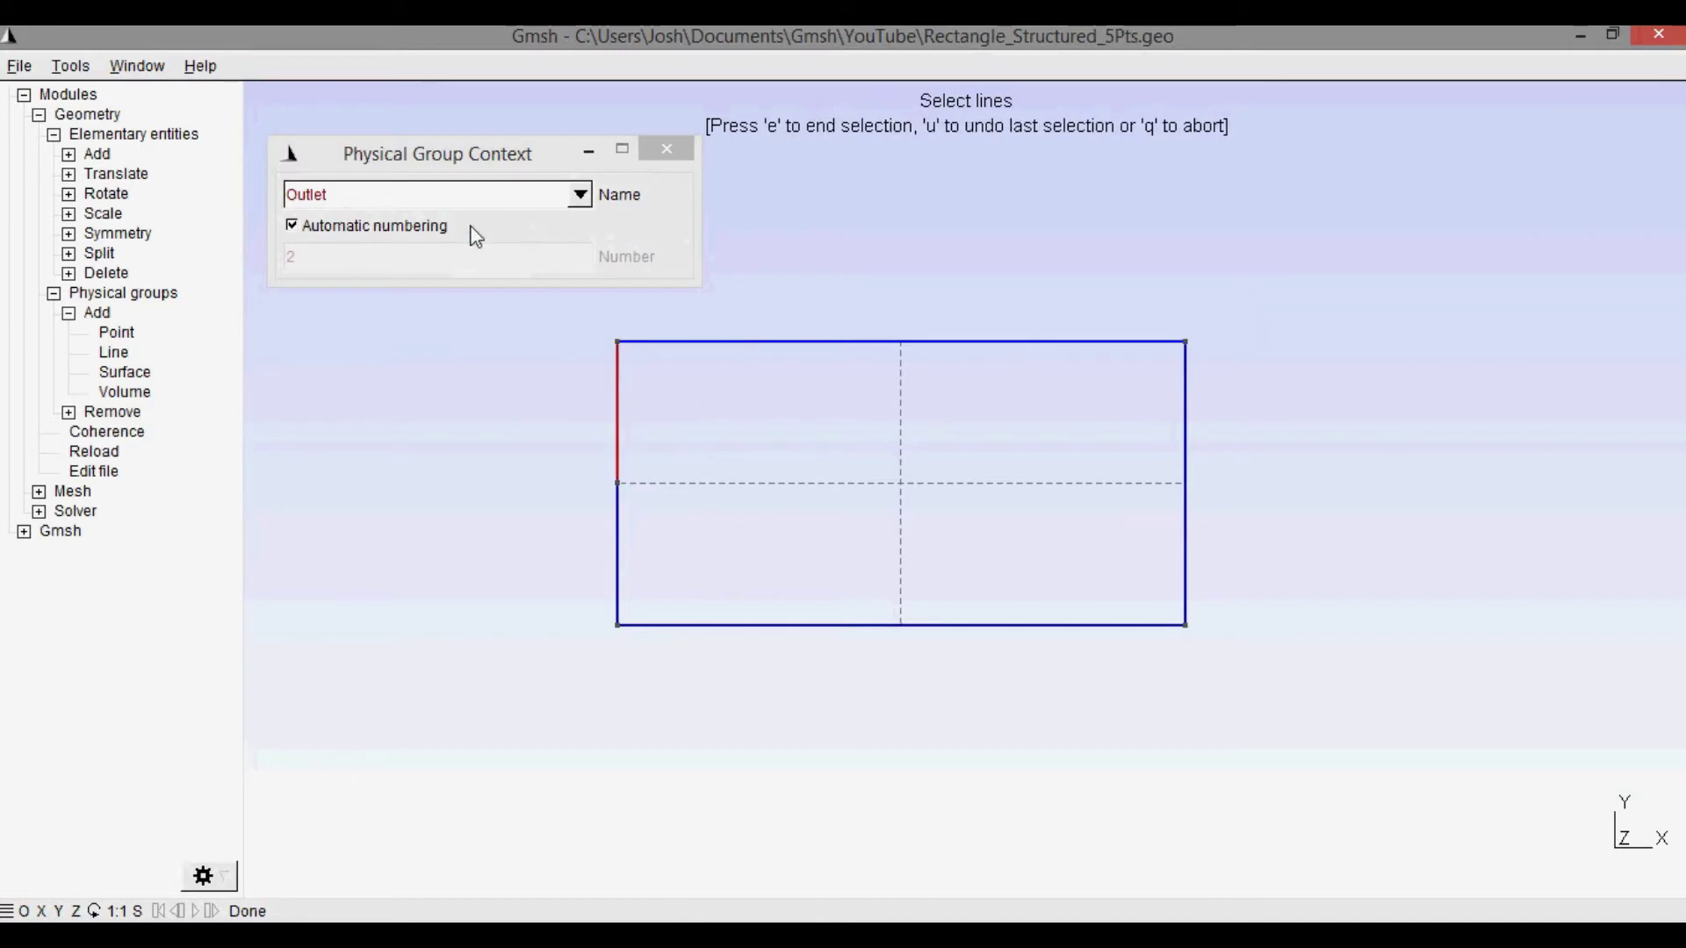
left_click_drag(459, 195, 255, 202)
type("Wall")
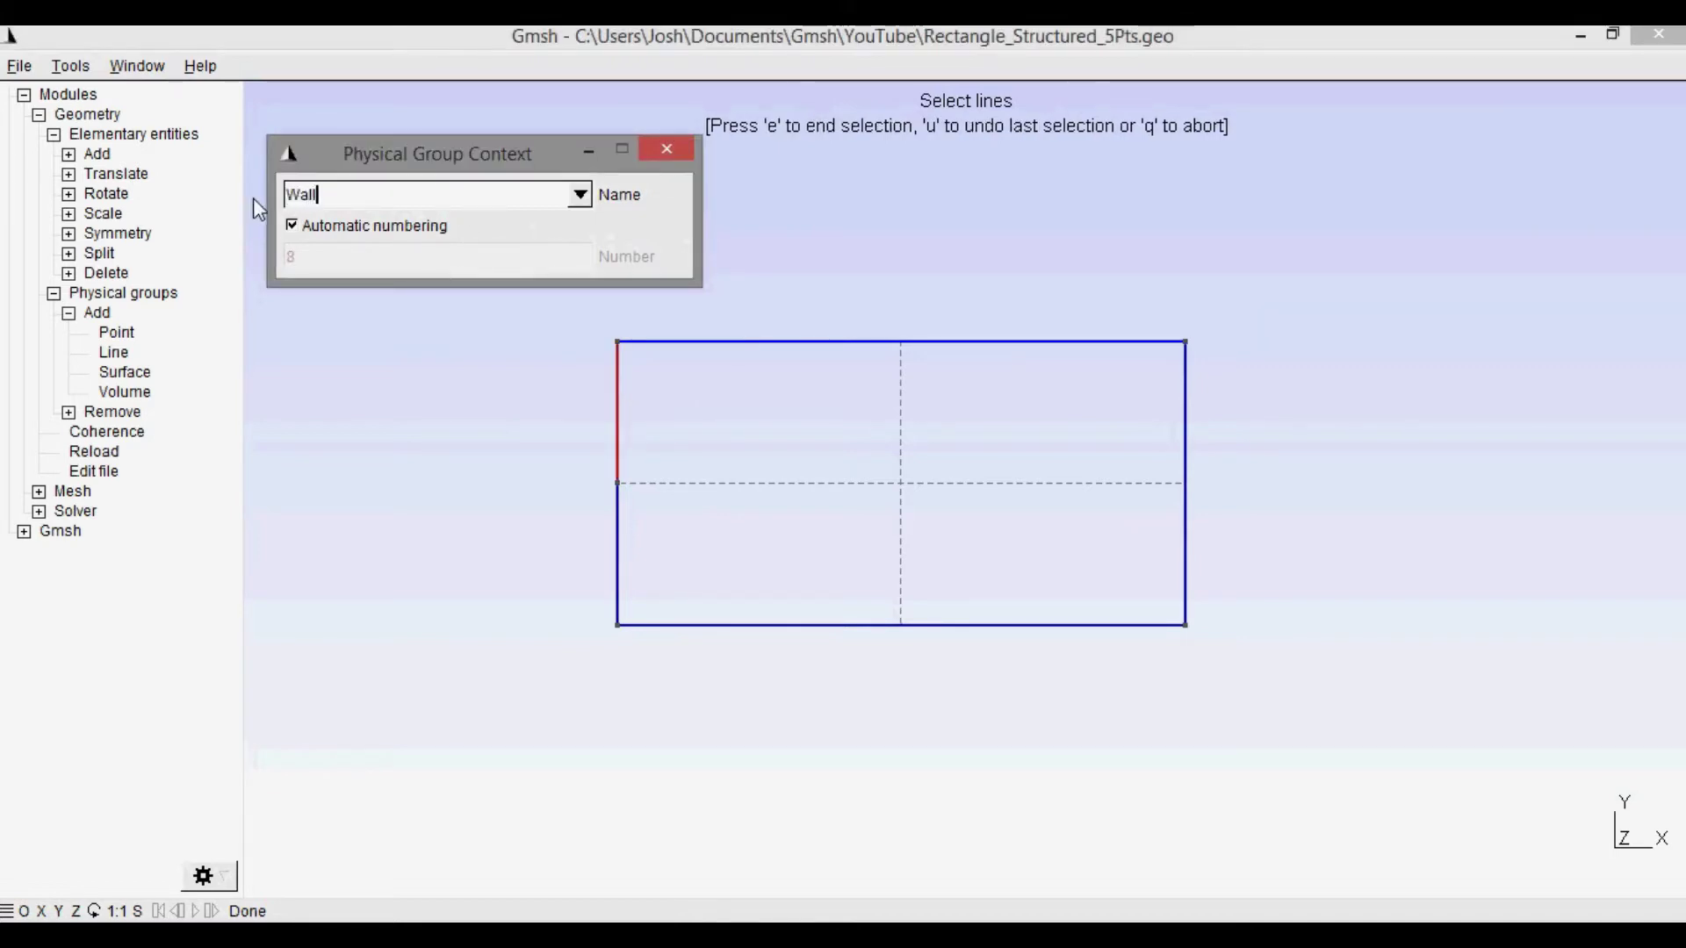
left_click(525, 426)
key("u")
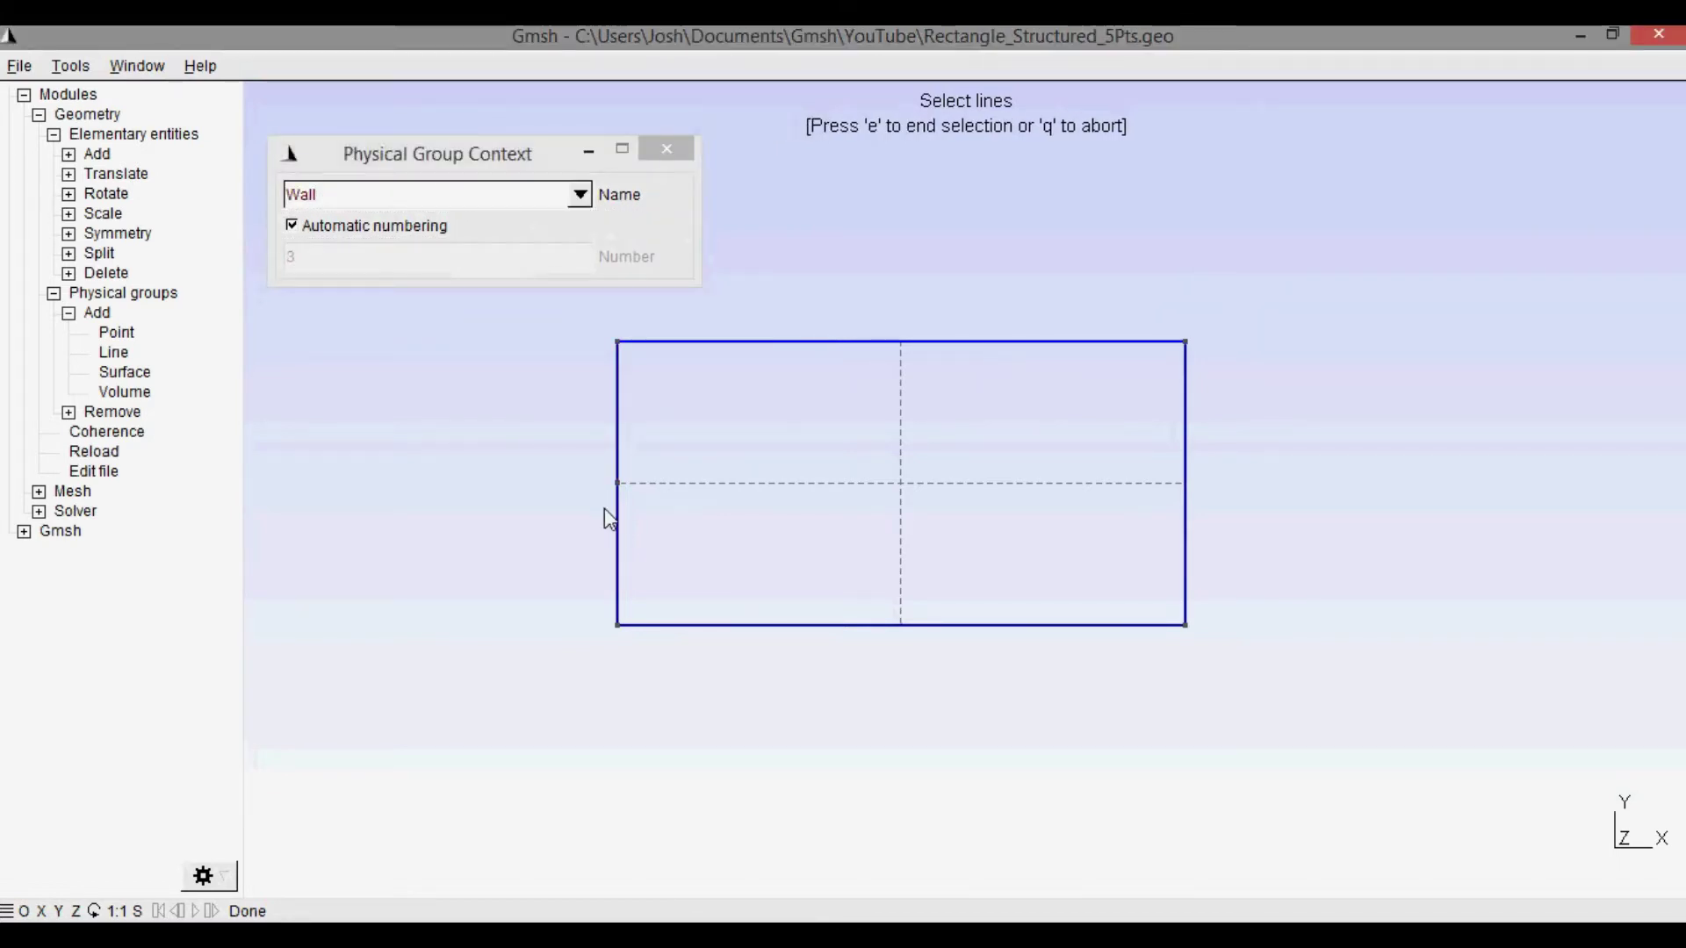
Create a physical line group named Inlet from the lower half of the left side and finish defining line groups
left_click(617, 524)
left_click(442, 190)
left_click_drag(442, 190, 271, 188)
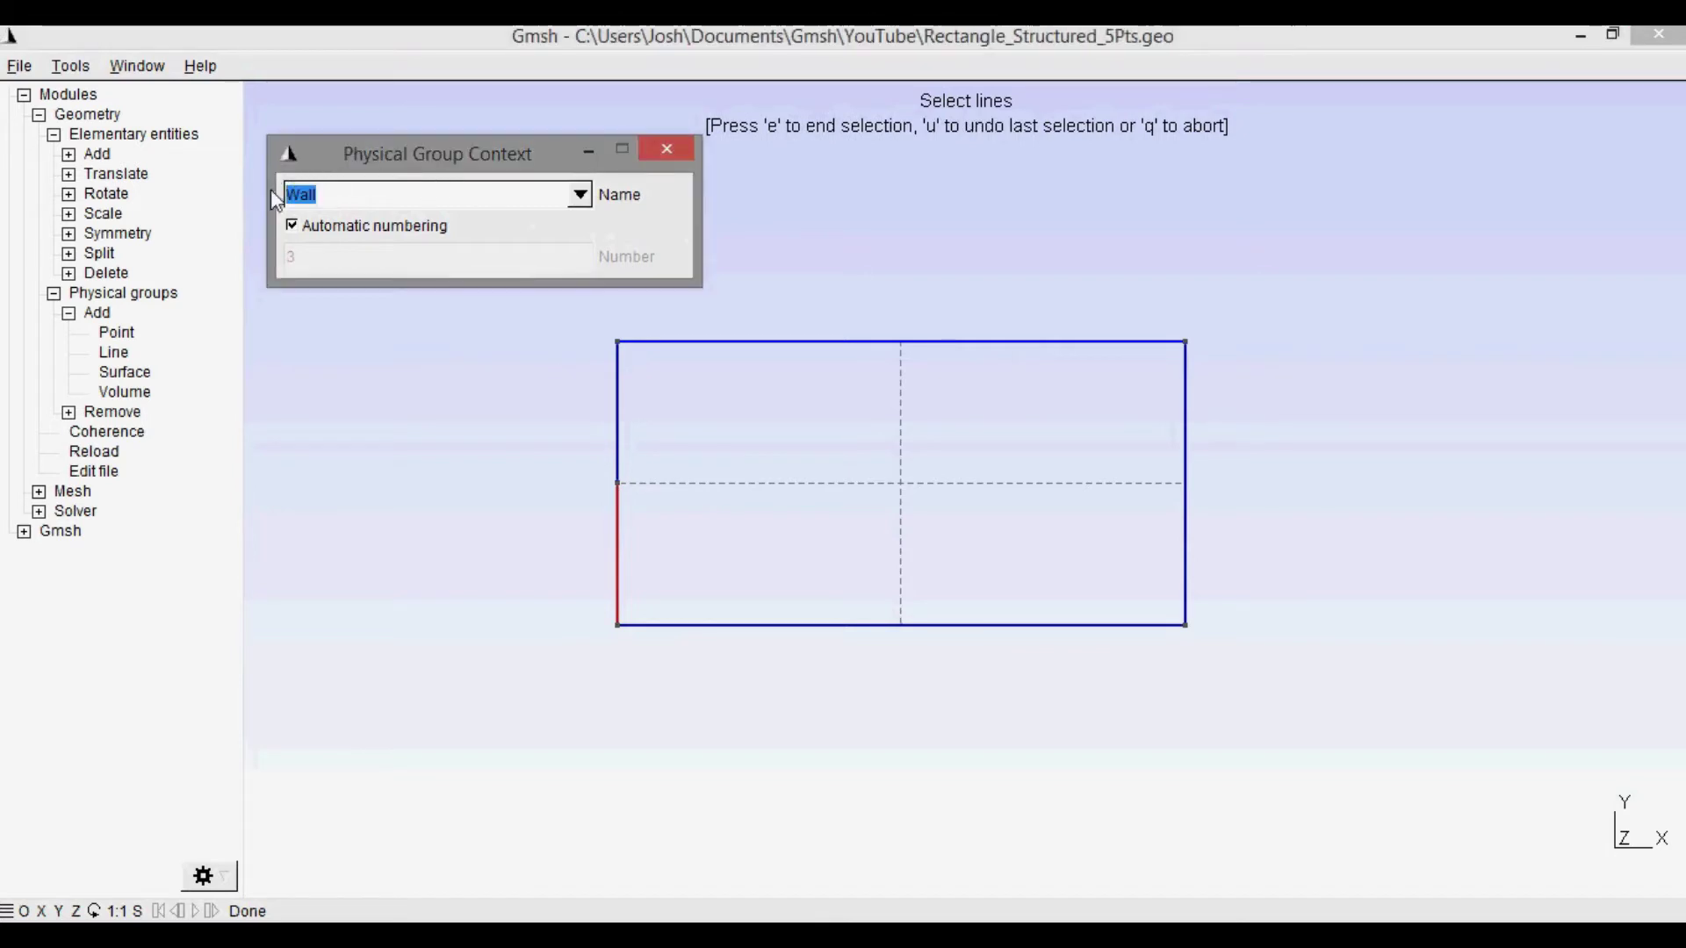
key("BackSpace")
type("Inlet")
key("Tab")
left_click(380, 331)
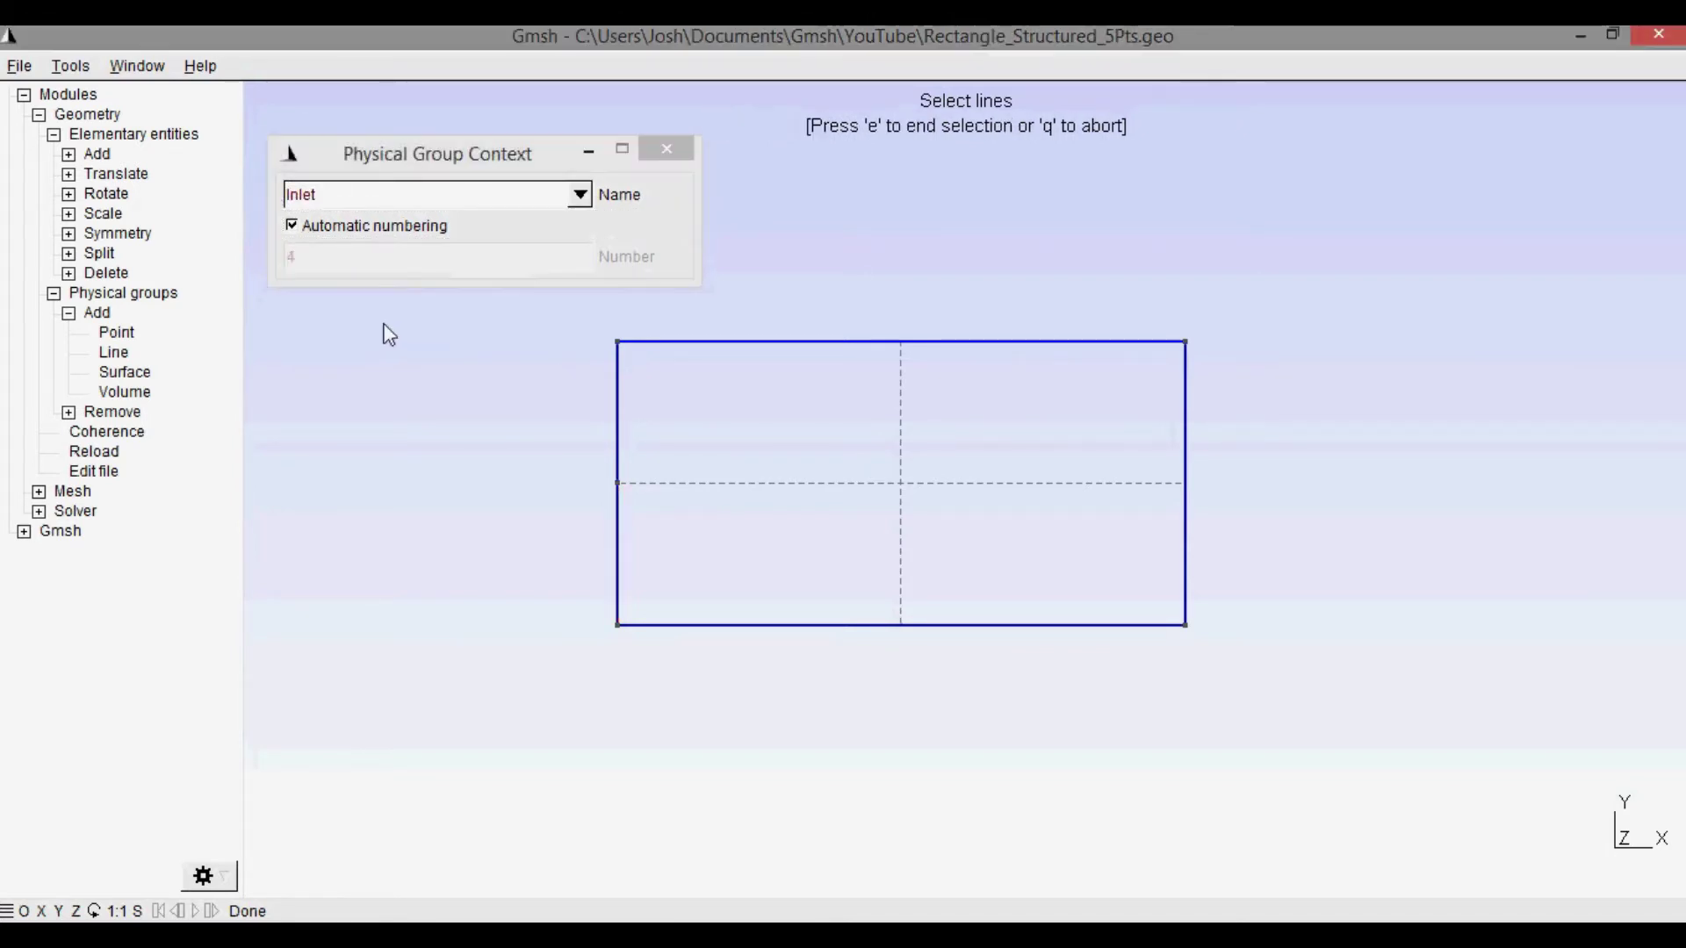
key("u")
left_click(667, 149)
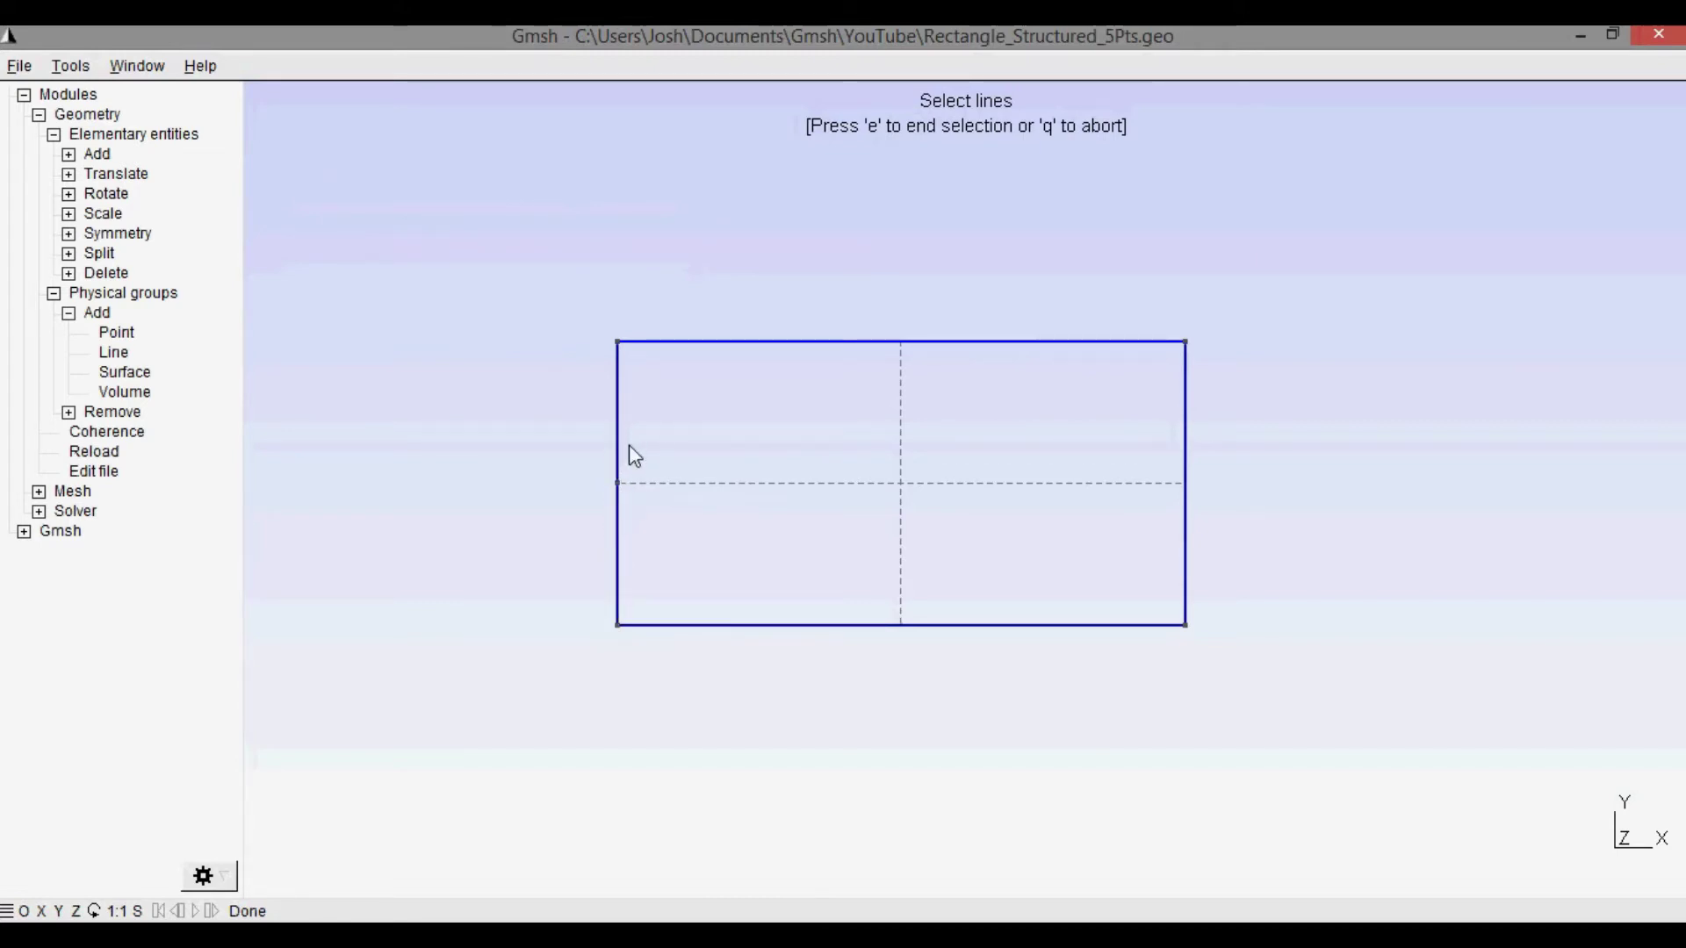
key("q")
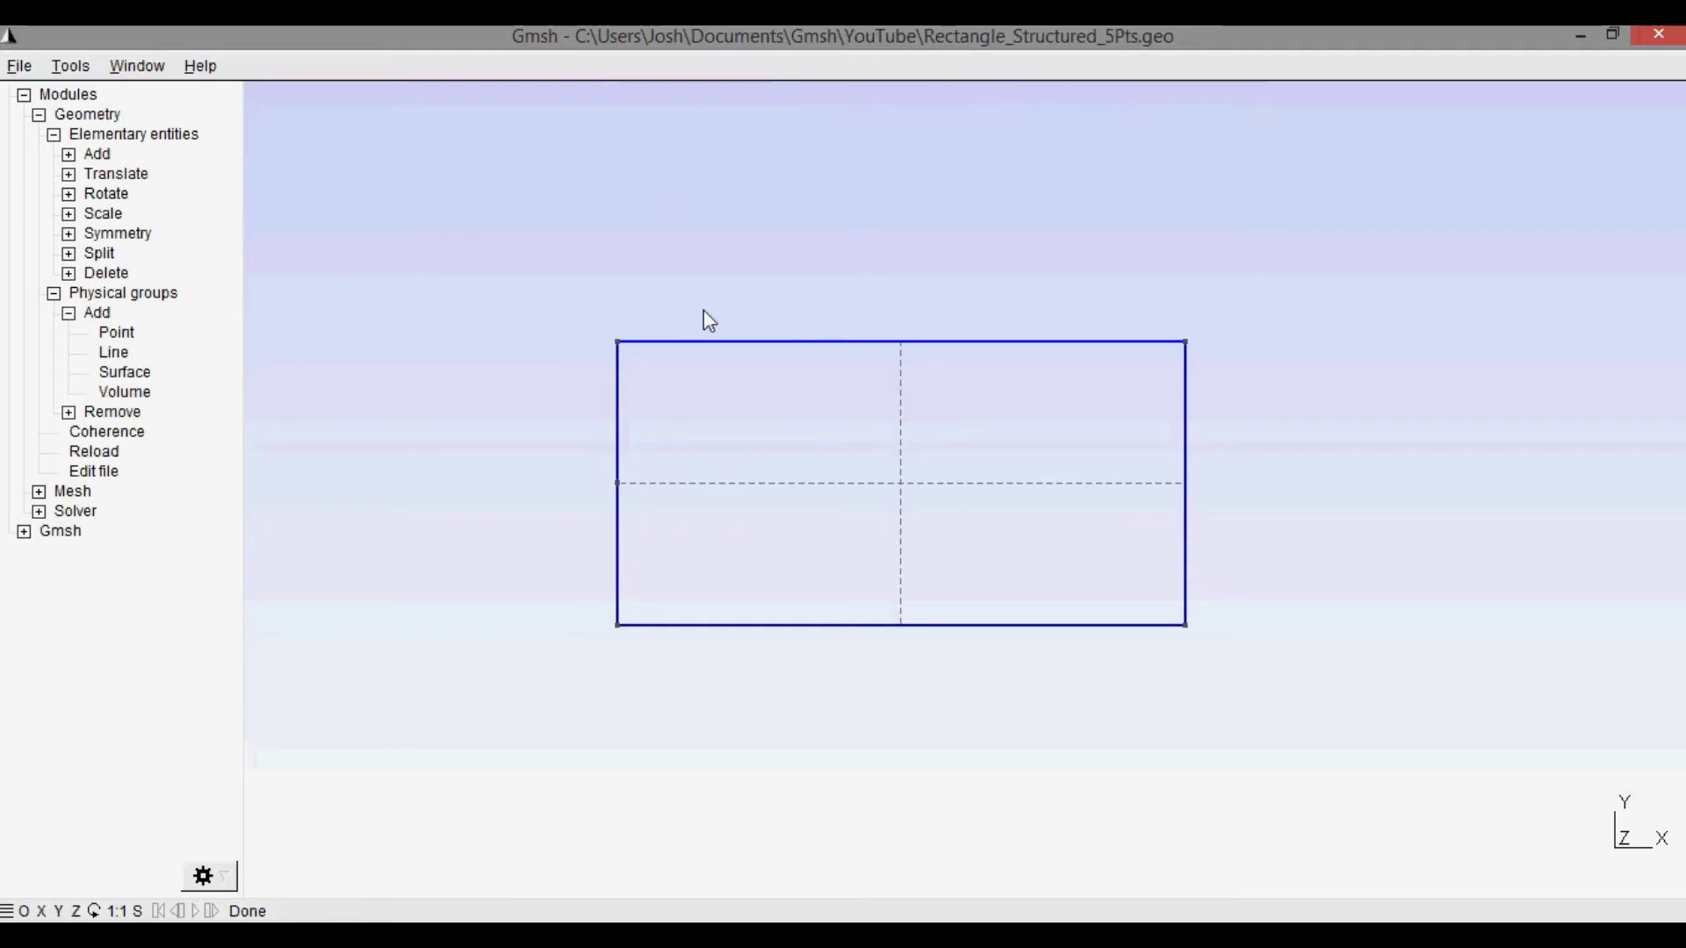
Define the rectangle as a transfinite surface using its four corners in order: top-left, top-right, bottom-right, bottom-left
left_click(54, 293)
left_click(54, 135)
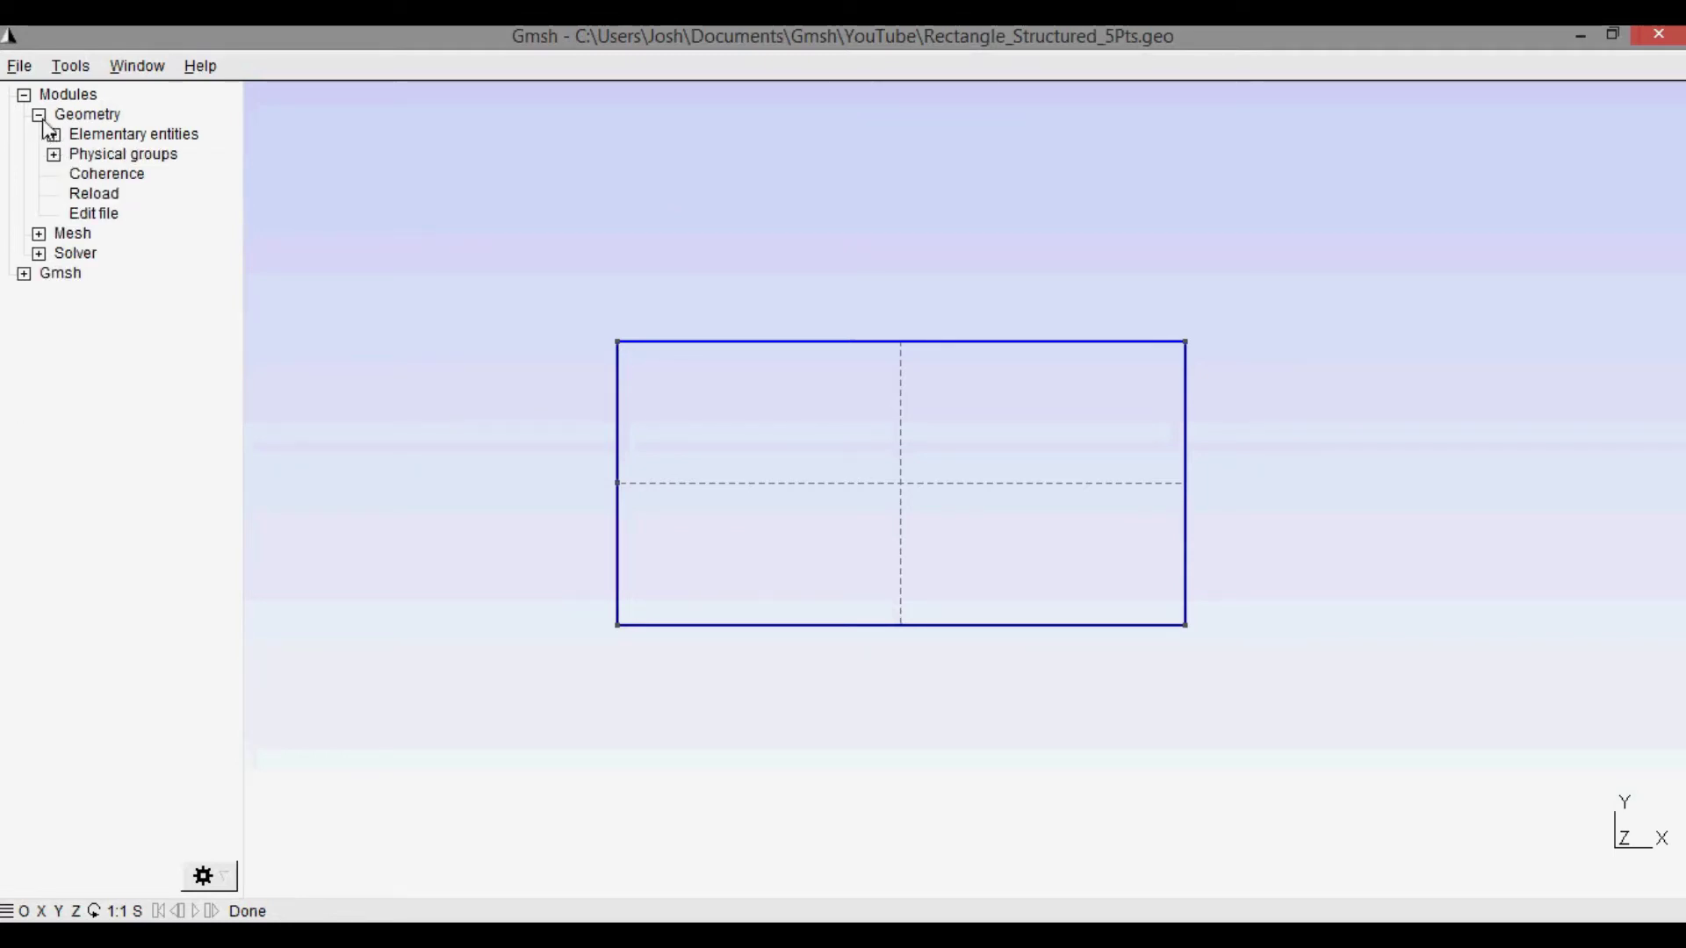
left_click(39, 115)
left_click(39, 135)
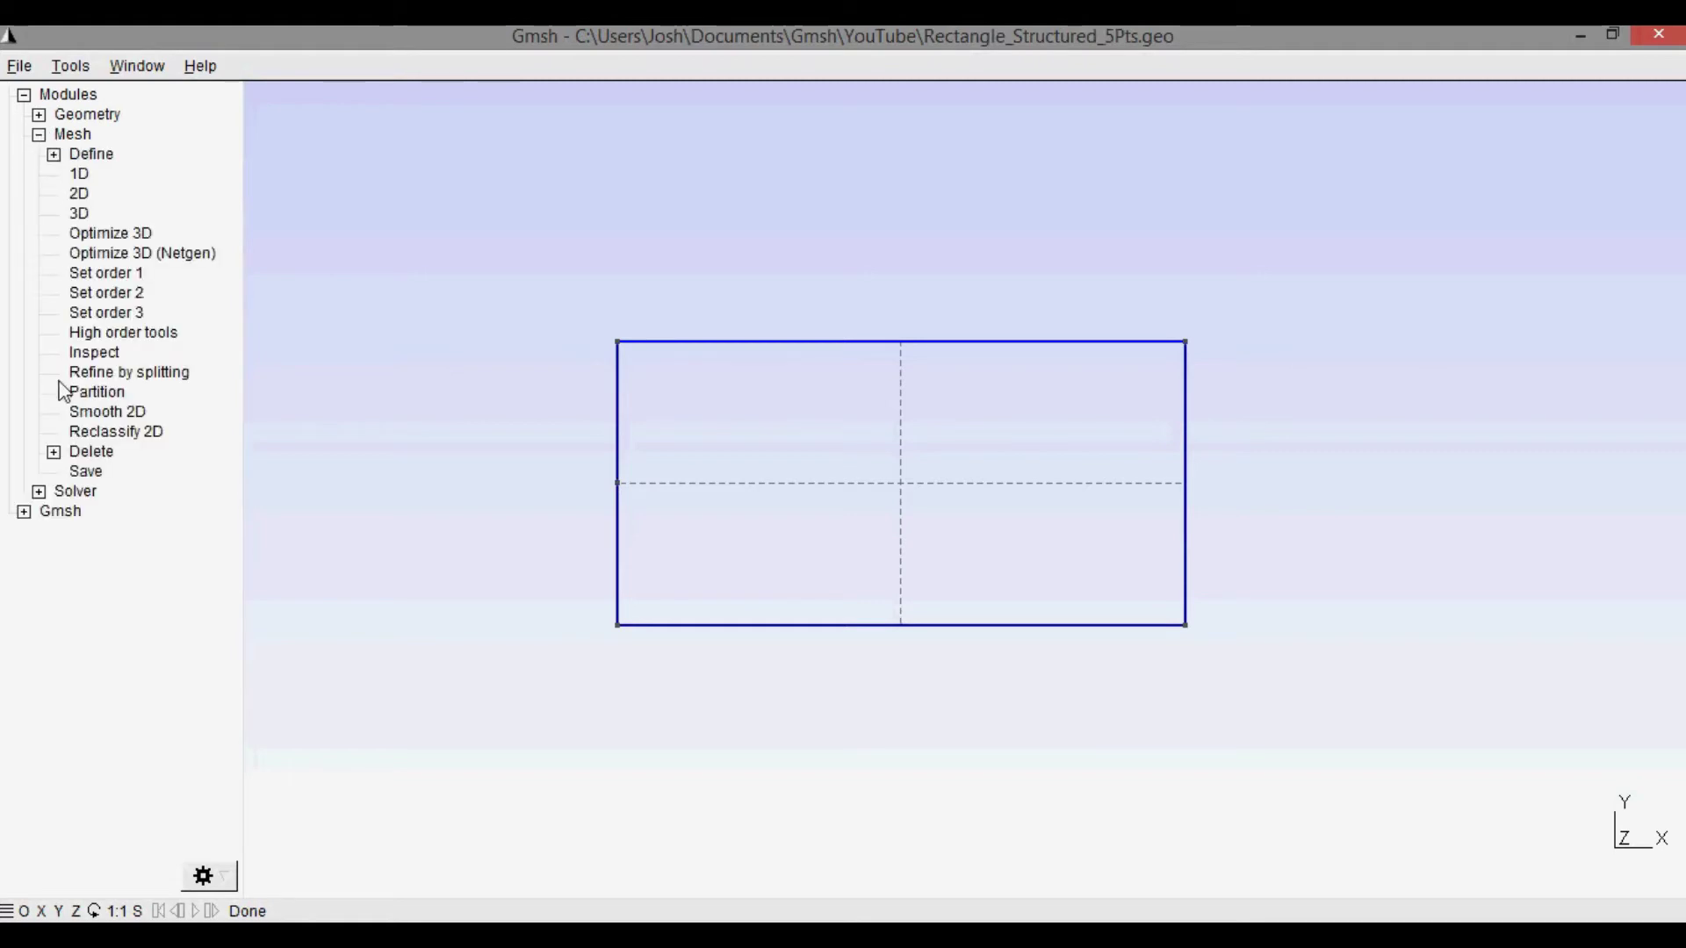
left_click(54, 155)
left_click(69, 255)
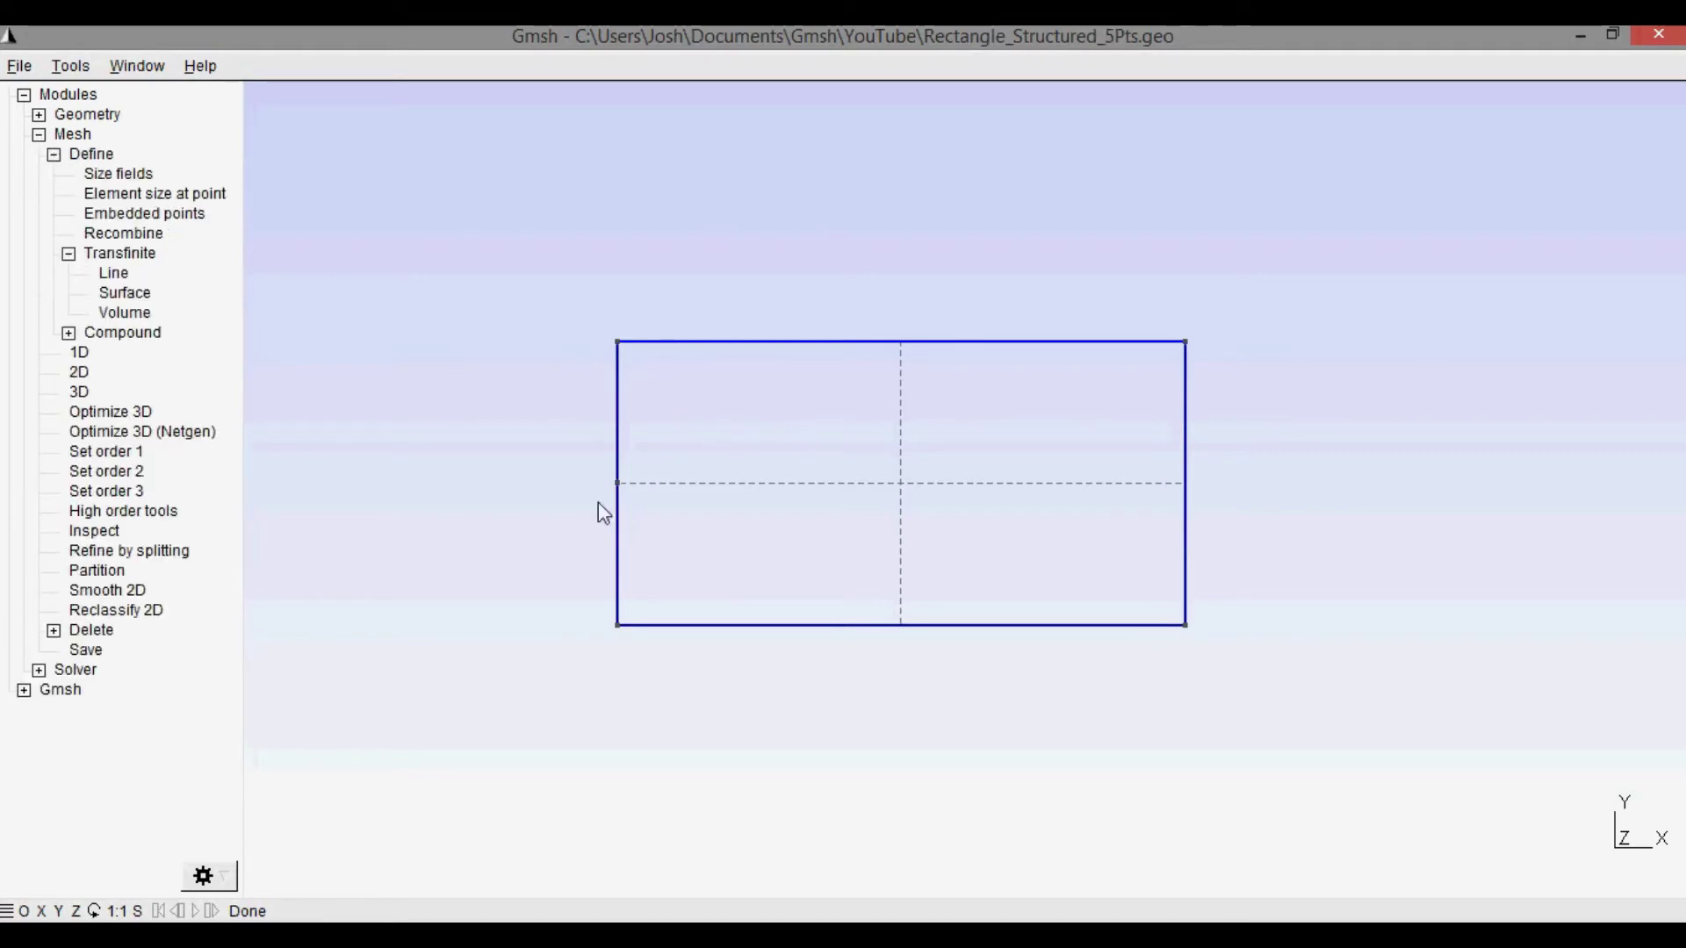
left_click(123, 294)
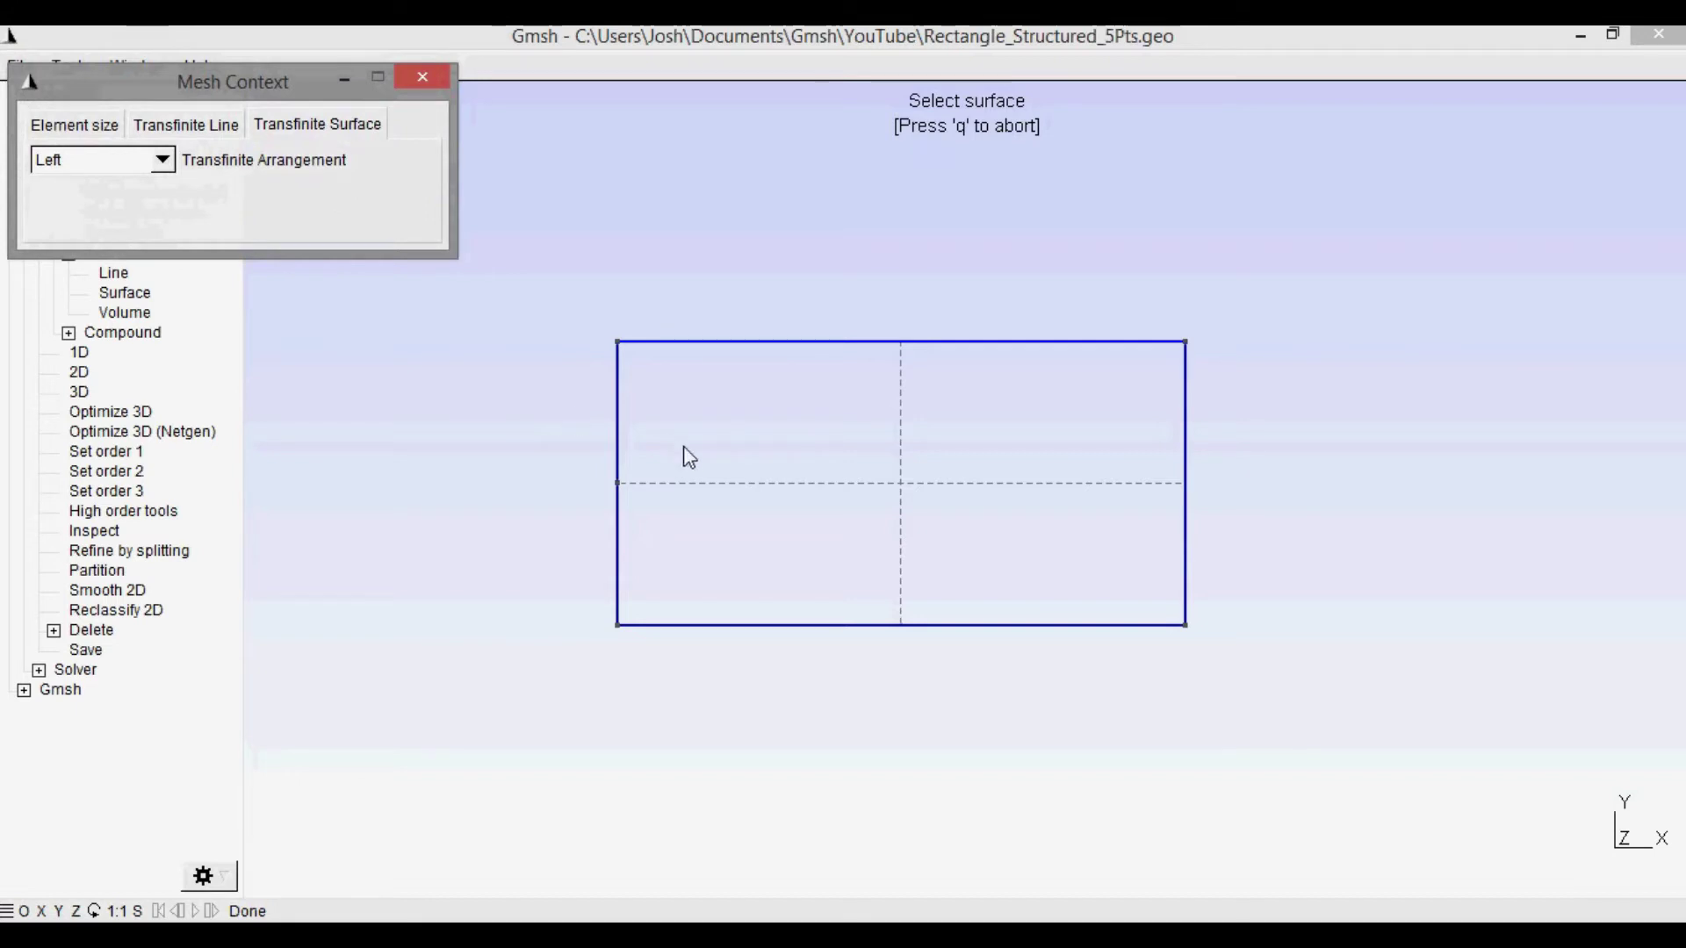
left_click(698, 482)
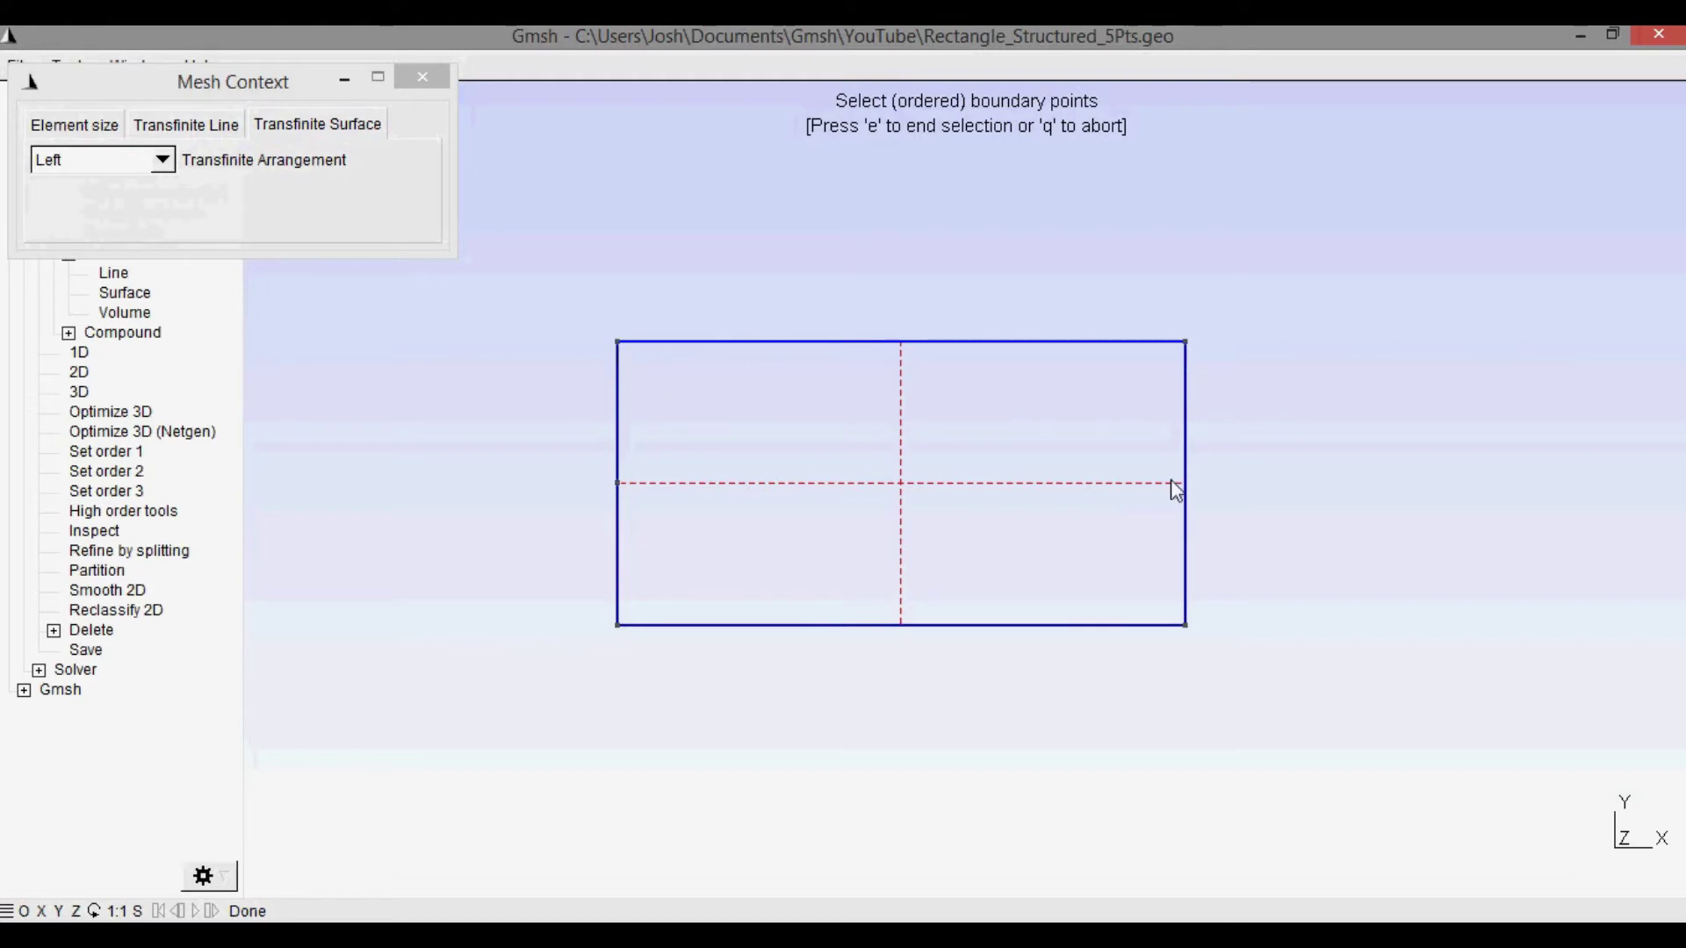
left_click(620, 342)
left_click(1186, 343)
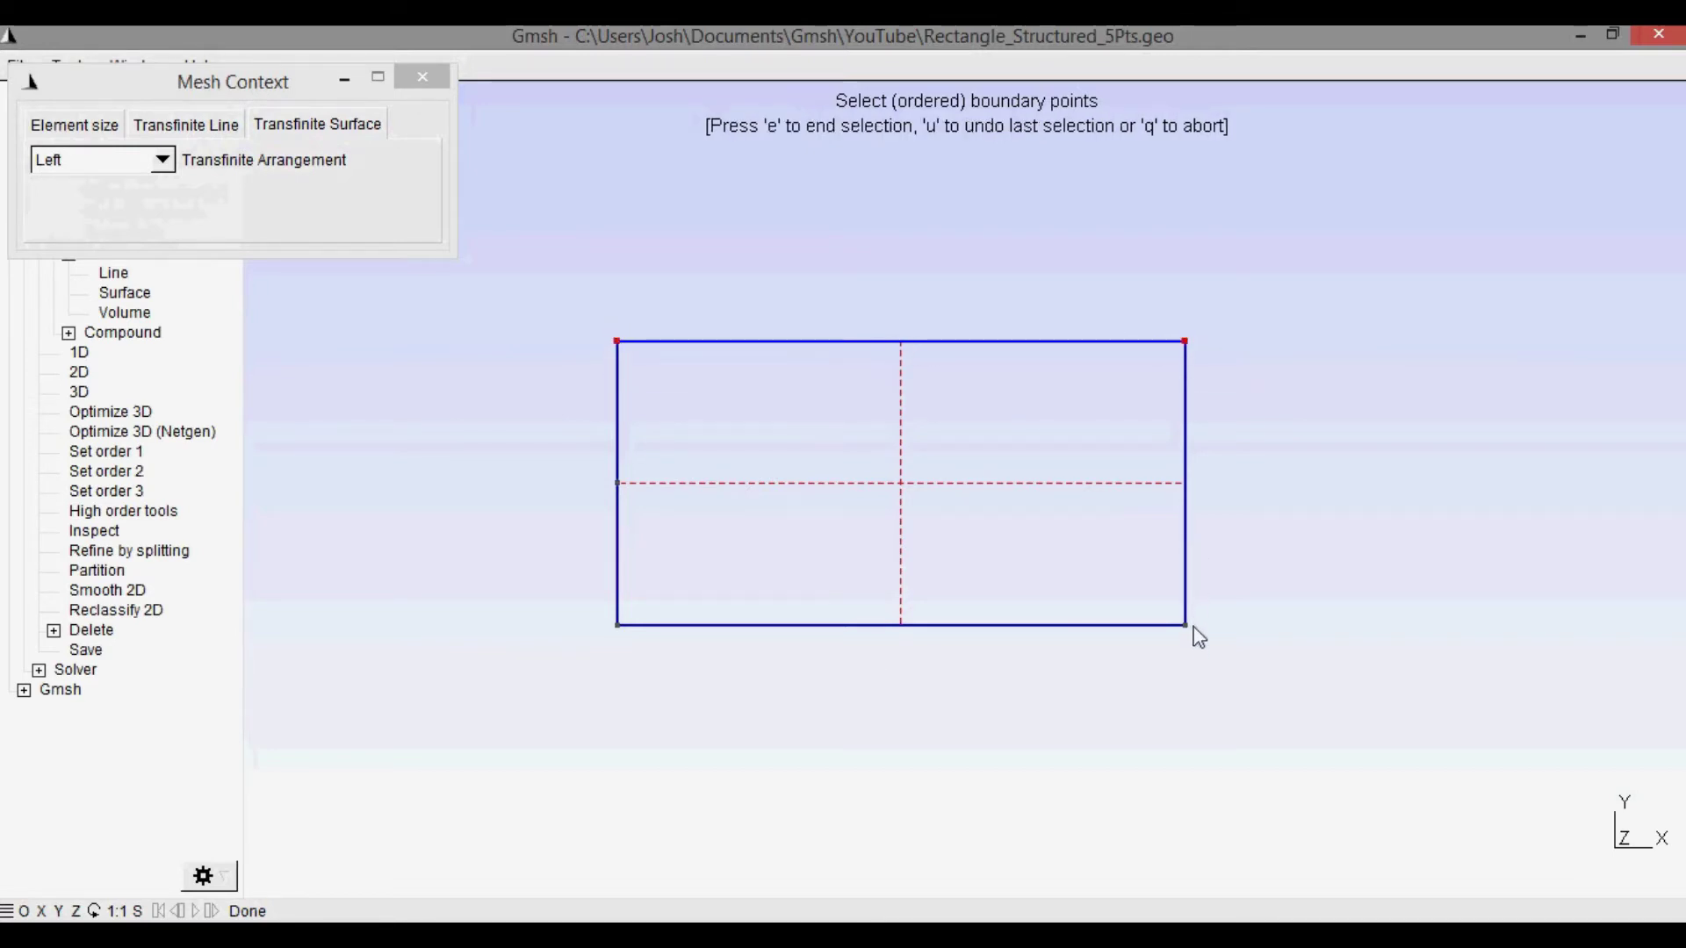
left_click(1185, 626)
left_click(618, 625)
key("e")
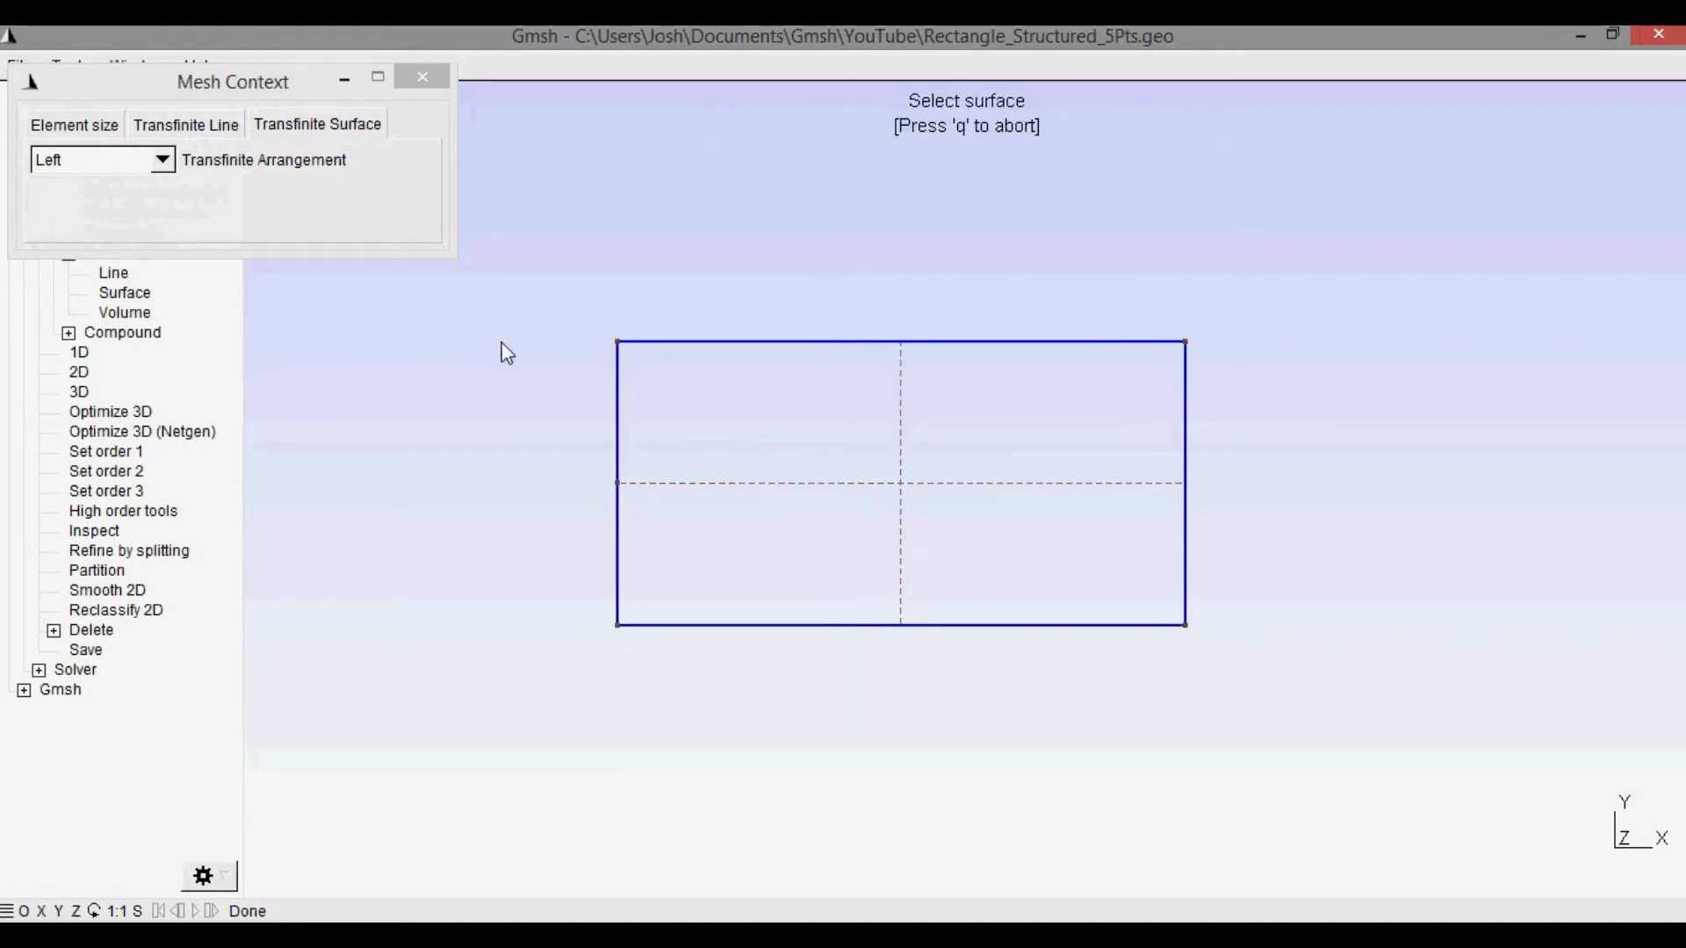
Define the rectangle's top and bottom edges as transfinite lines with 20 points, Progression type
key("q")
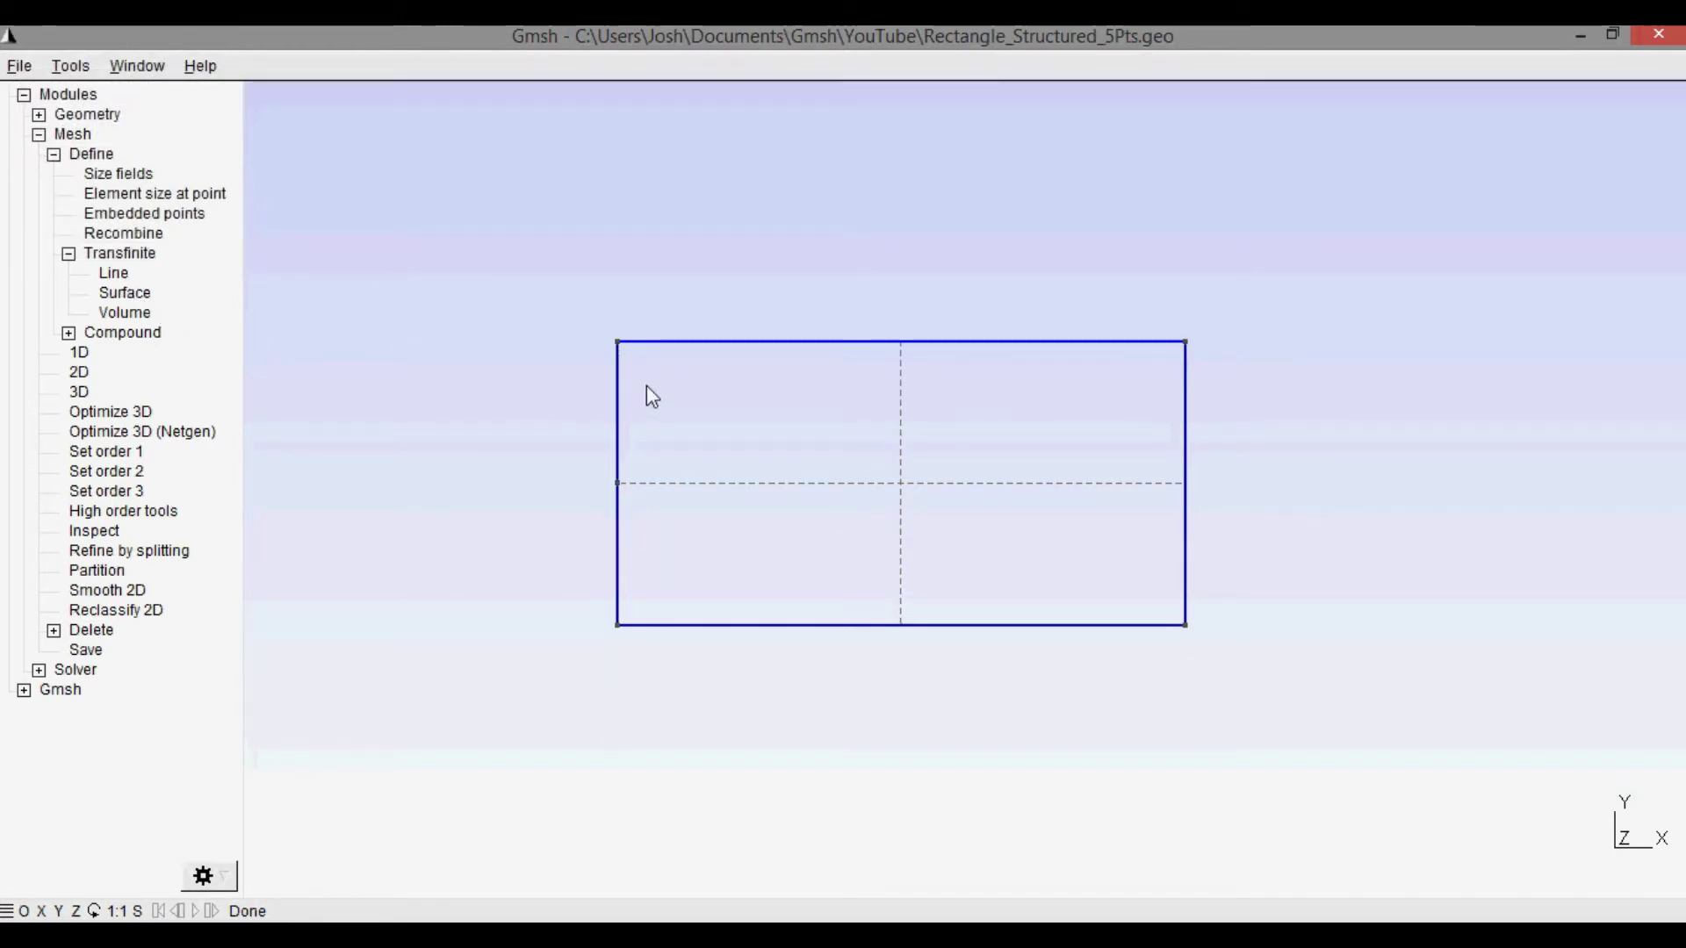
left_click(112, 275)
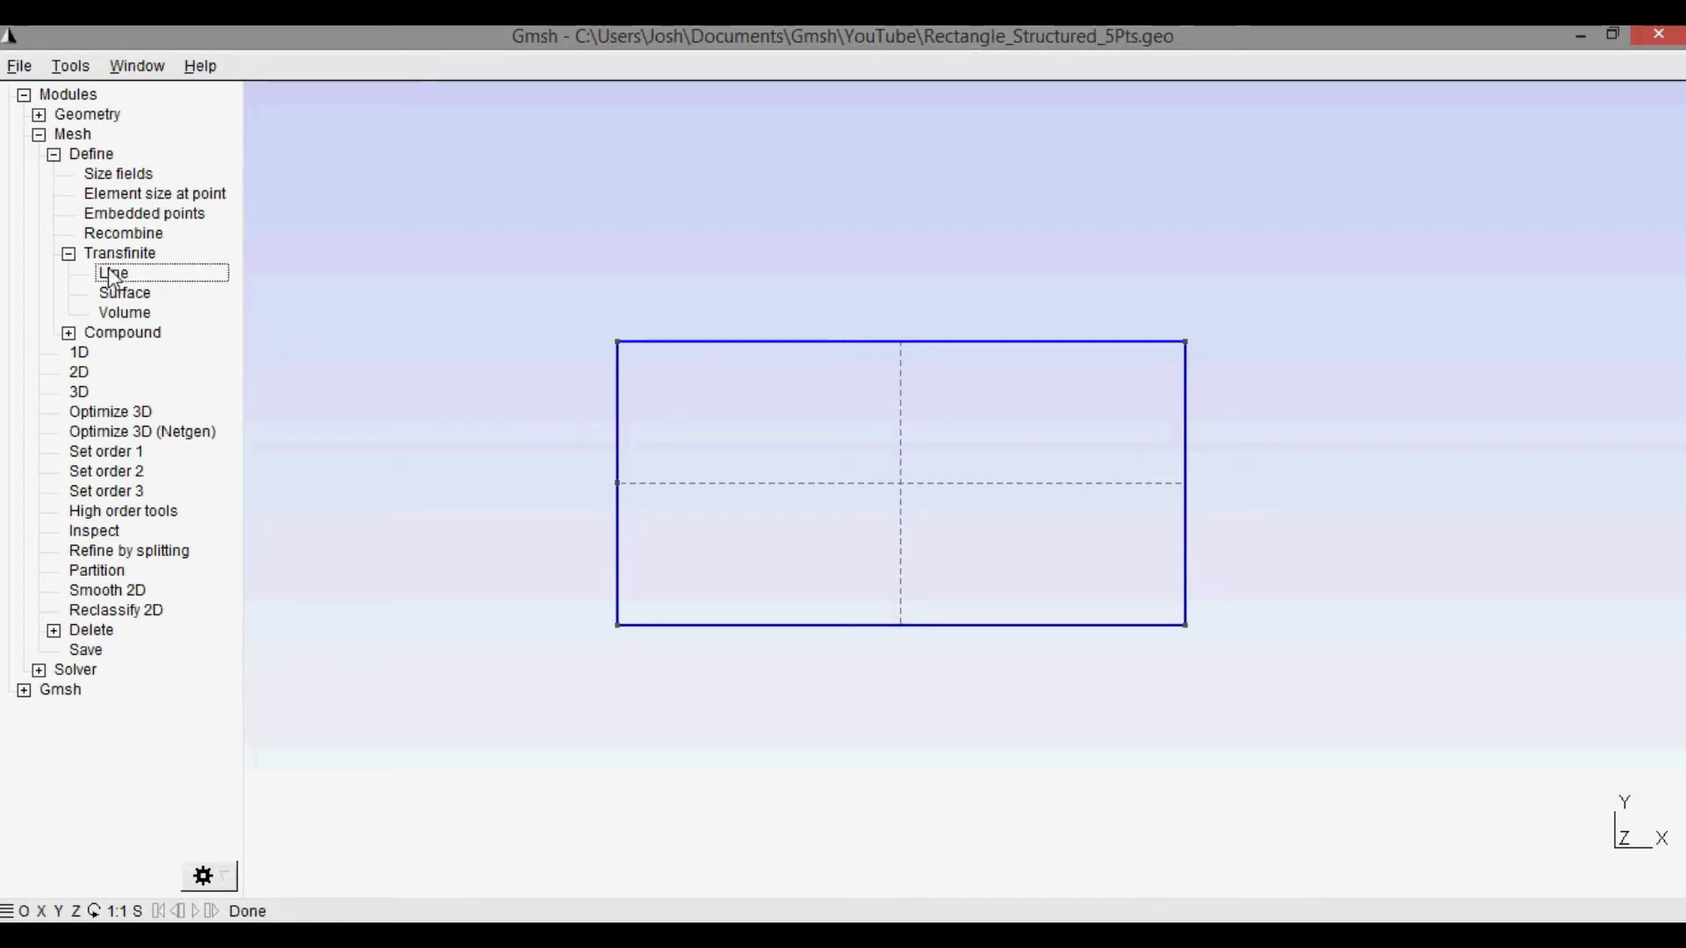
left_click(724, 341)
left_click(742, 625)
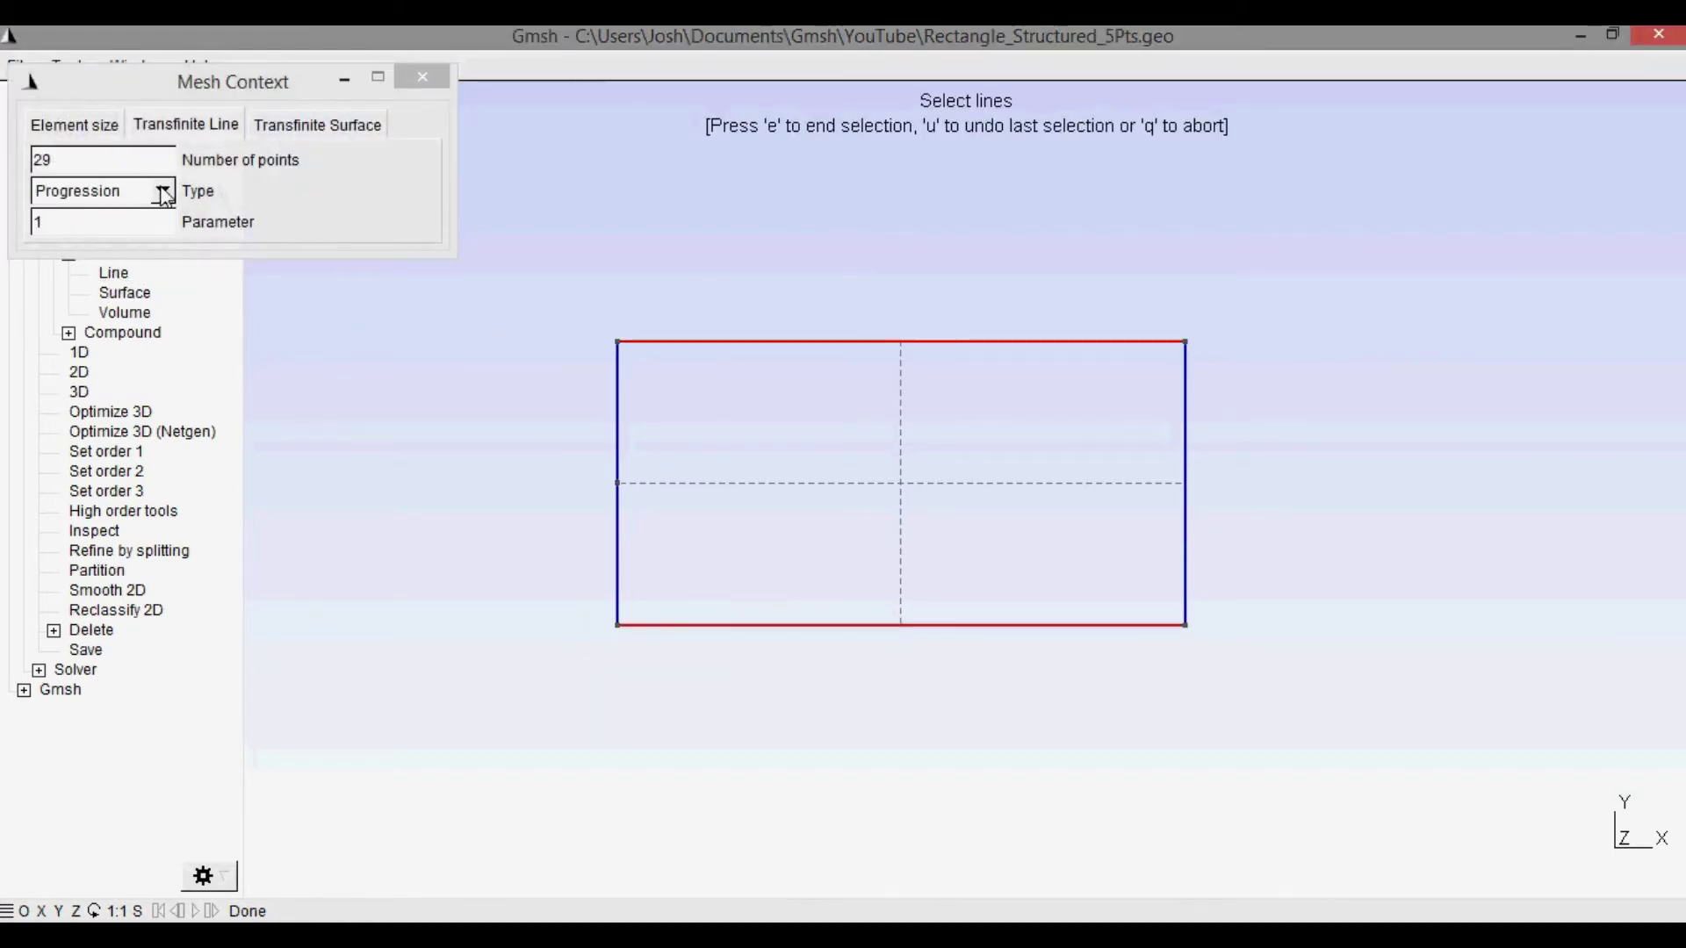
type("20")
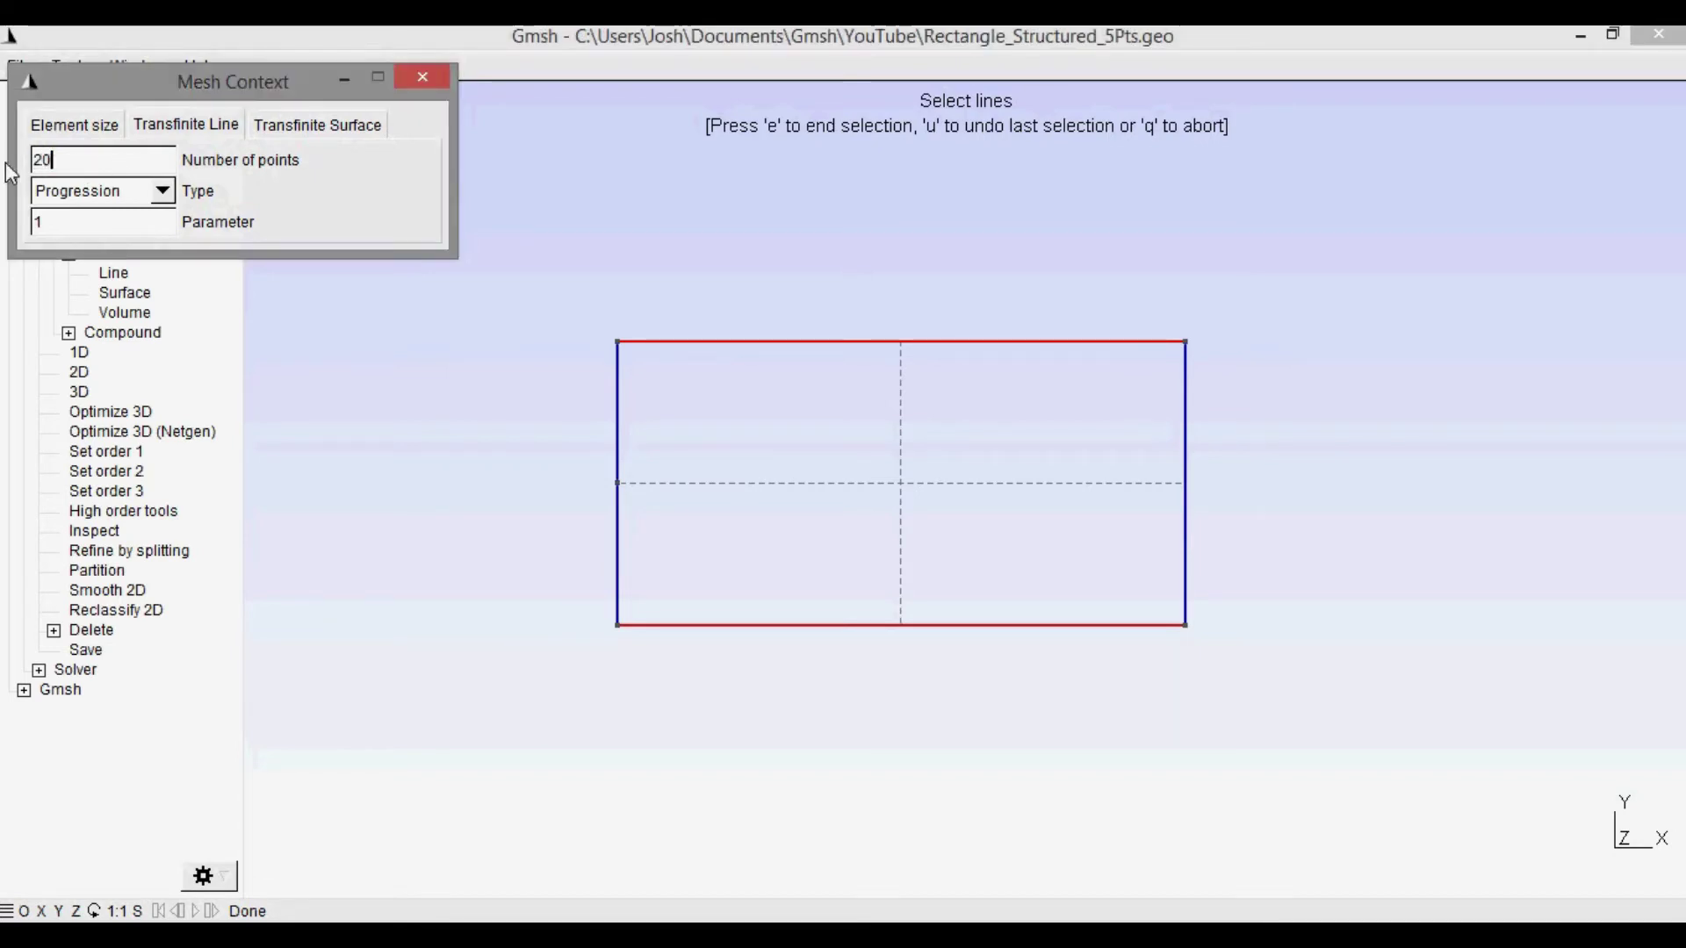
left_click(364, 416)
key("e")
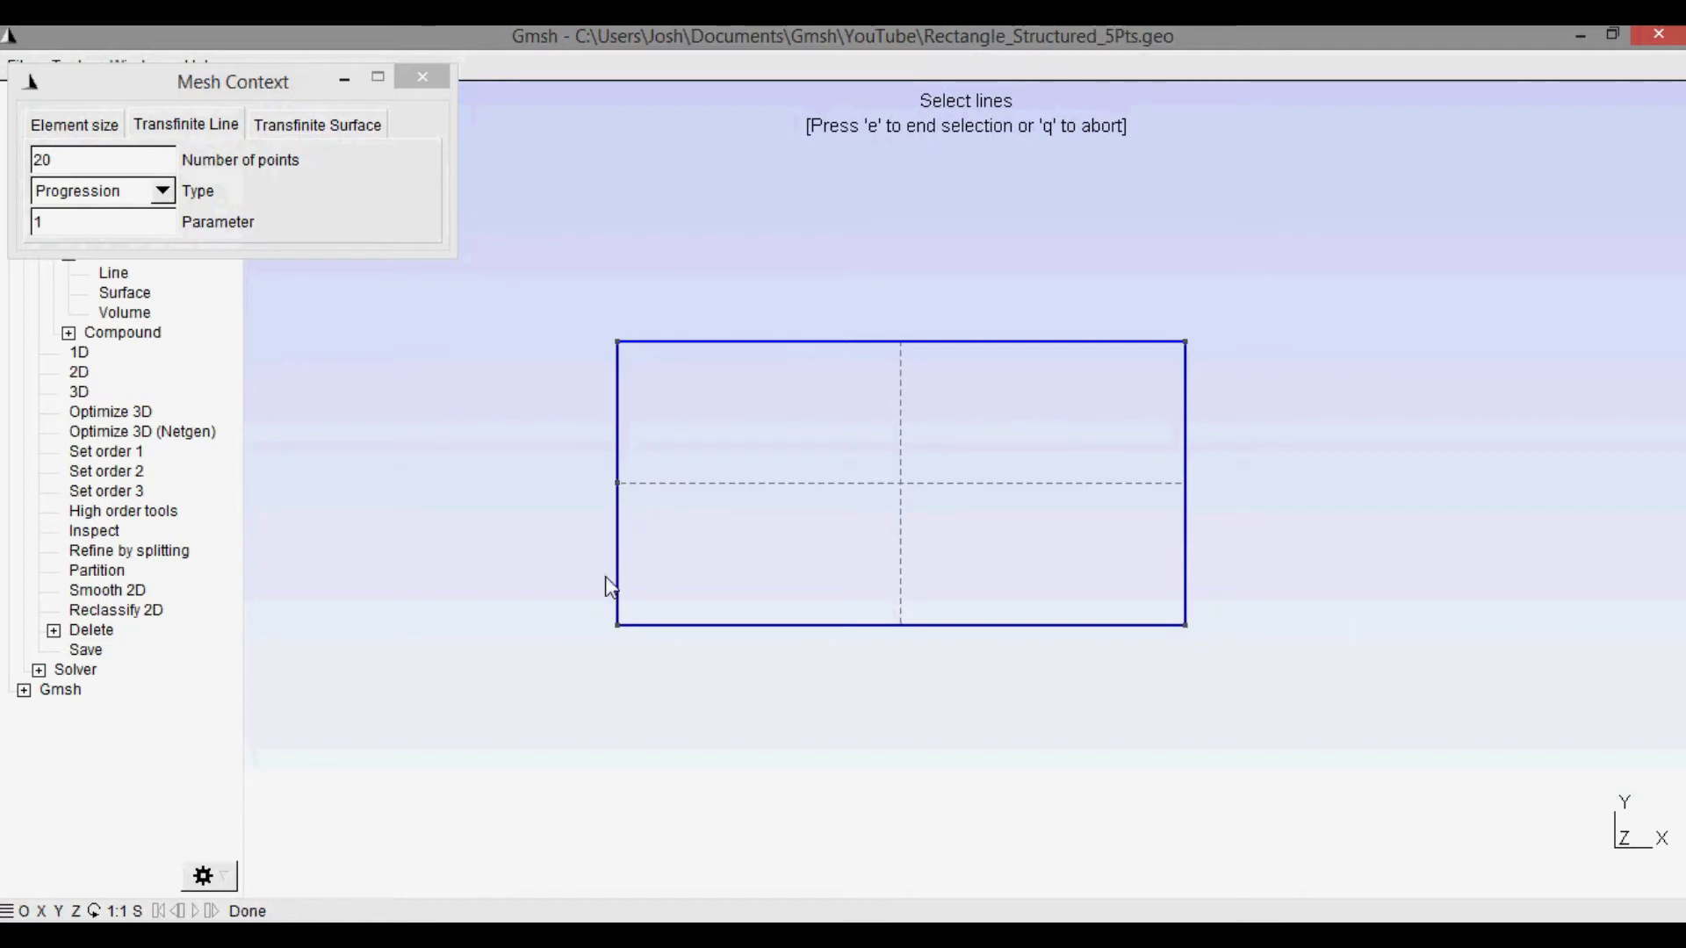
Define both segments of the rectangle's left side as transfinite lines with 5 points each
left_click(617, 407)
left_click_drag(130, 165, 29, 165)
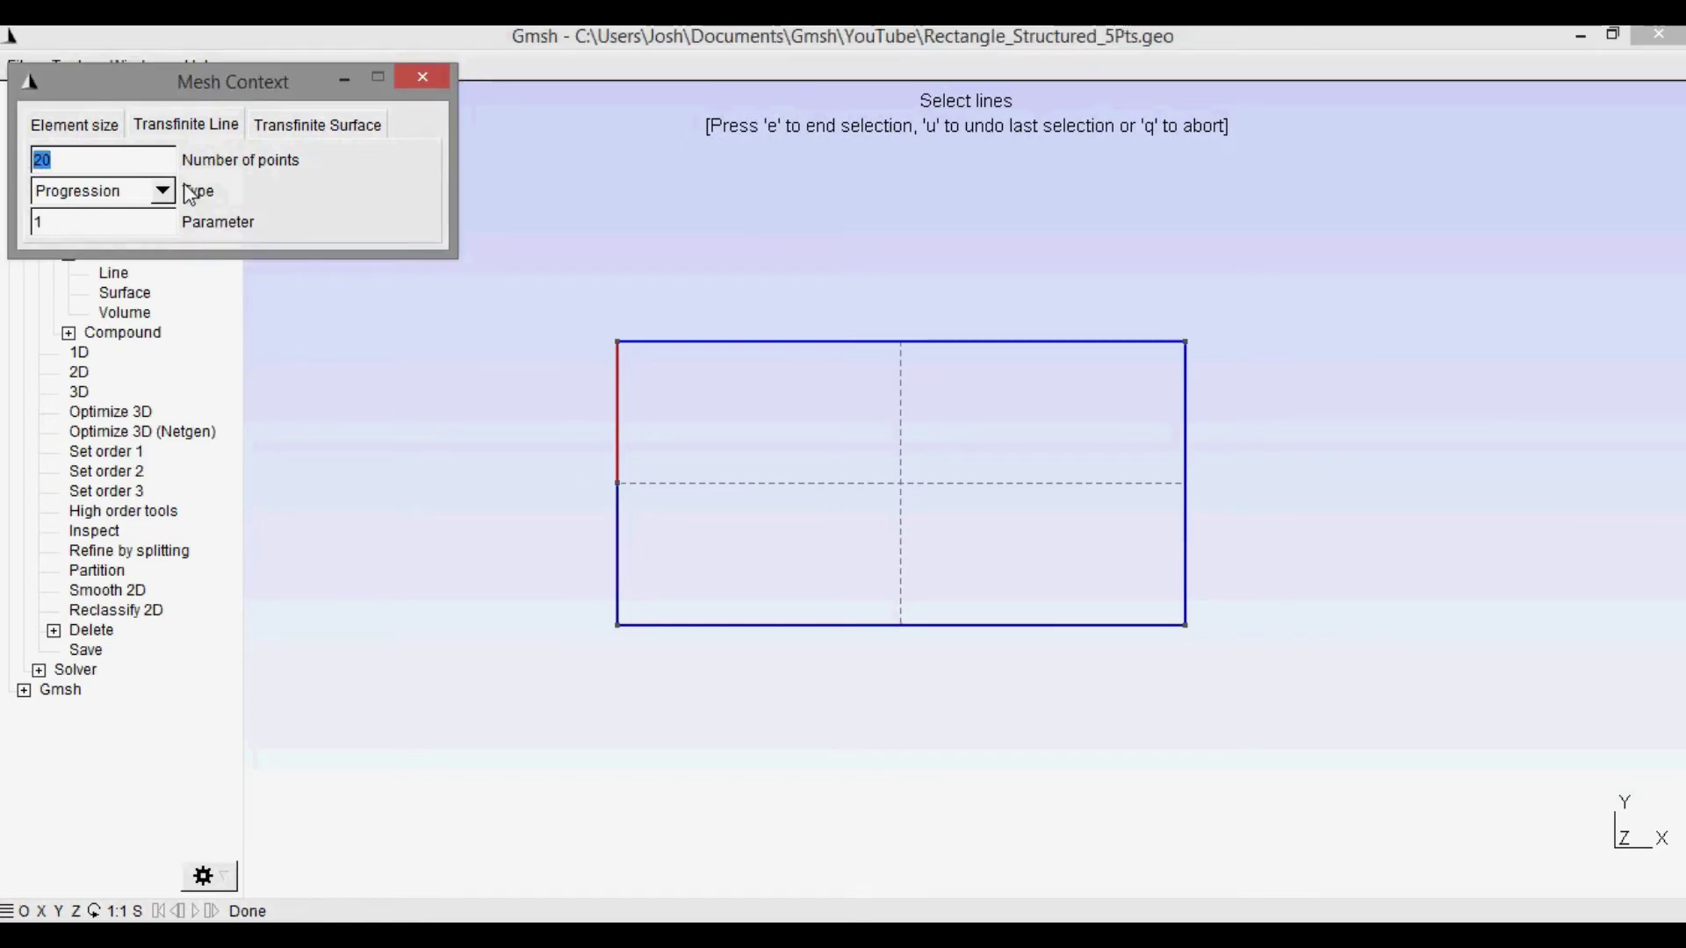
type("5")
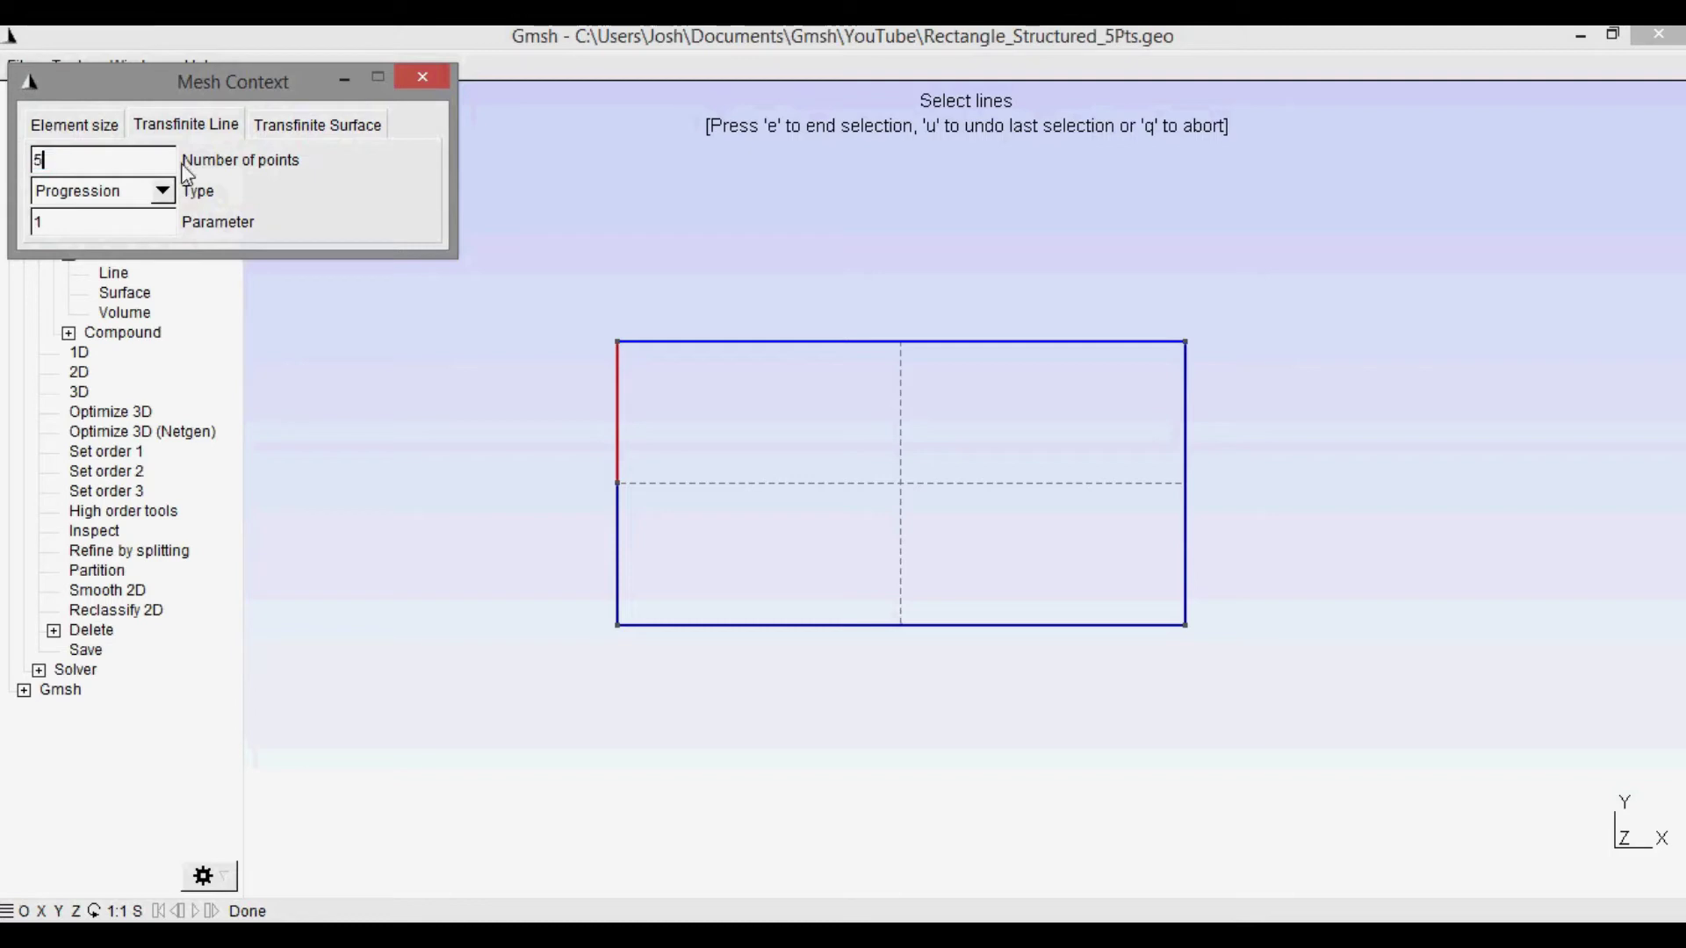
left_click(616, 538)
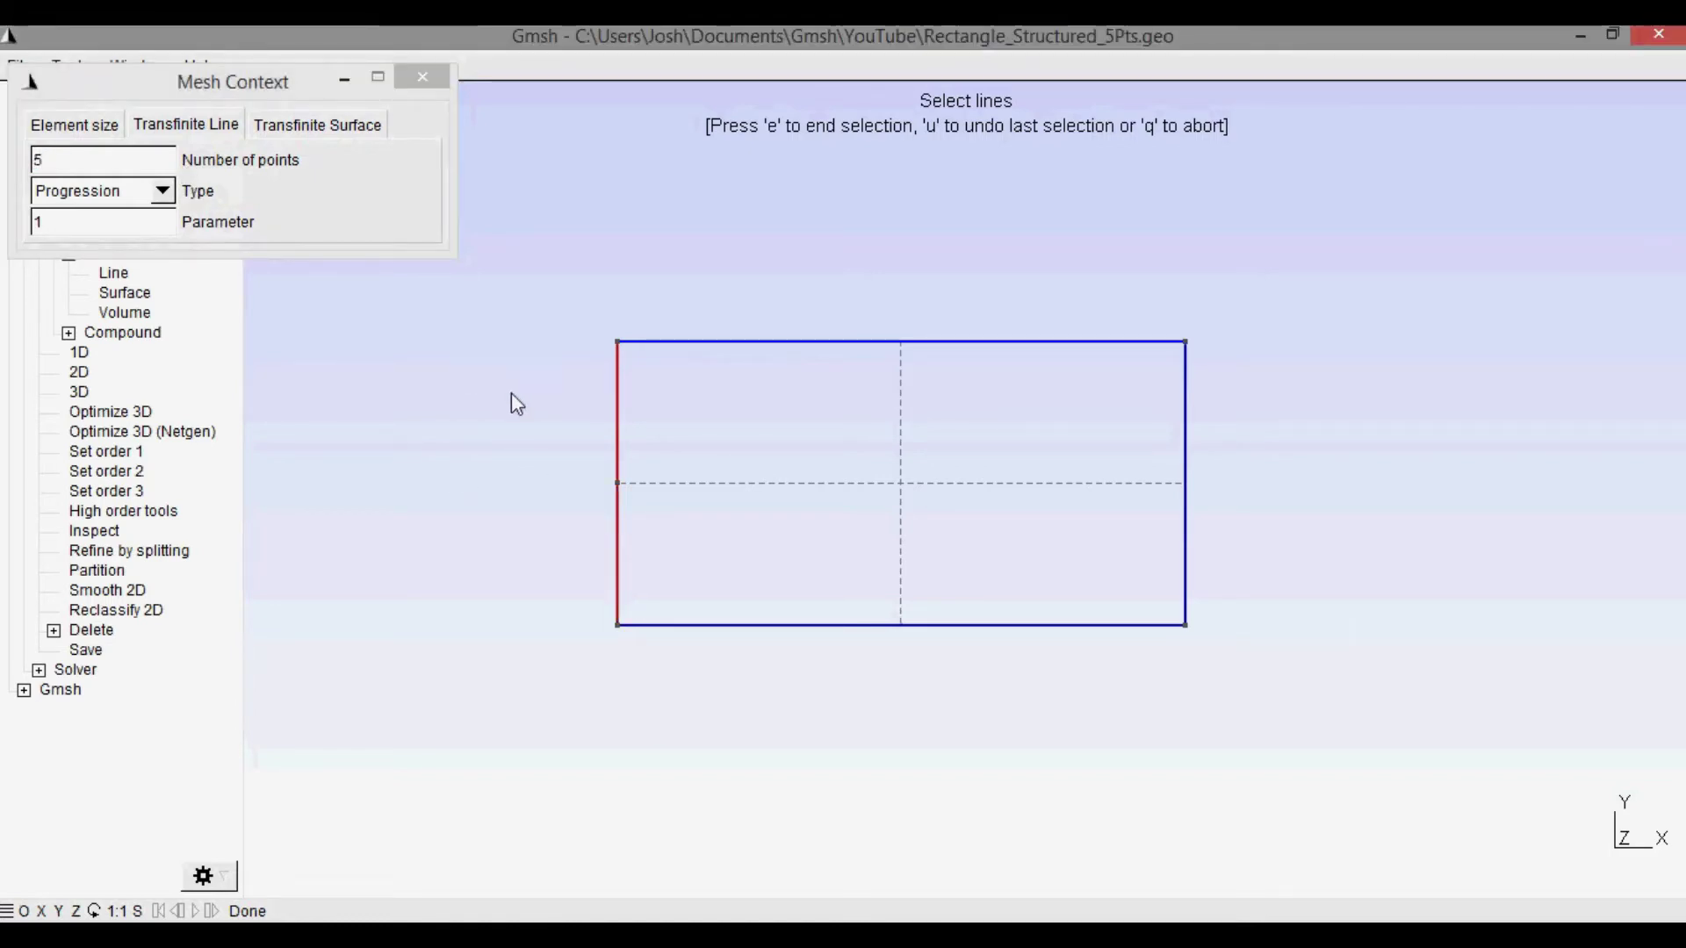
key("u")
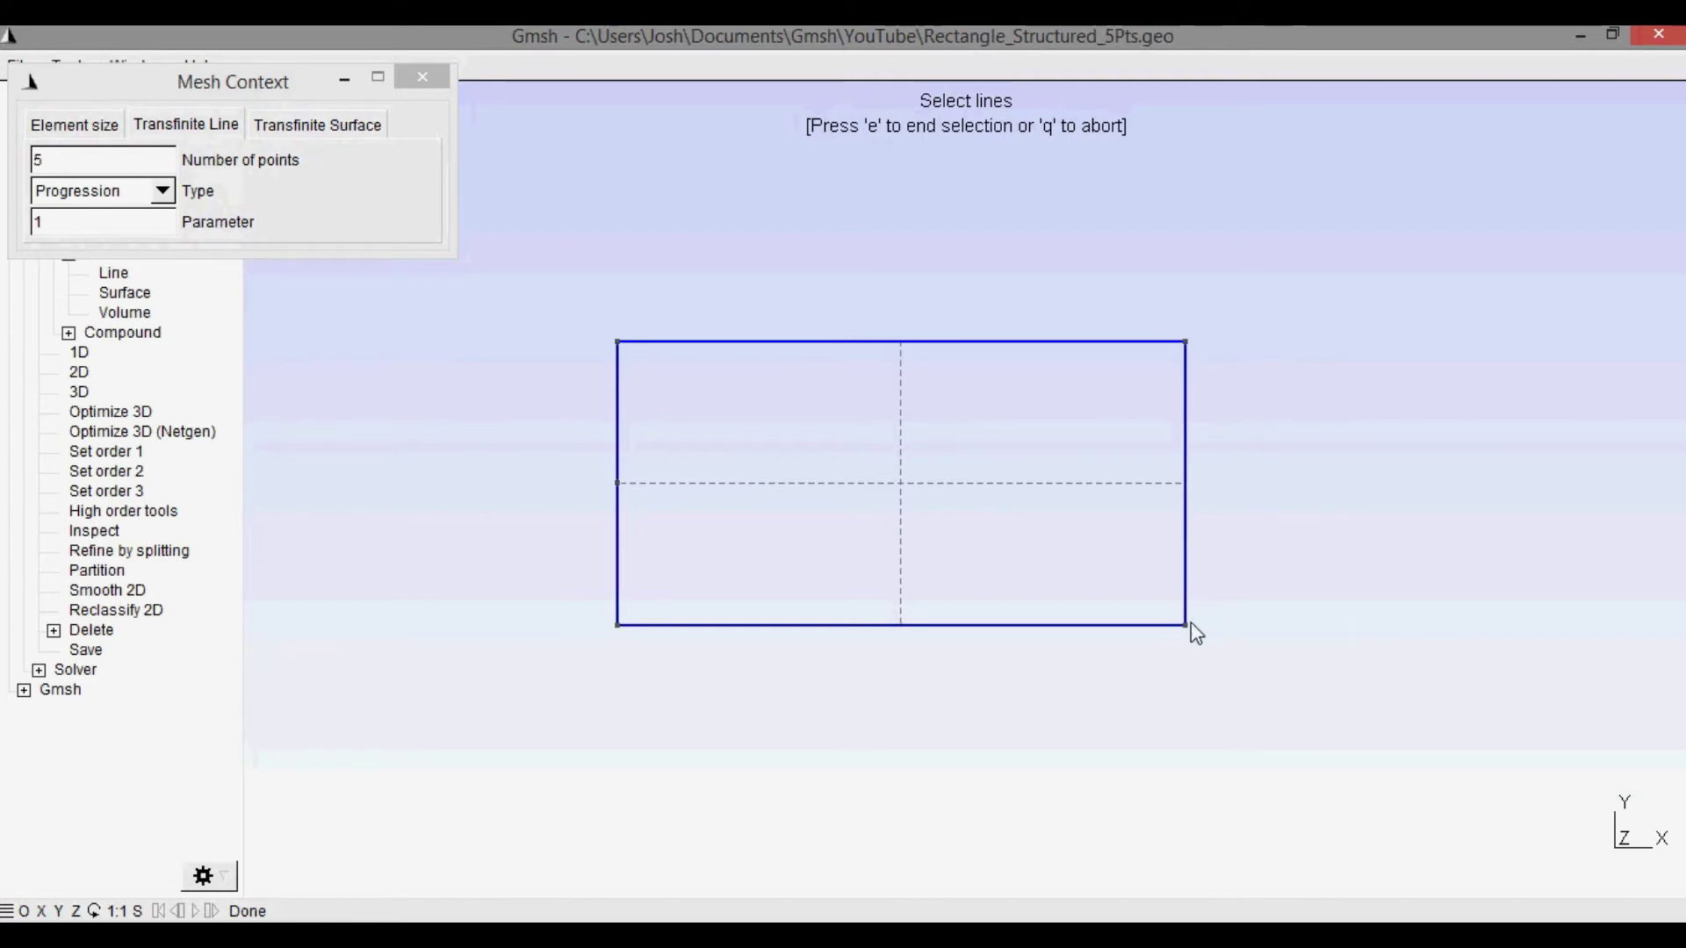
Define the rectangle's right edge as a transfinite line with 9 points and finish defining transfinite lines
left_click_drag(46, 160, 3, 173)
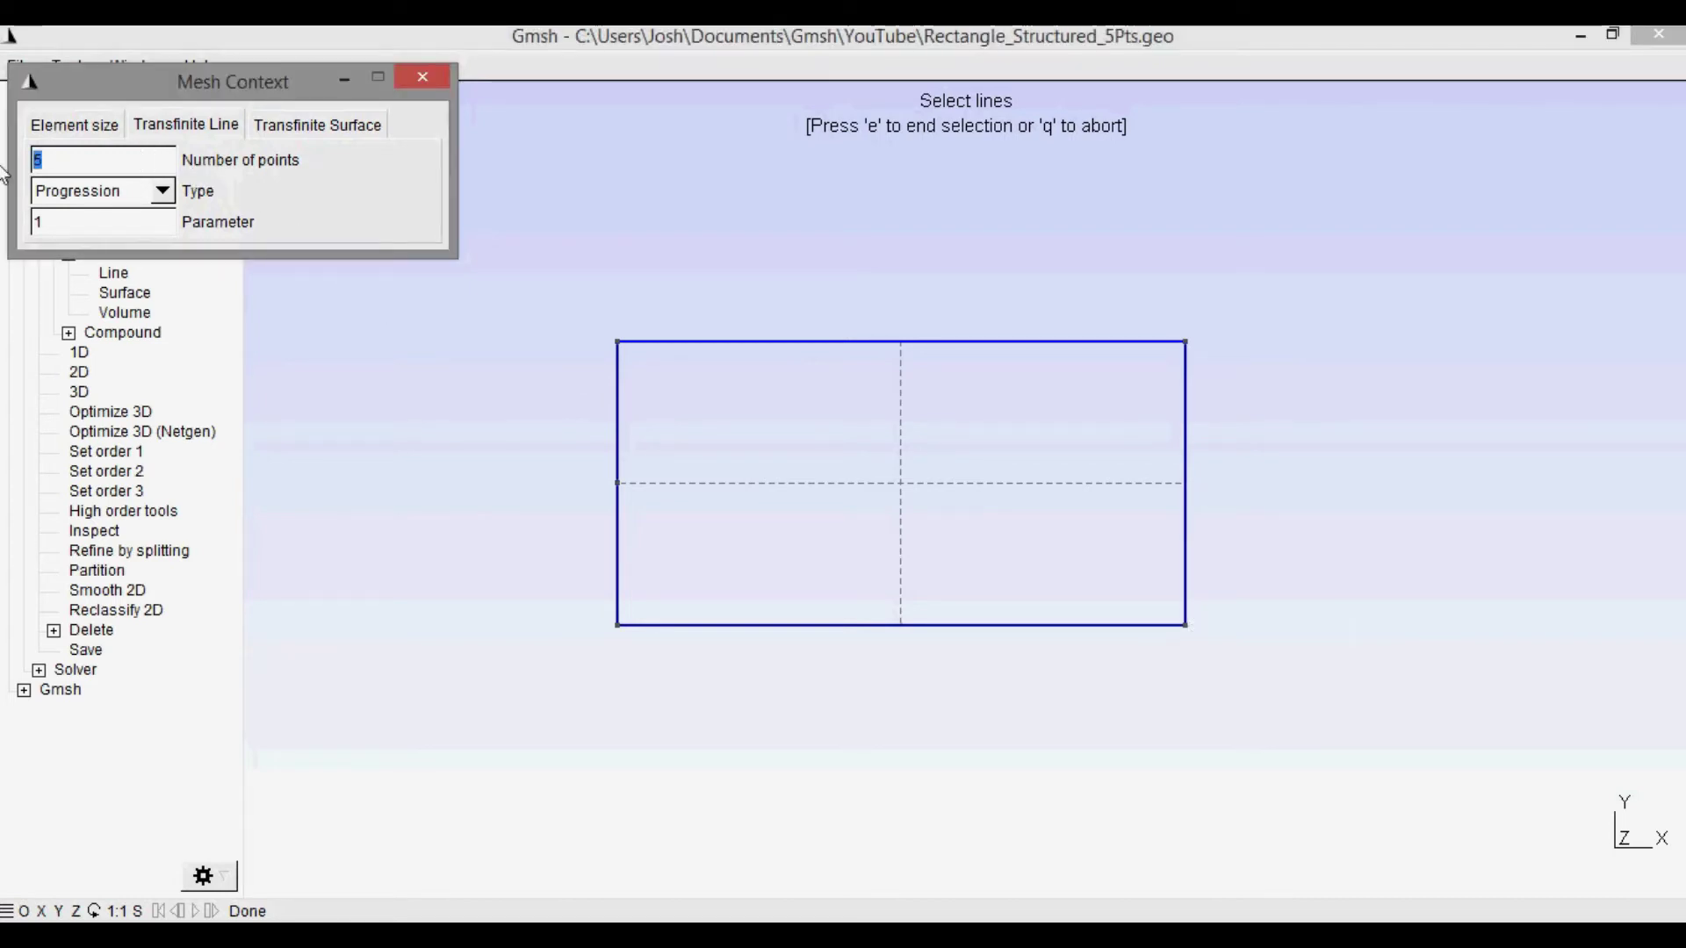
type("9")
key("Tab")
left_click(1186, 403)
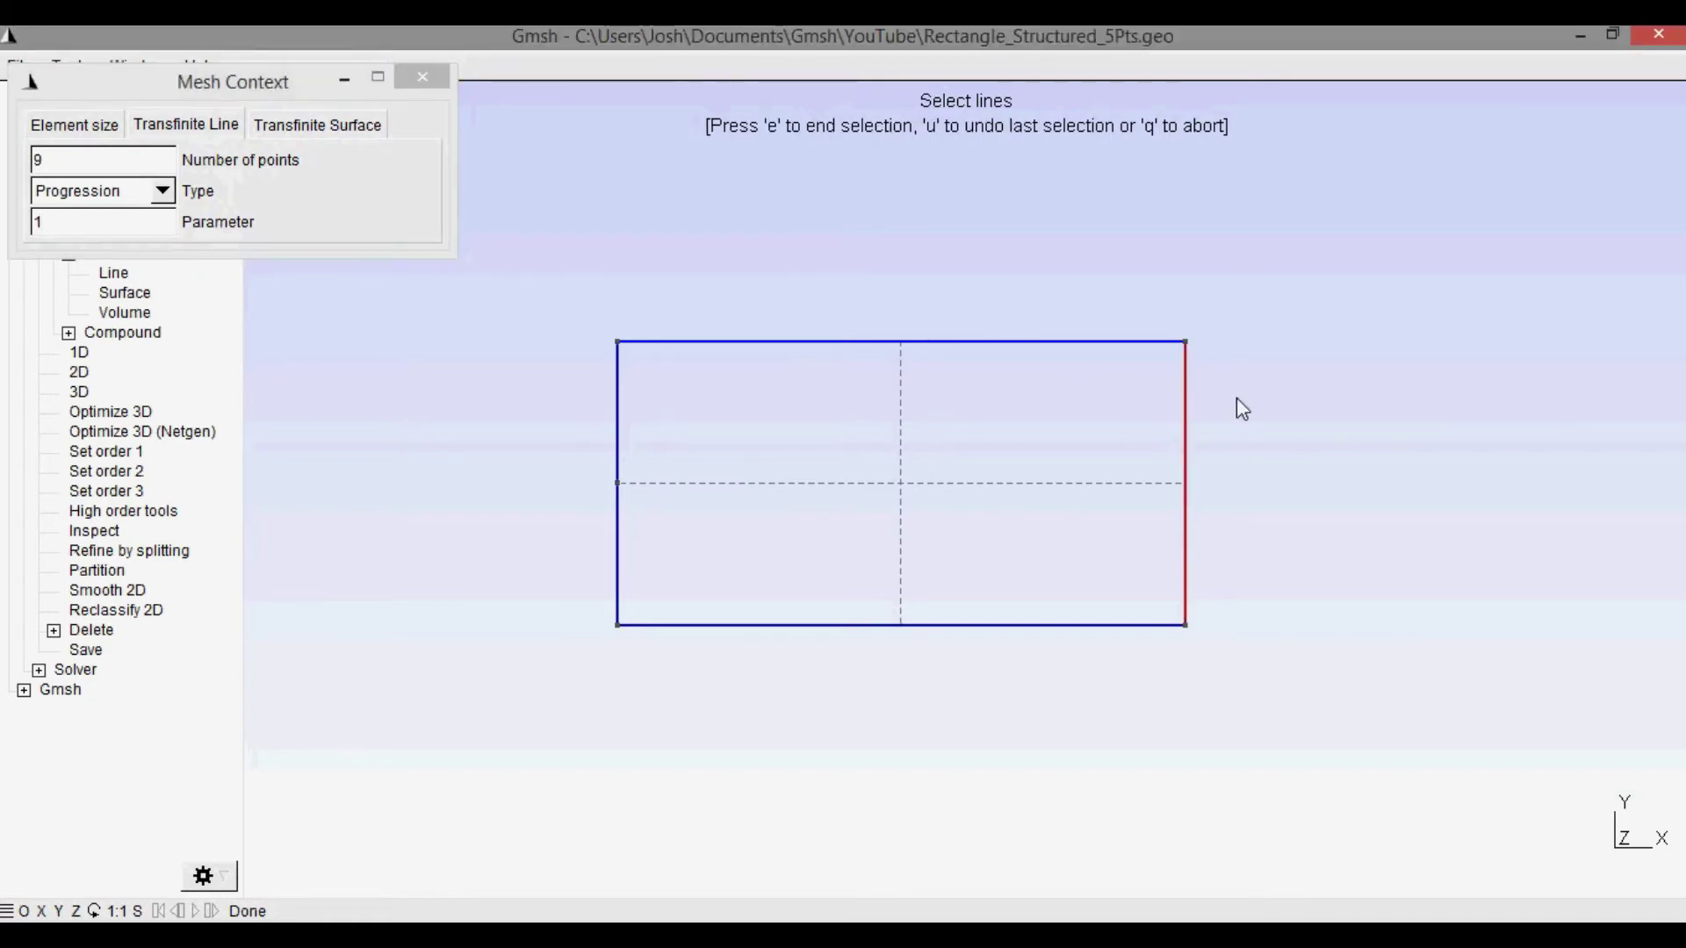
key("e")
left_click(420, 86)
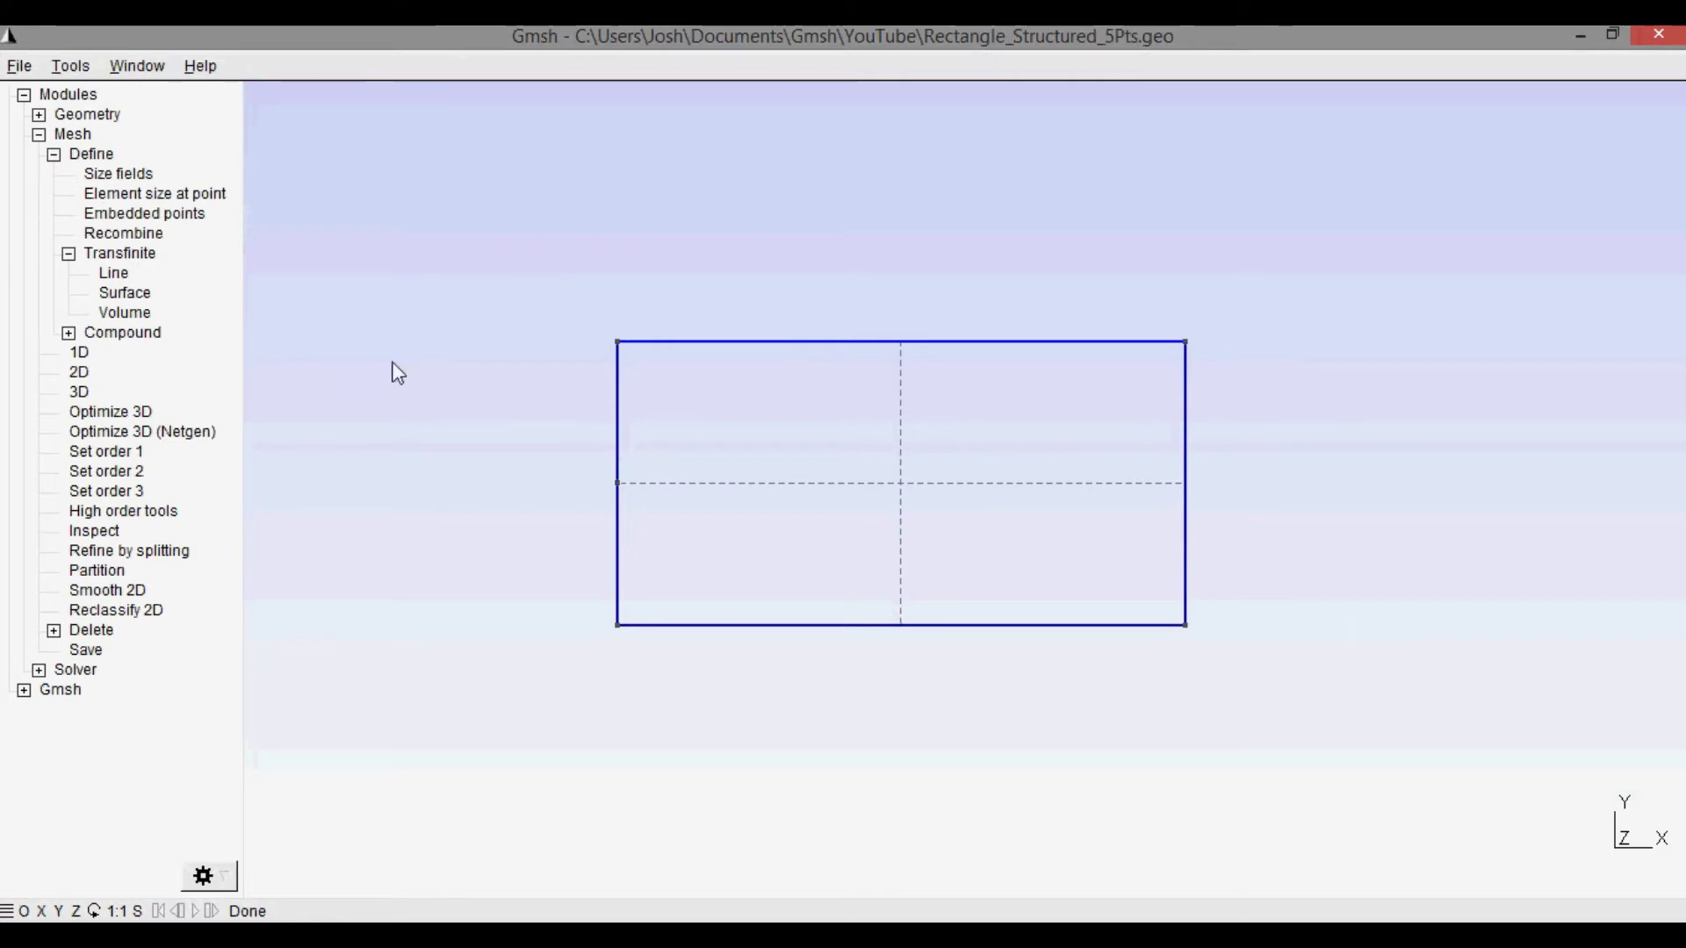
Recombine the rectangle's surface and generate the 2D mesh
left_click(124, 235)
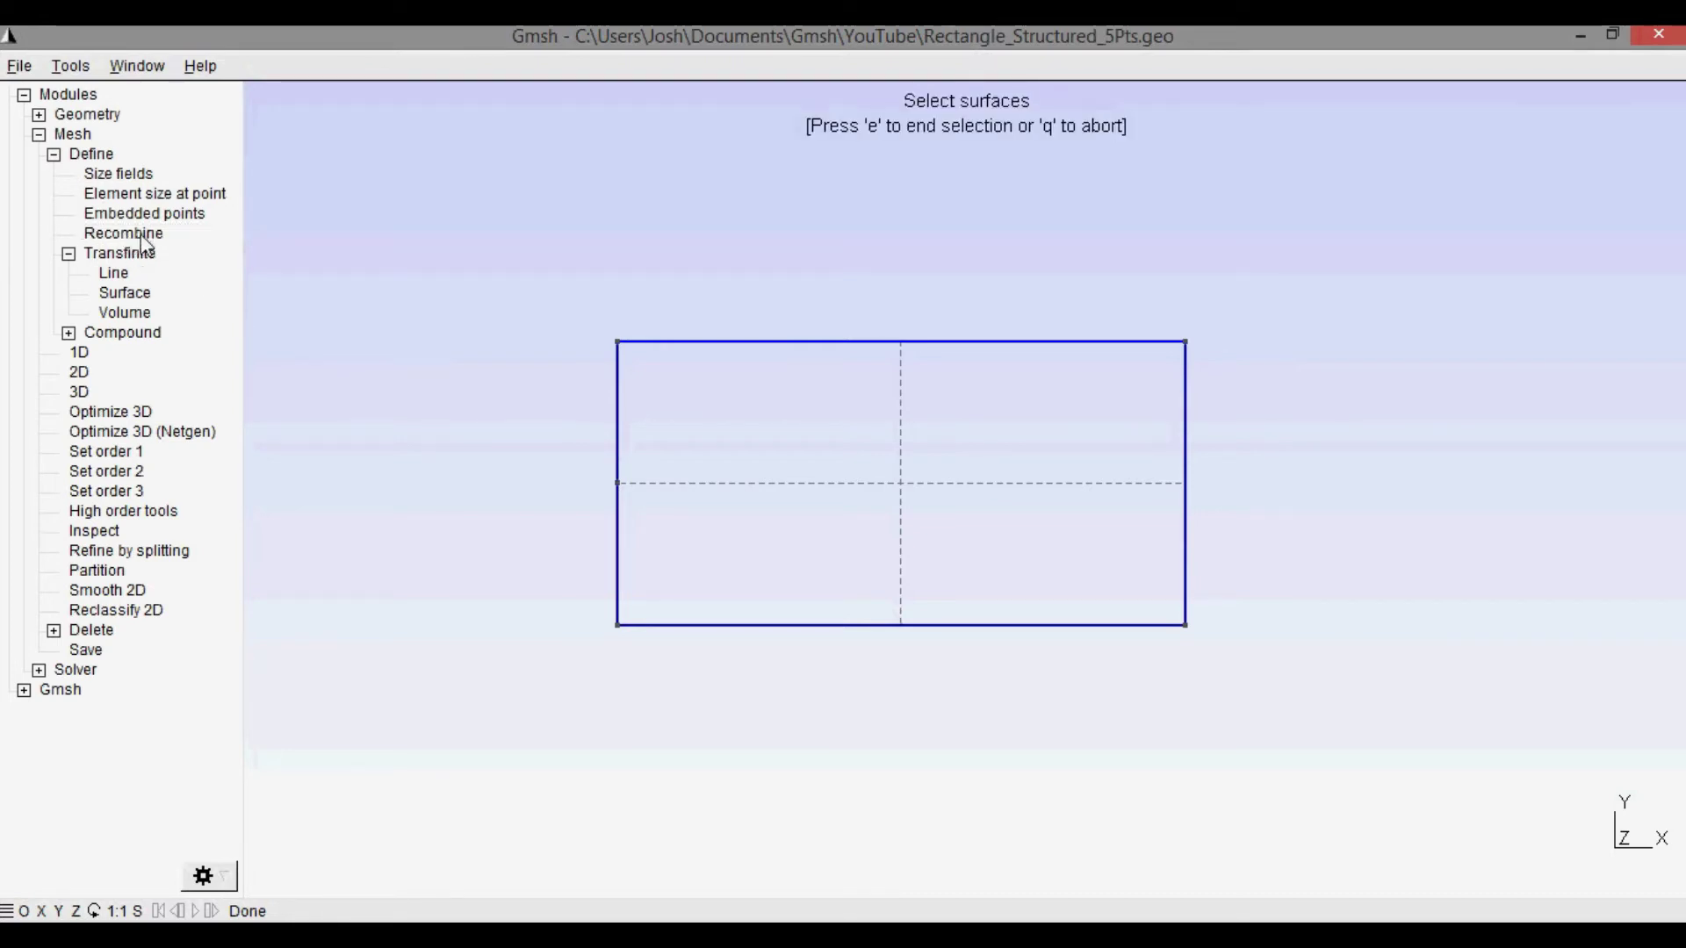
left_click(772, 482)
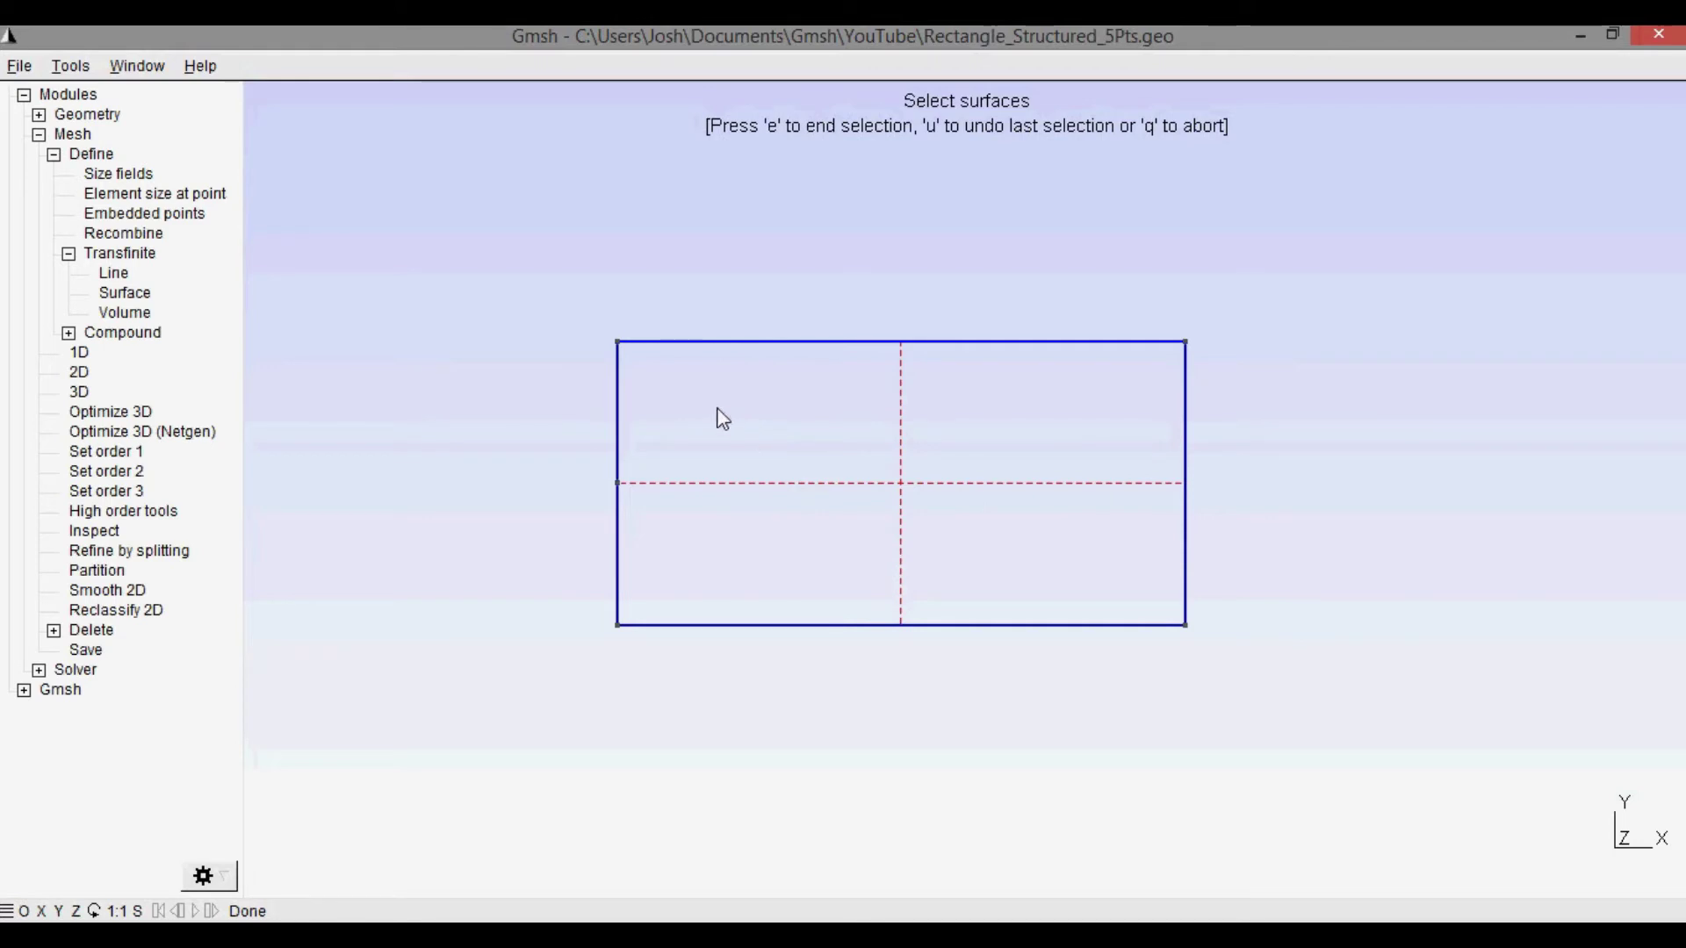
key("u")
key("e")
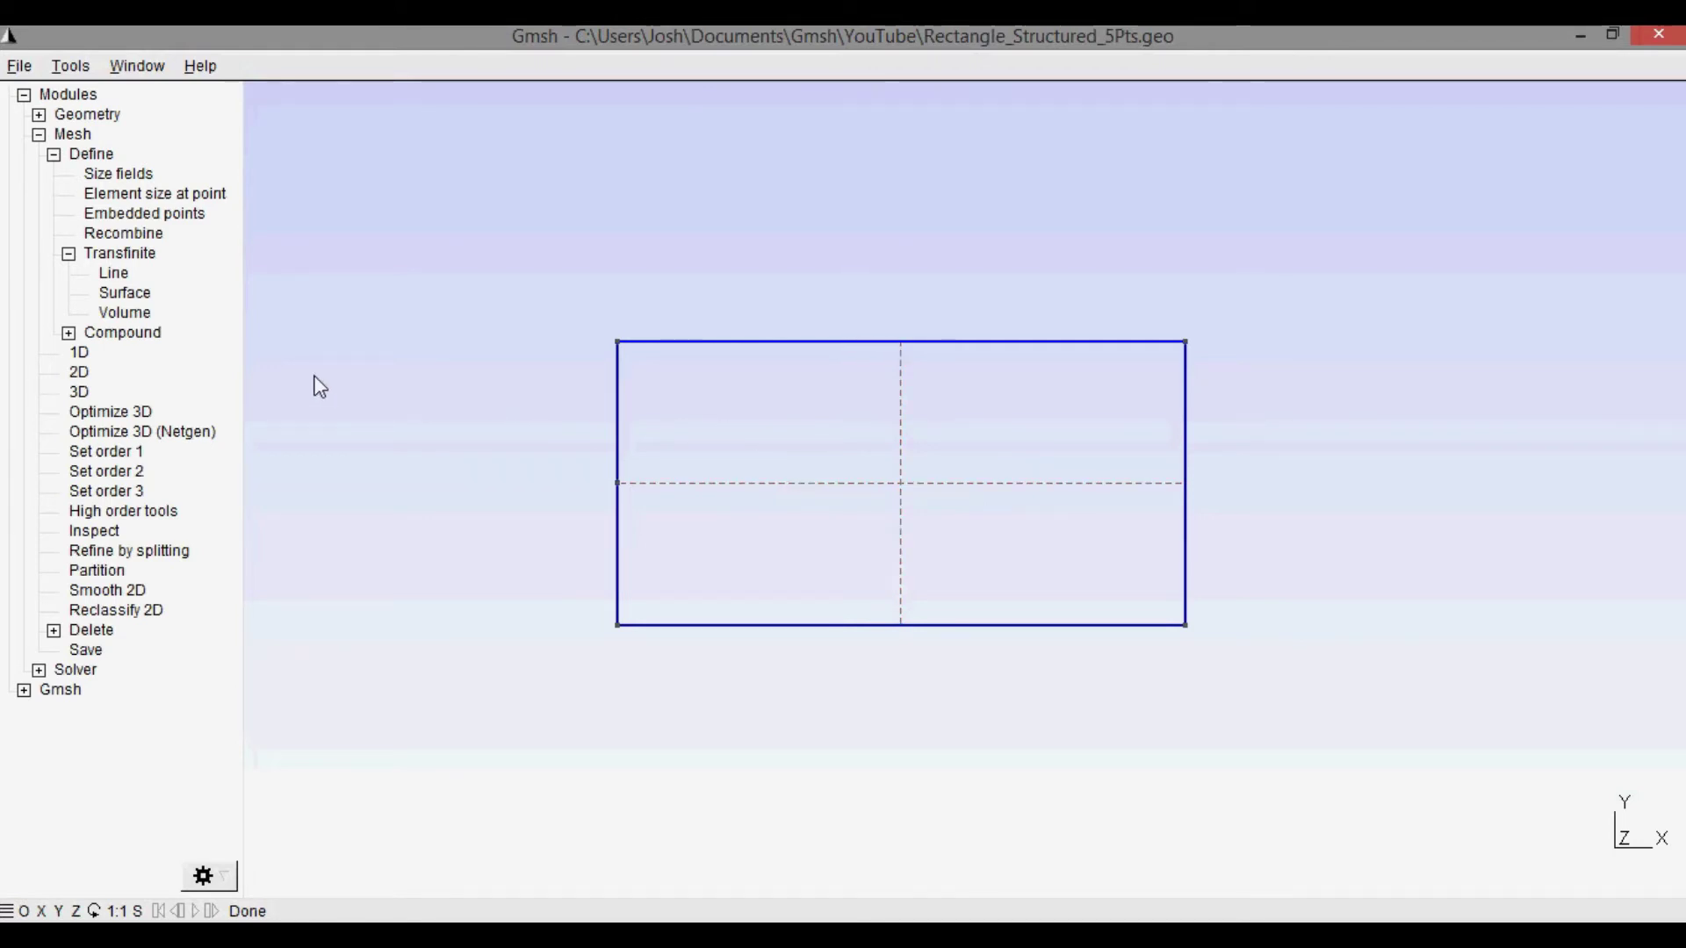
left_click(79, 374)
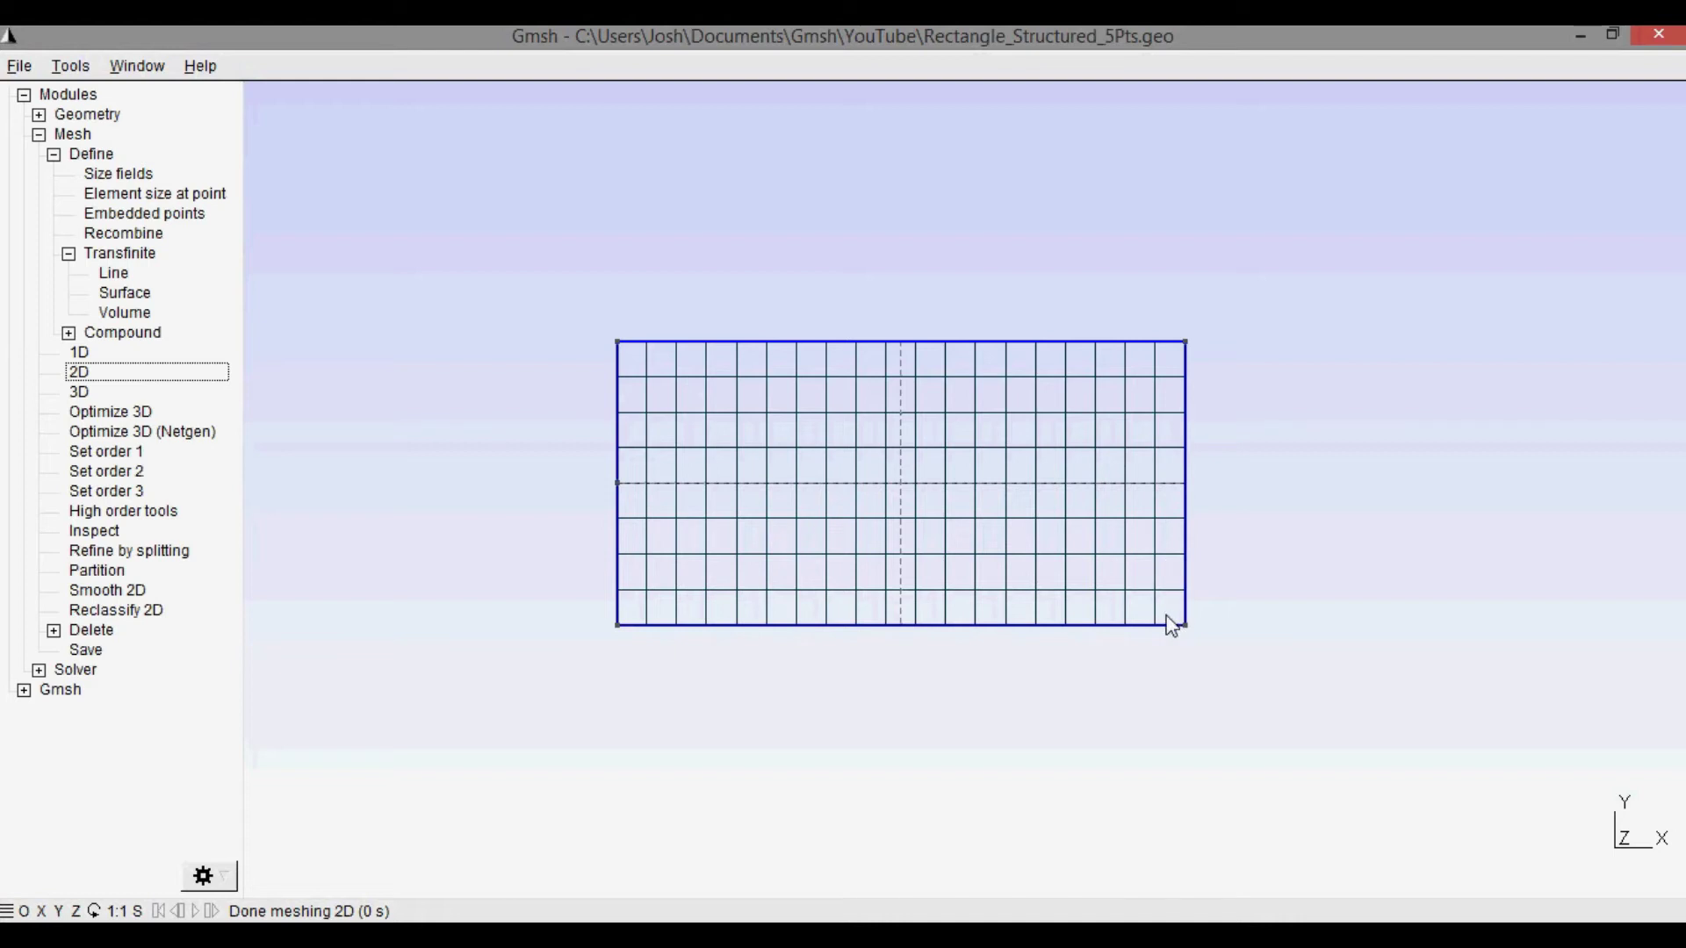
left_click(461, 466)
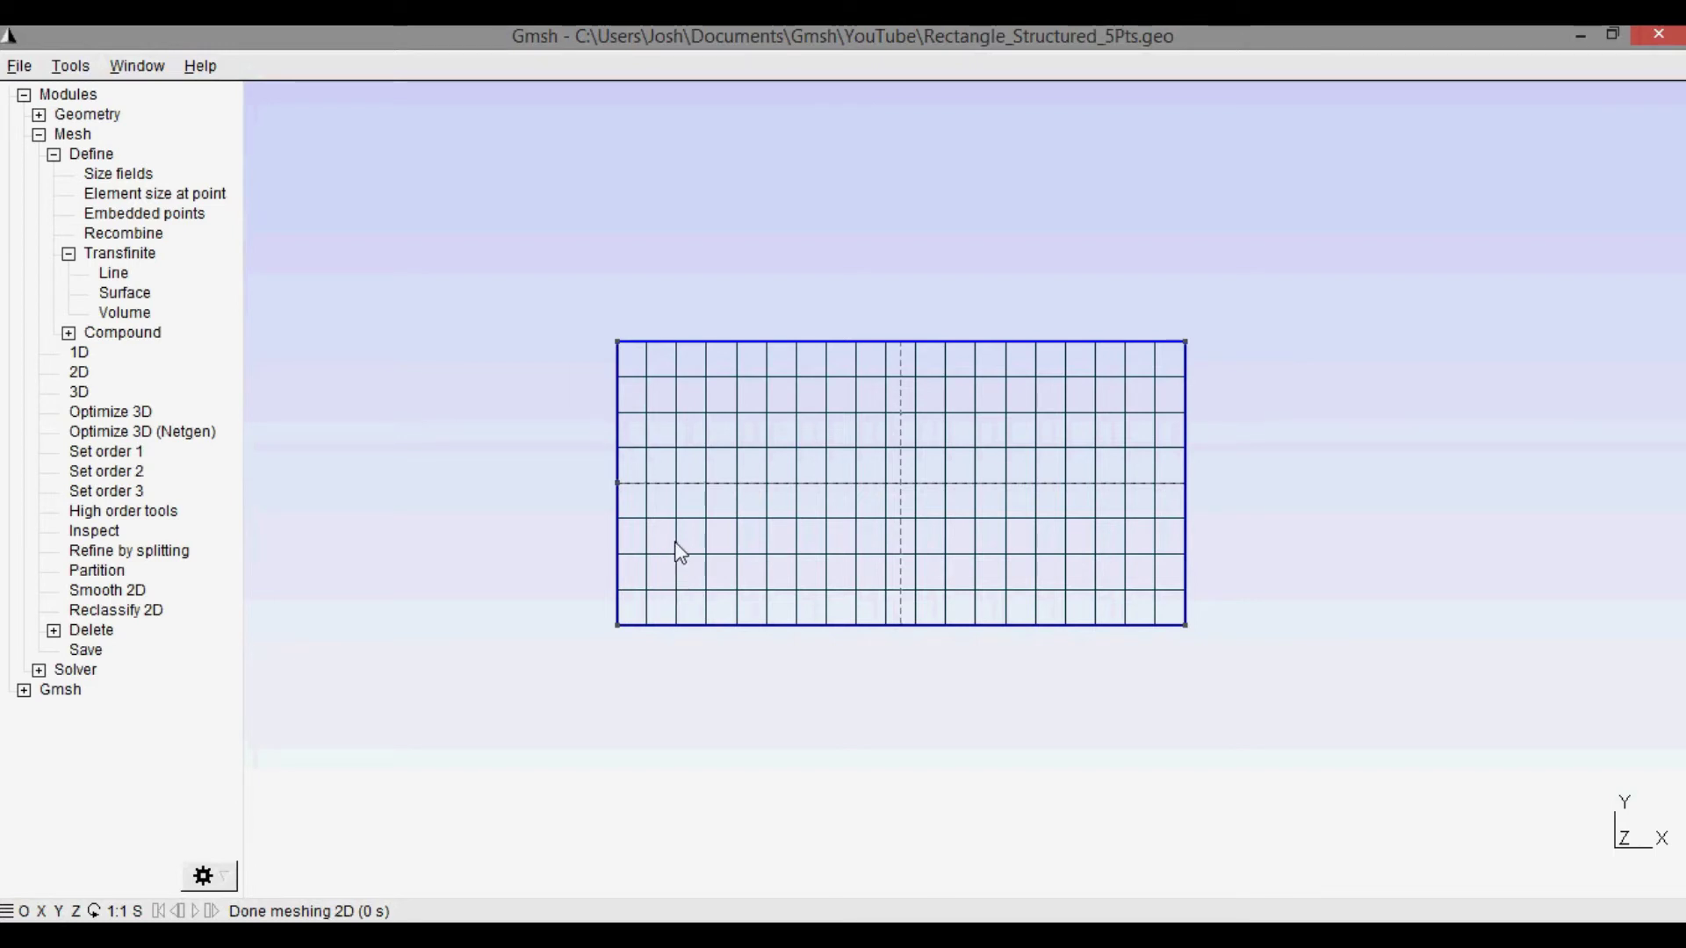
Delete the Recombine Surface line and the transfinite definitions for lines {2, 1} and {4} from the geometry script, and reload it
mouse_move(628, 488)
key("g")
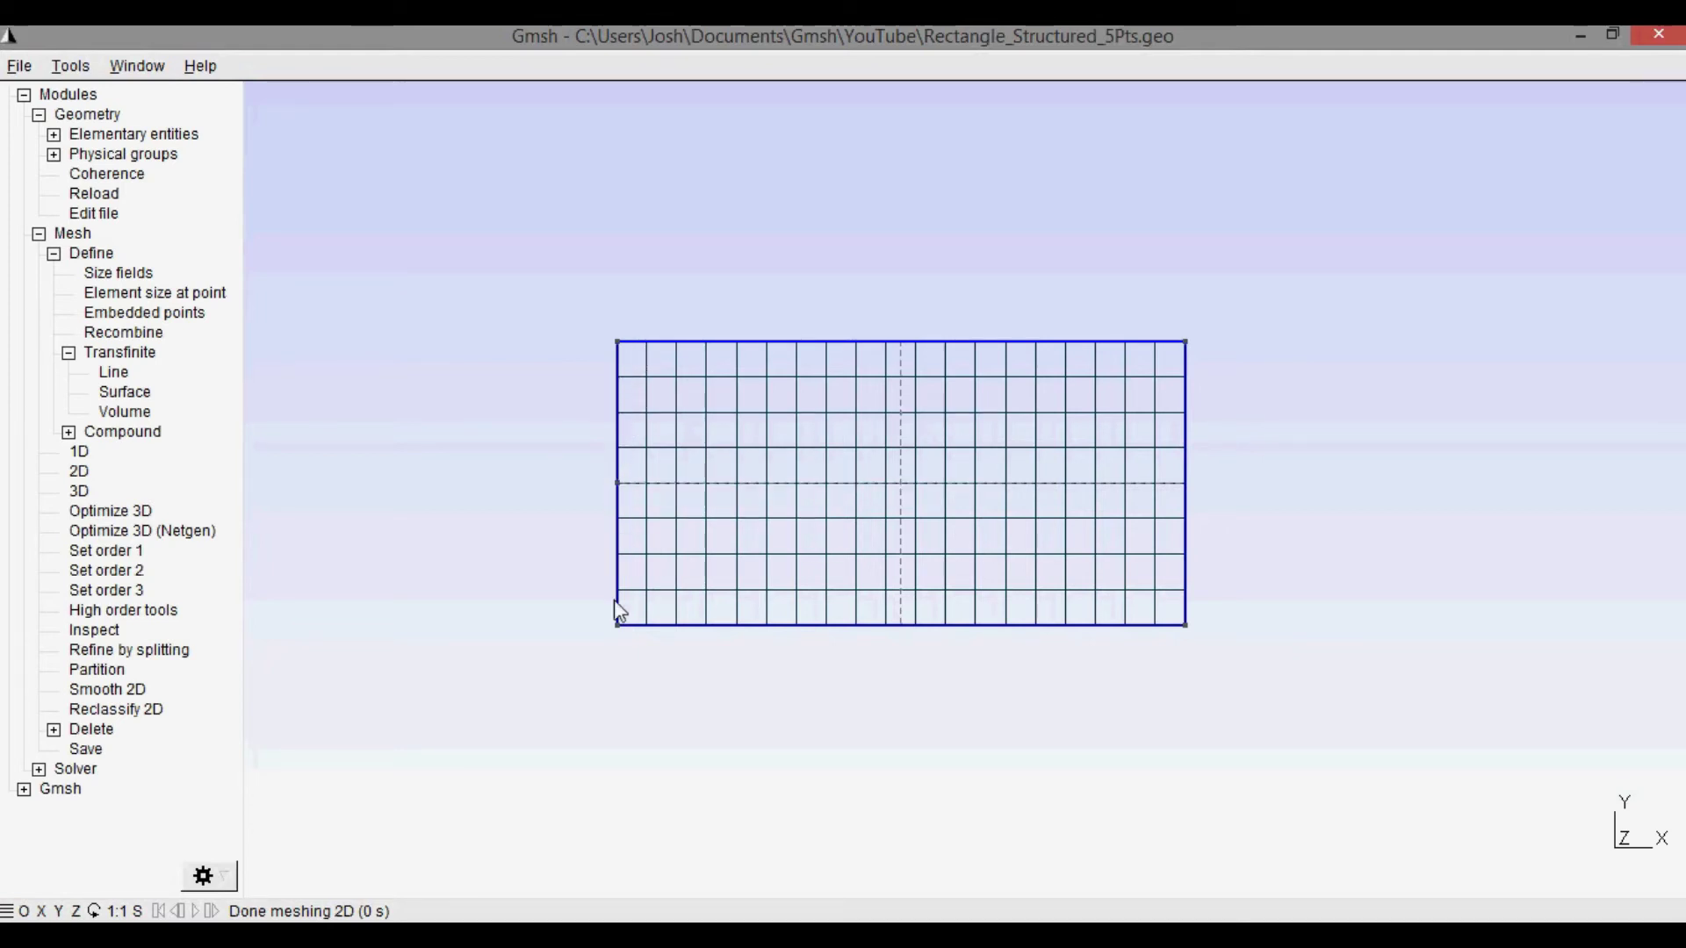
left_click(91, 215)
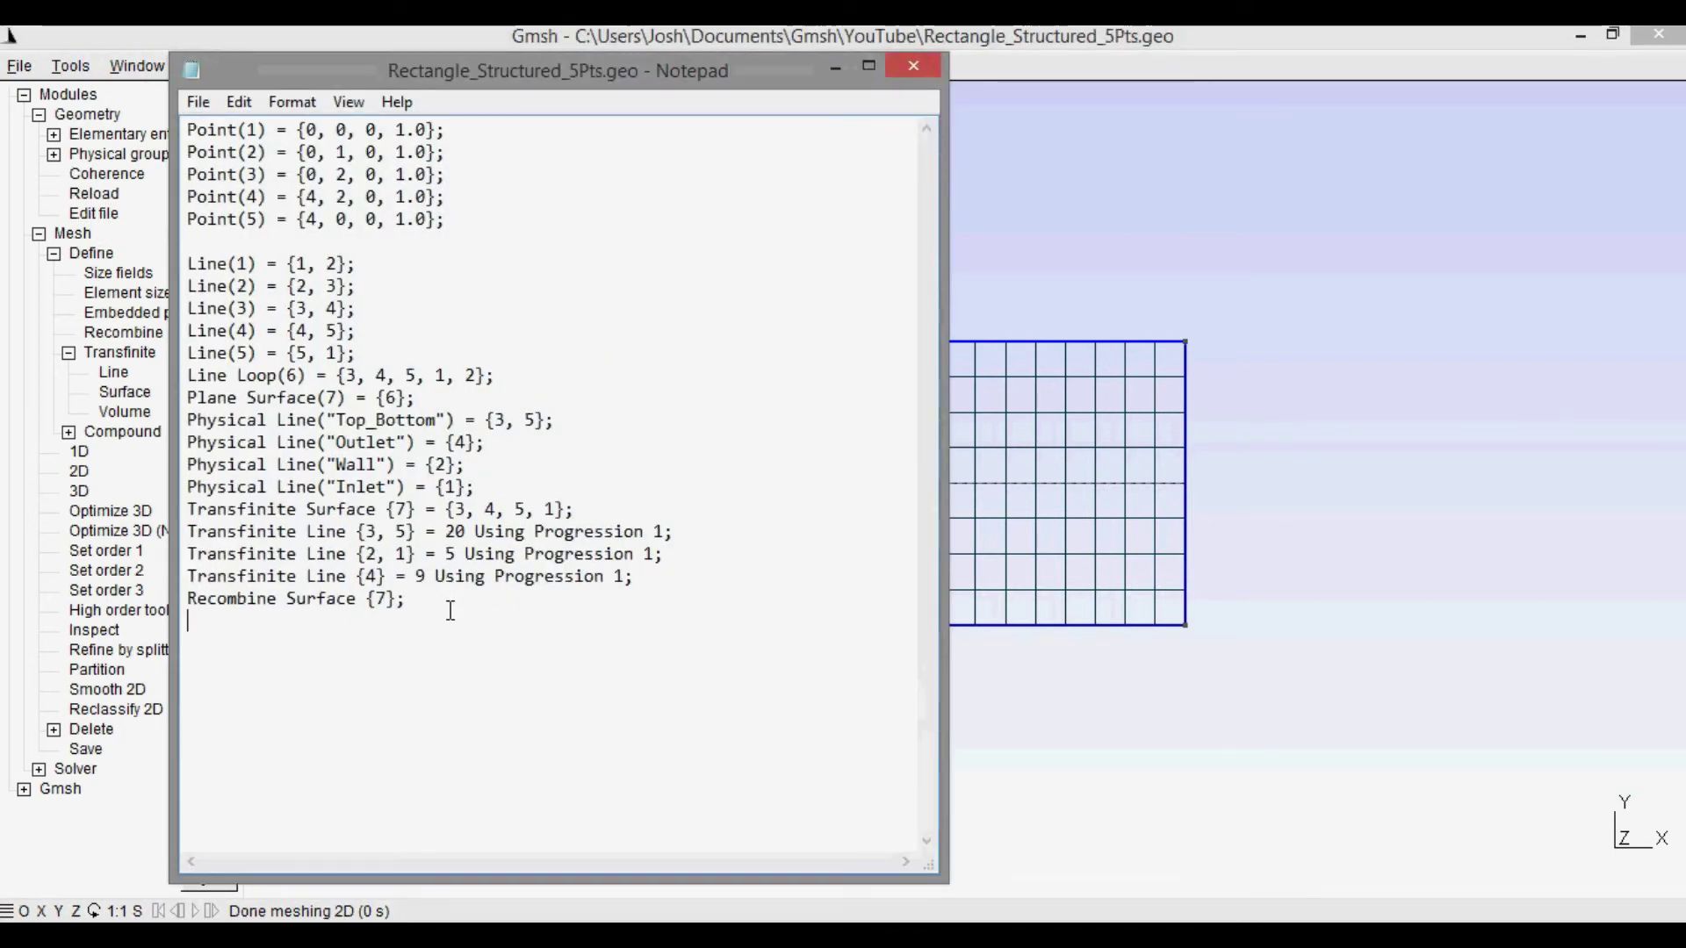
left_click_drag(407, 599, 187, 555)
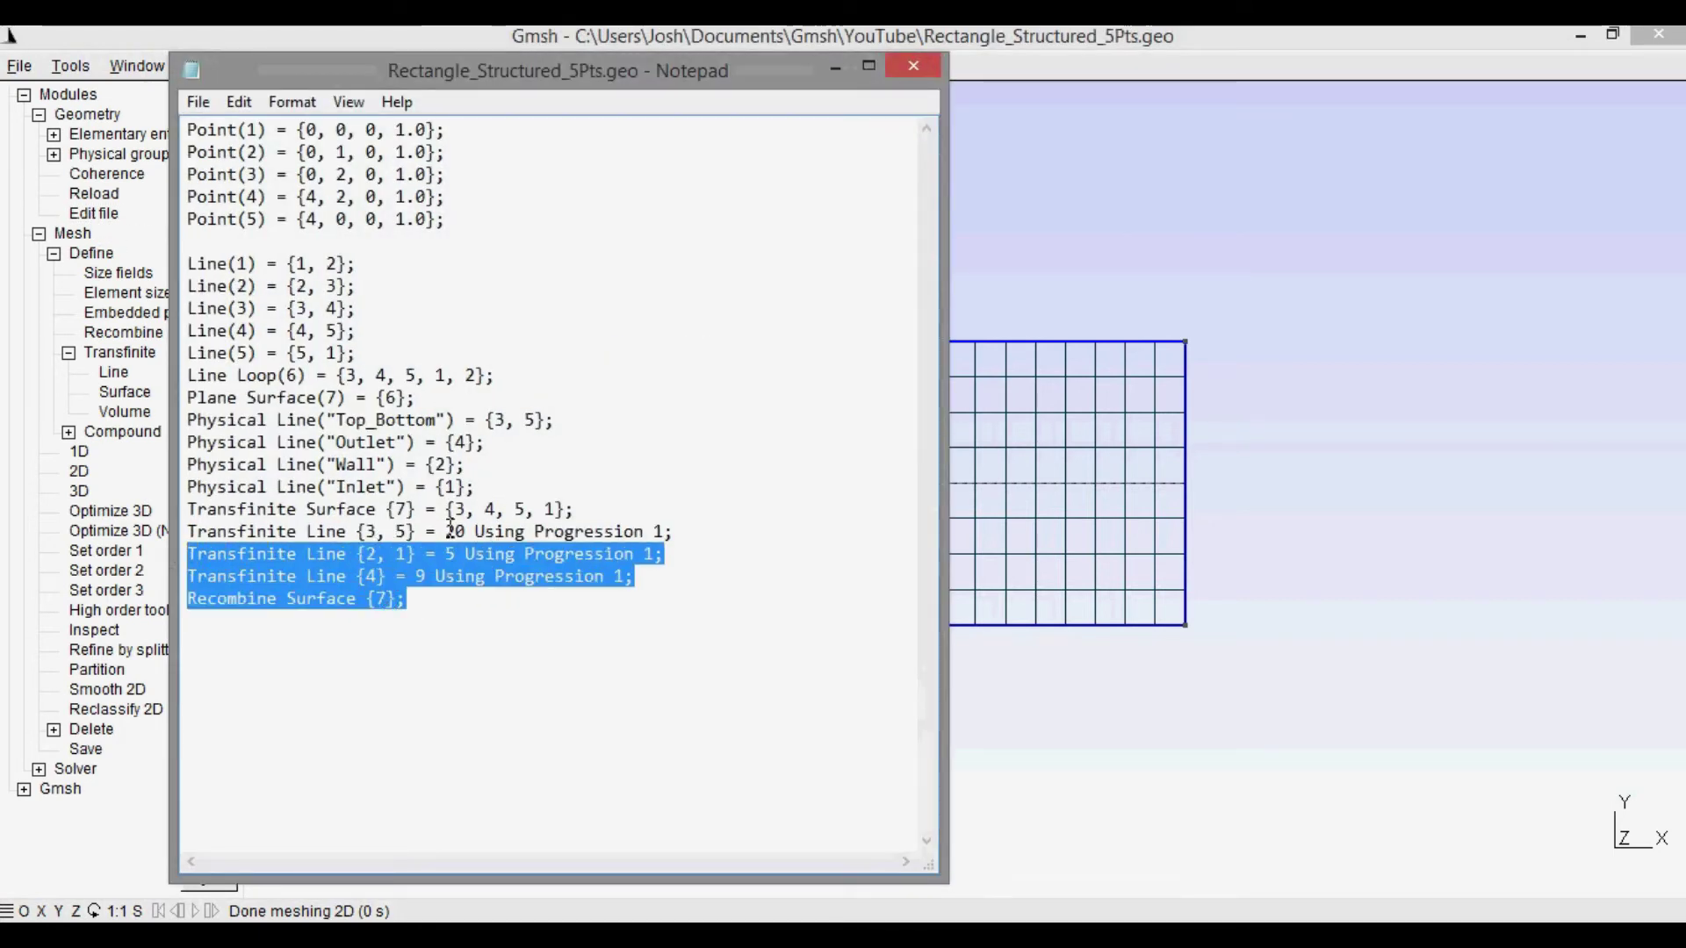
left_click(482, 601)
left_click_drag(482, 601, 183, 565)
key("Delete")
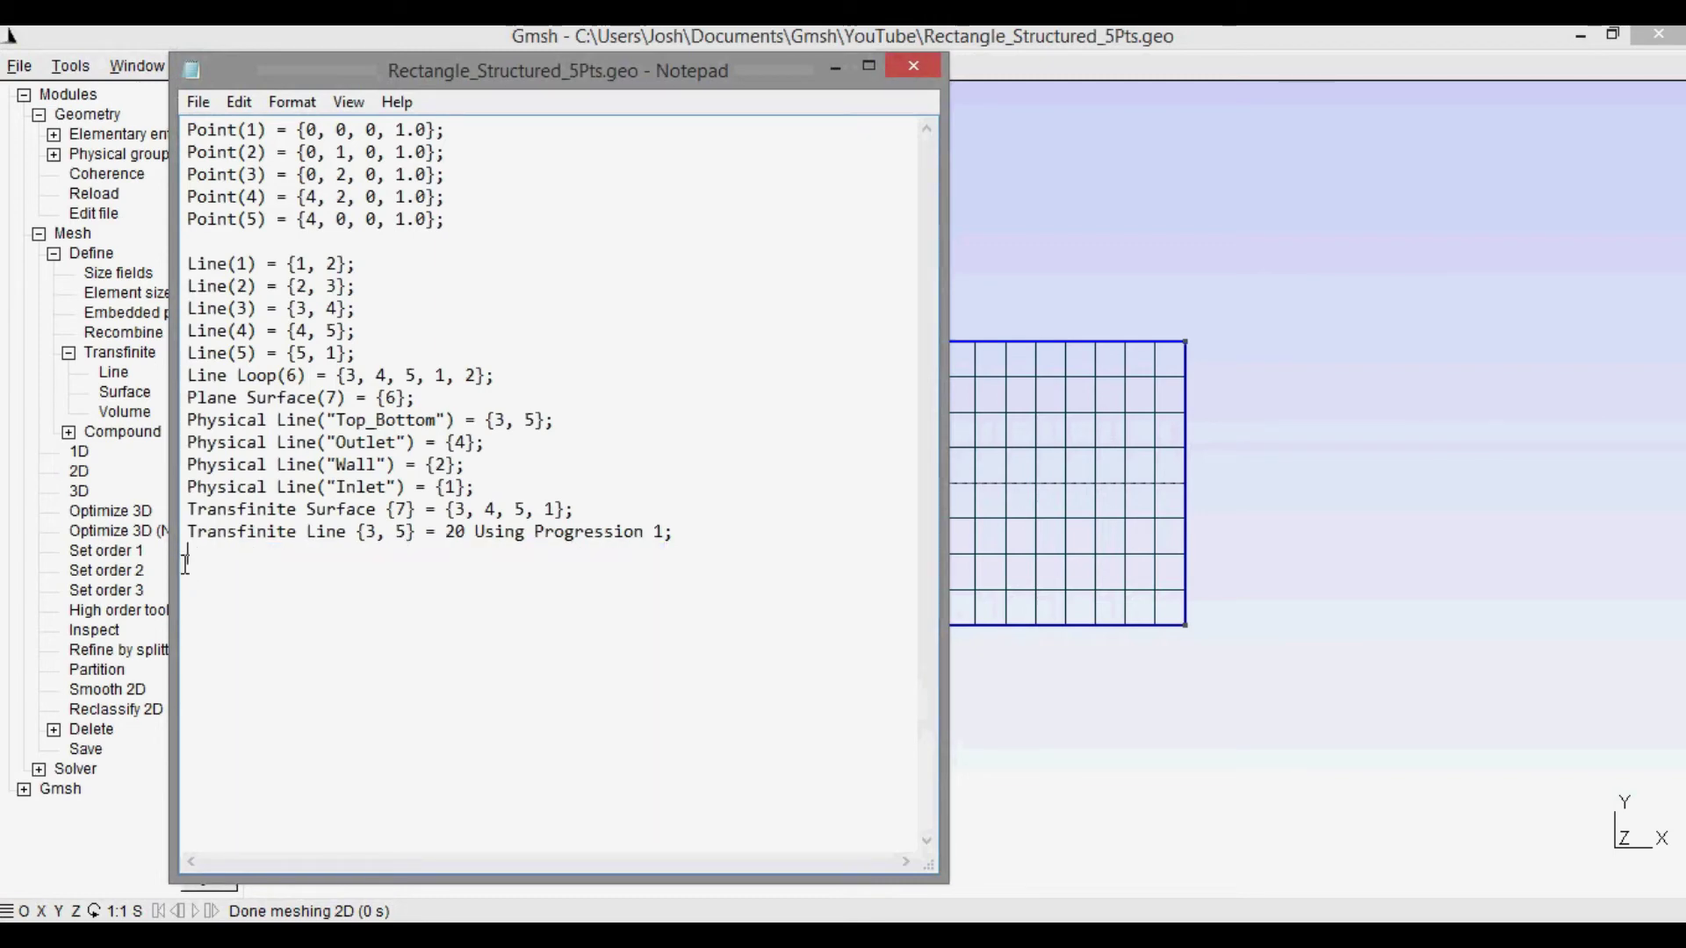
left_click(914, 66)
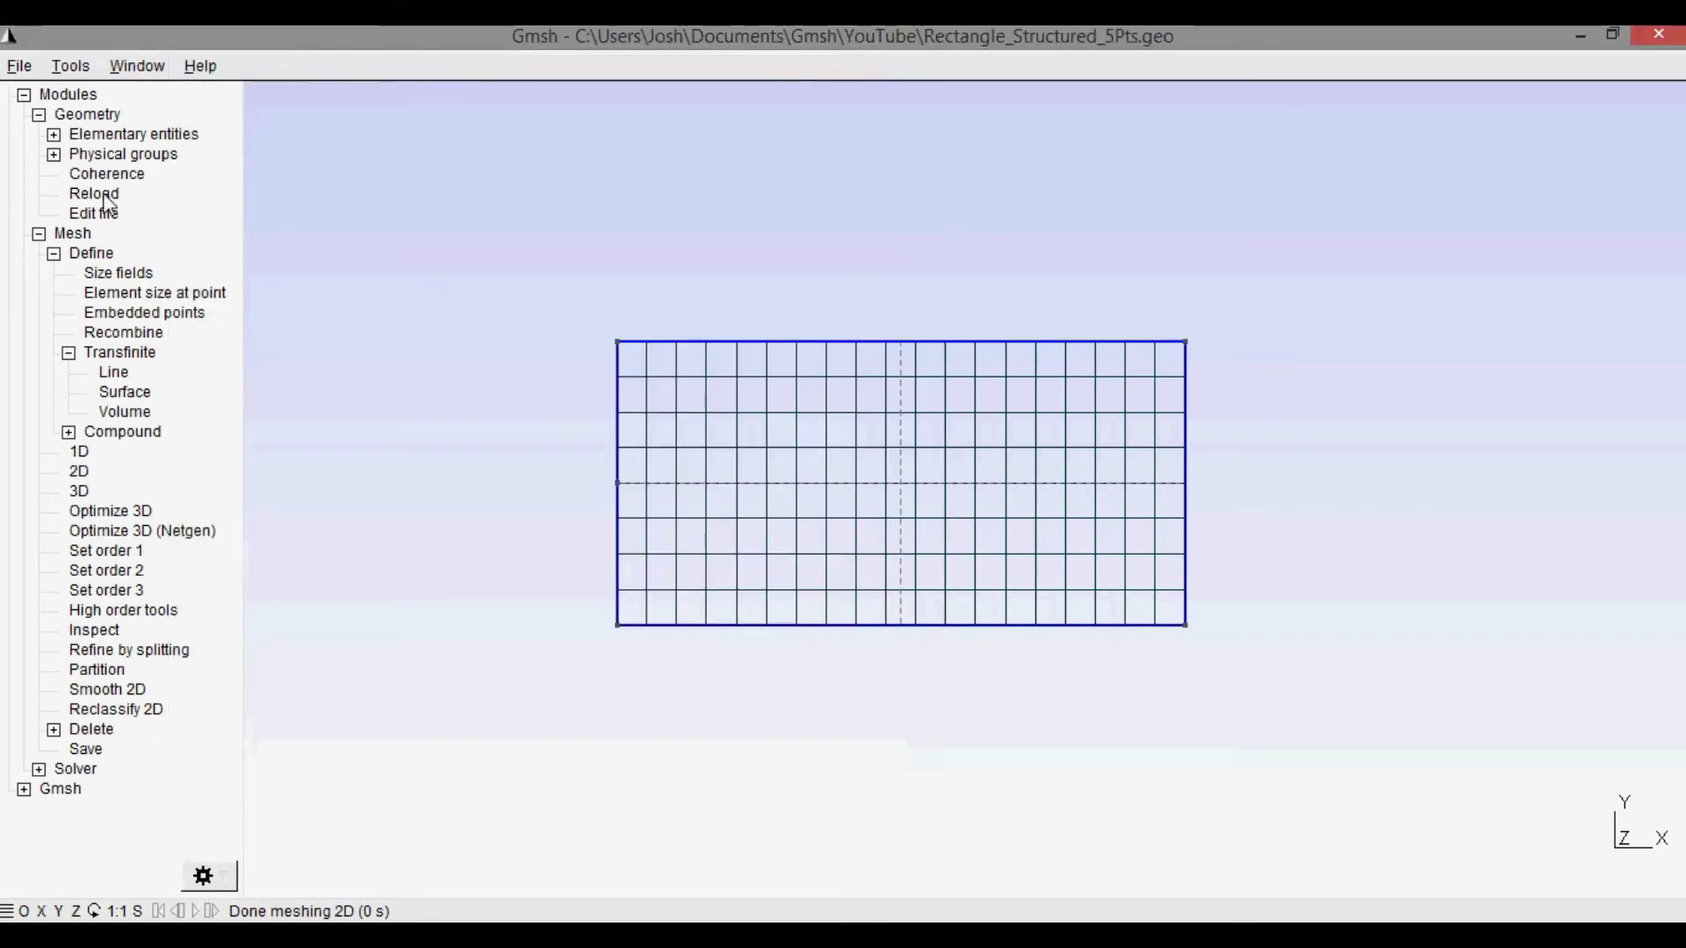
left_click(104, 196)
Define the upper segment of the rectangle's left side as a transfinite line with 5 points
mouse_move(717, 345)
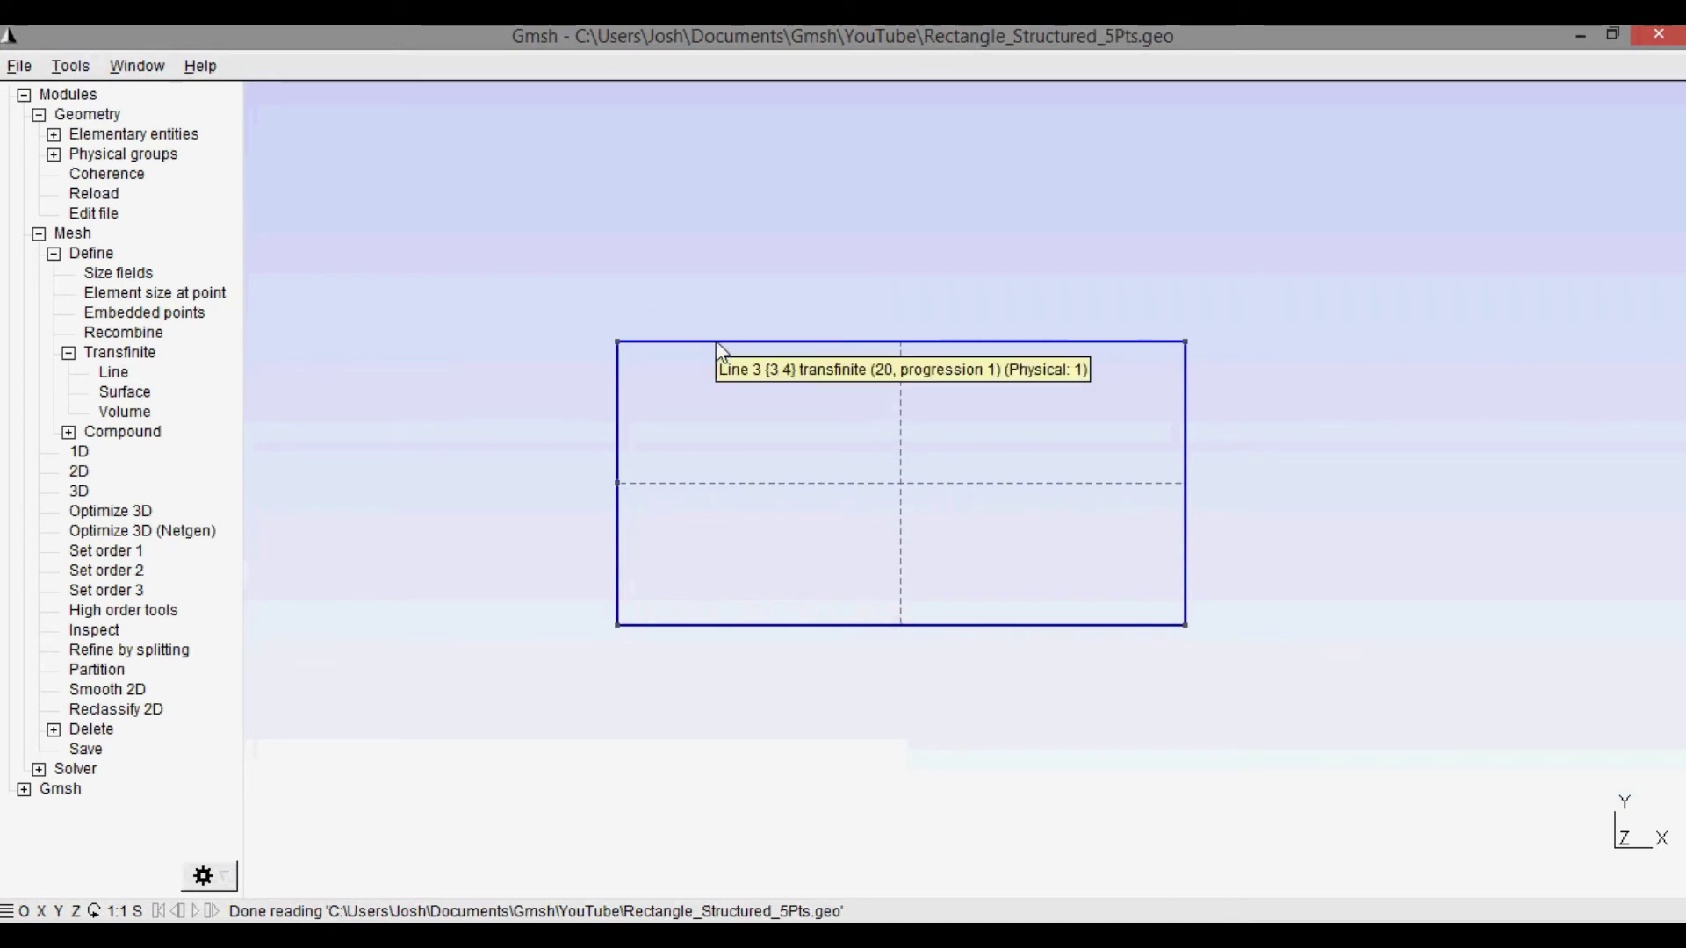
left_click(114, 380)
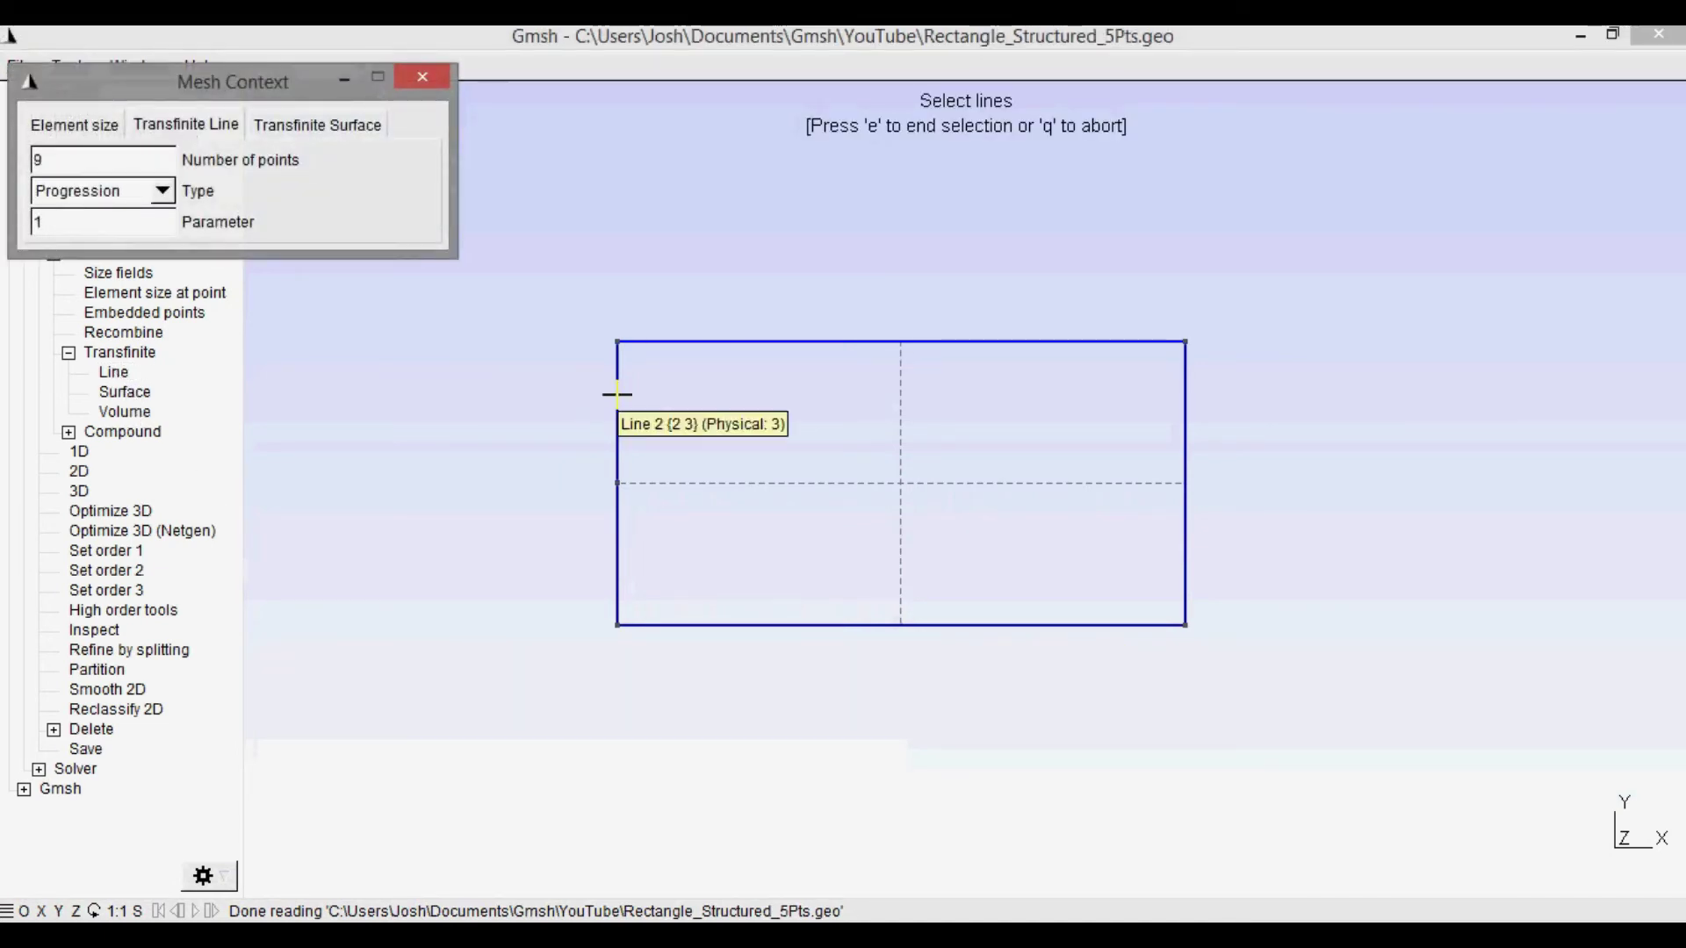
left_click(617, 397)
double_click(37, 159)
type("5")
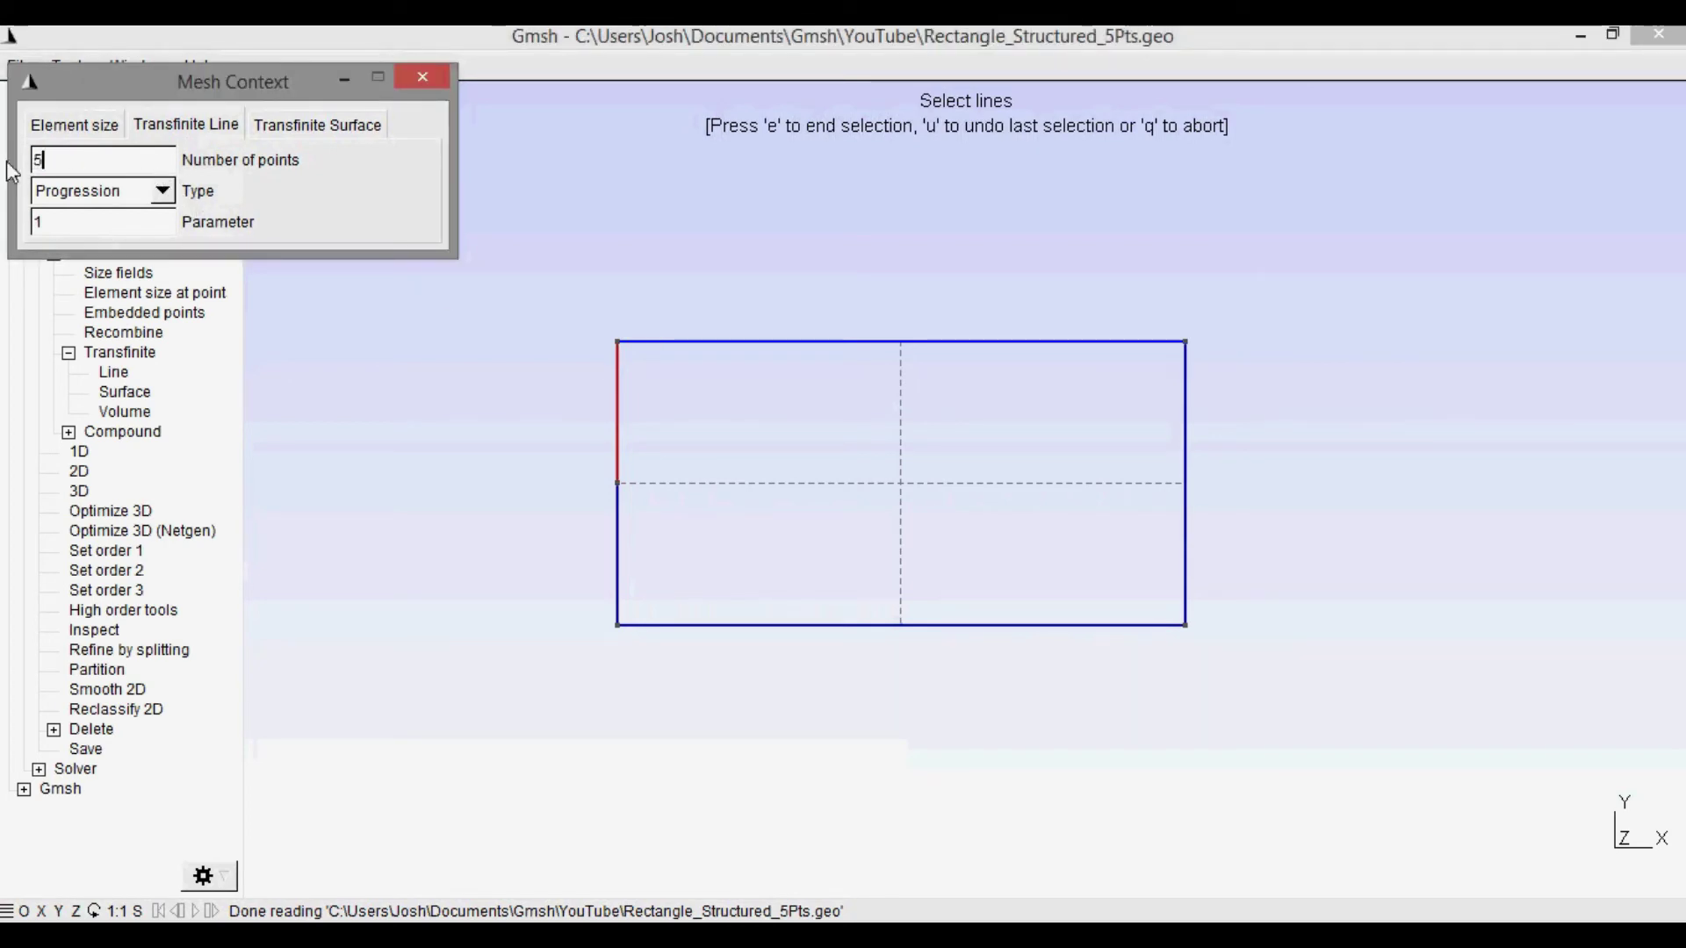
key("Tab")
left_click(454, 434)
key("u")
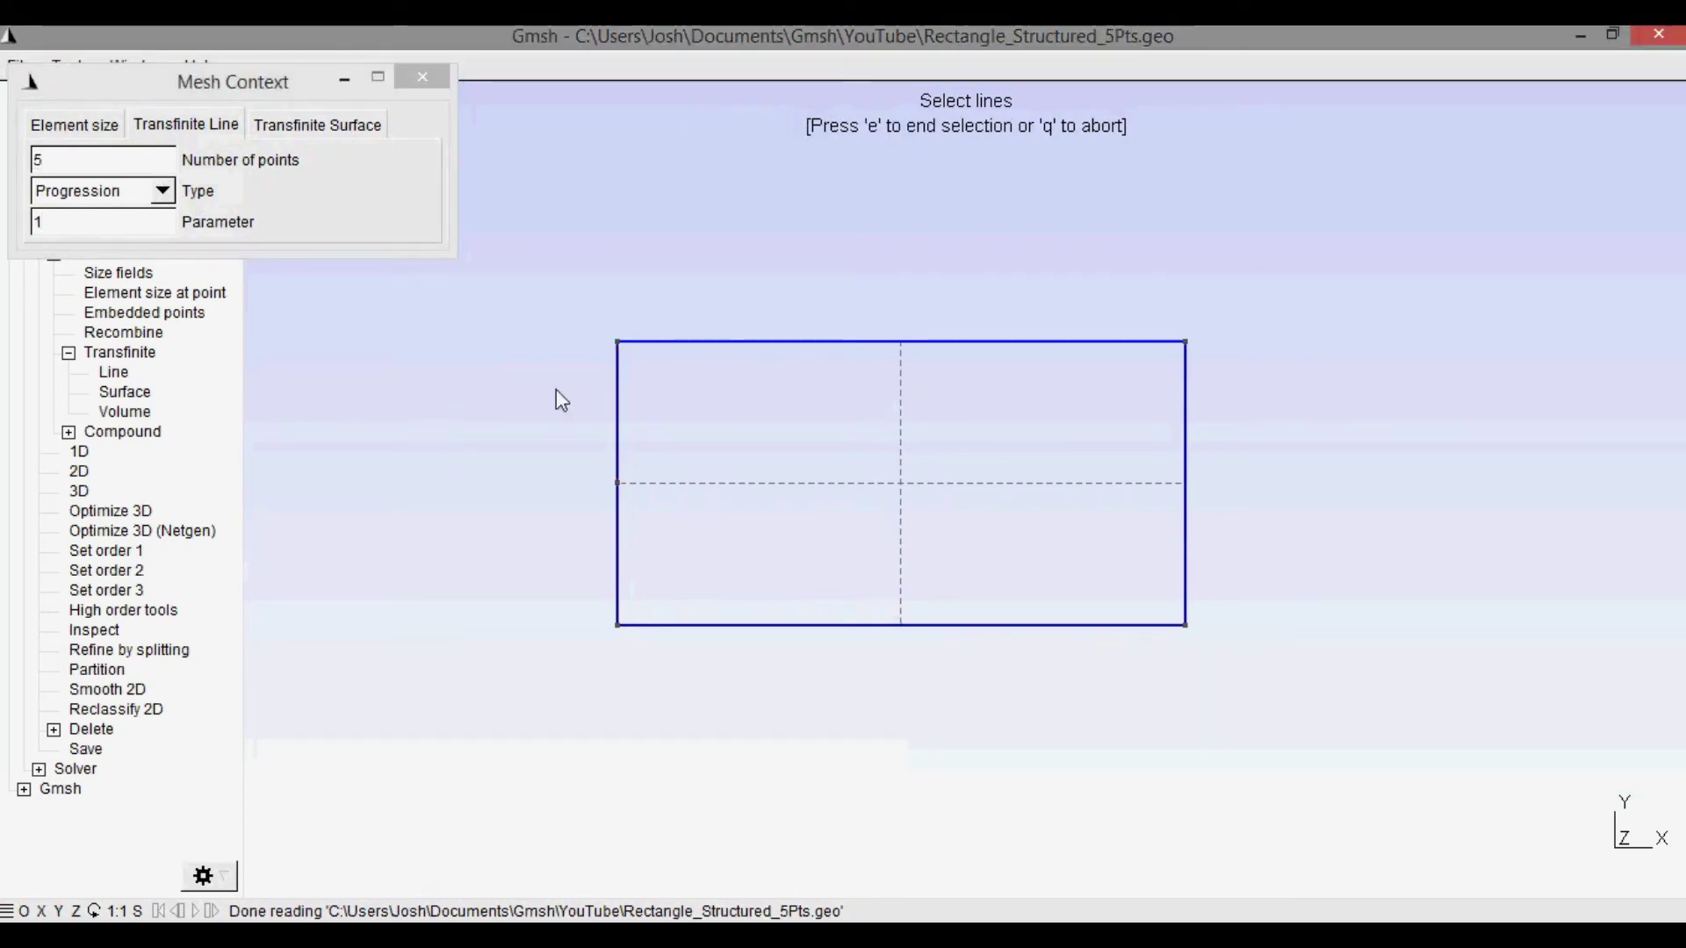
Define the lower segment of the rectangle's left side as a transfinite line with 10 points
left_click(617, 556)
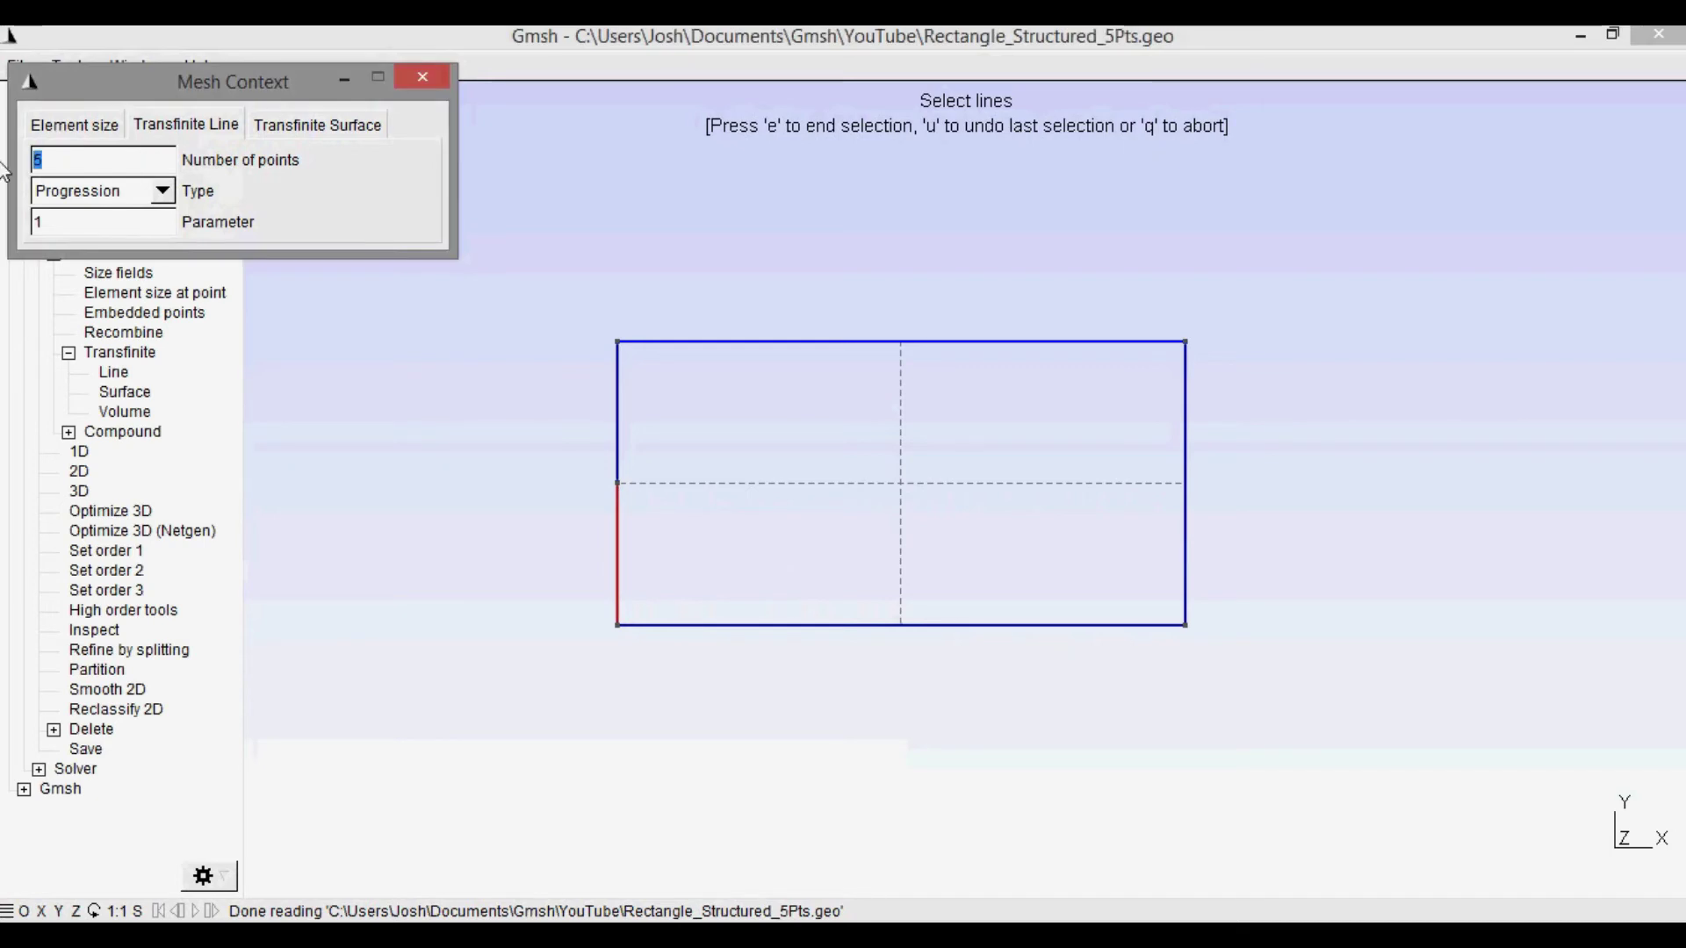
type("10")
left_click(397, 366)
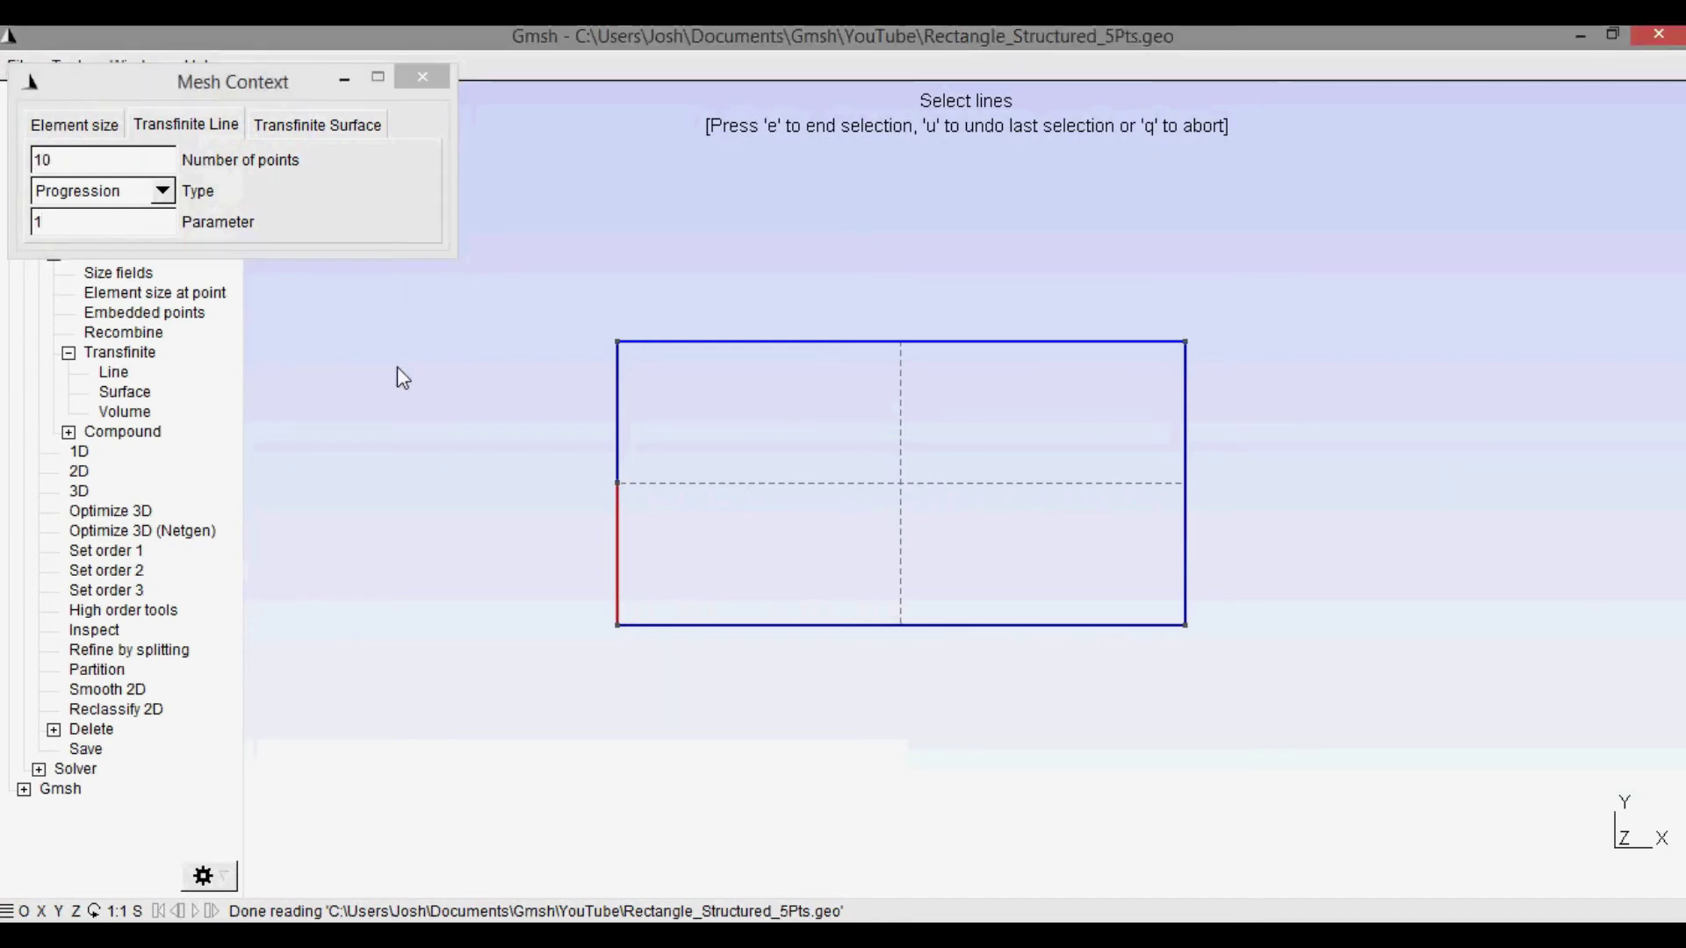
key("u")
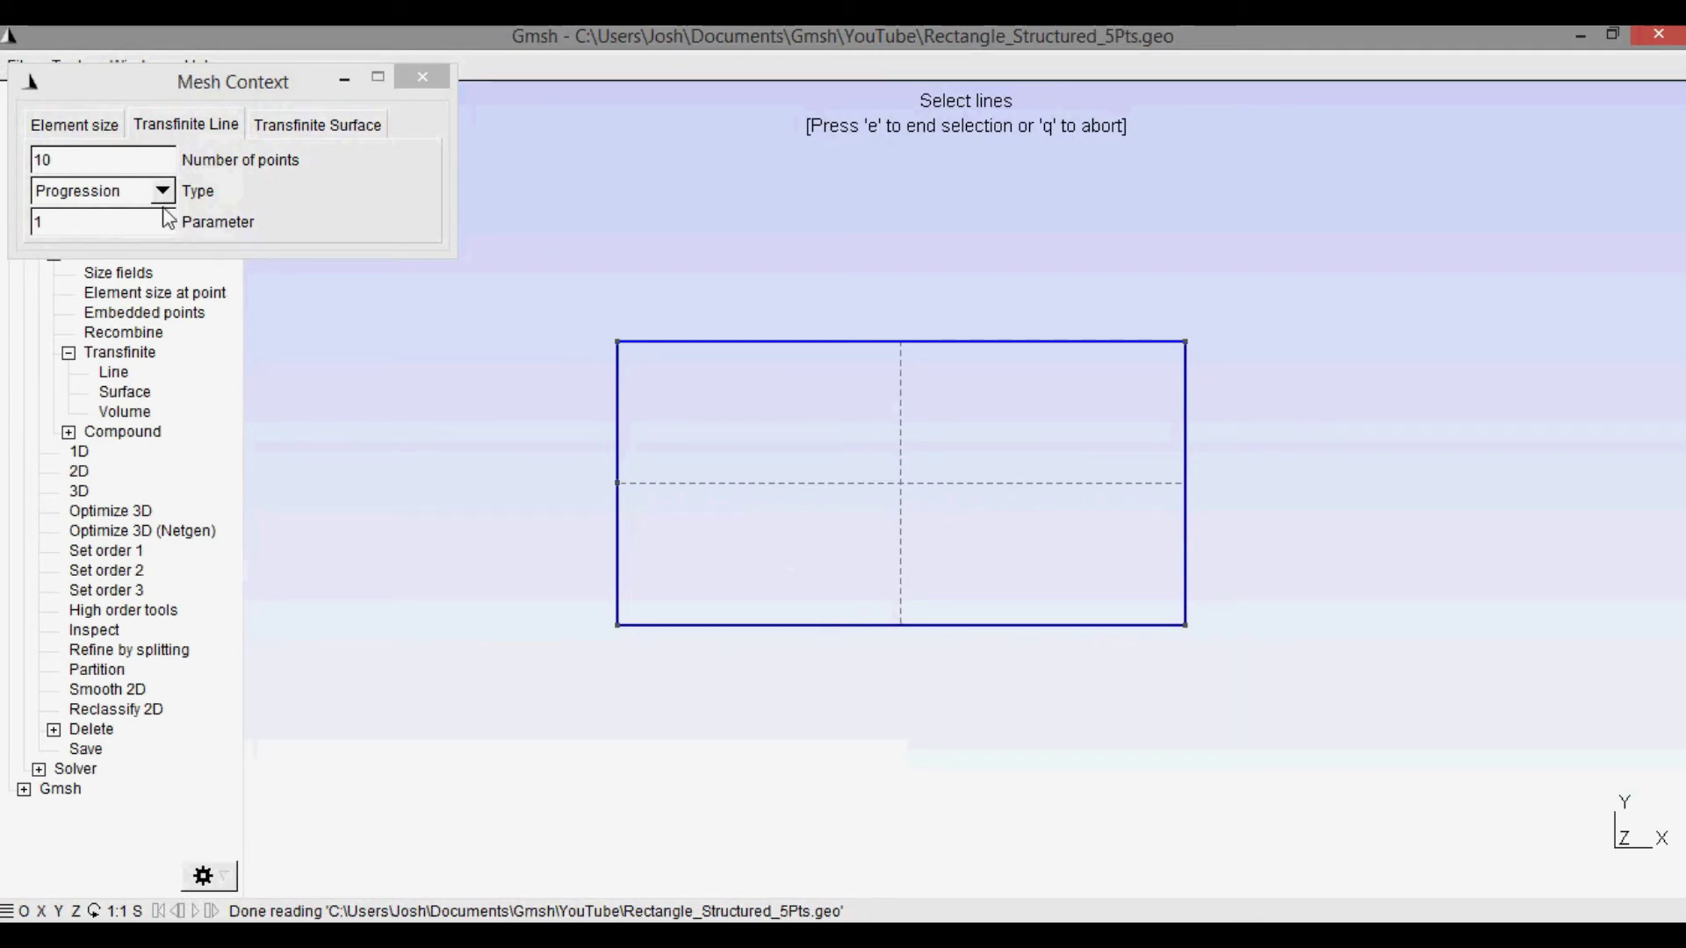
Define the rectangle's right edge as a transfinite line with 14 points and finish defining transfinite lines
left_click_drag(130, 164, 33, 160)
type("14")
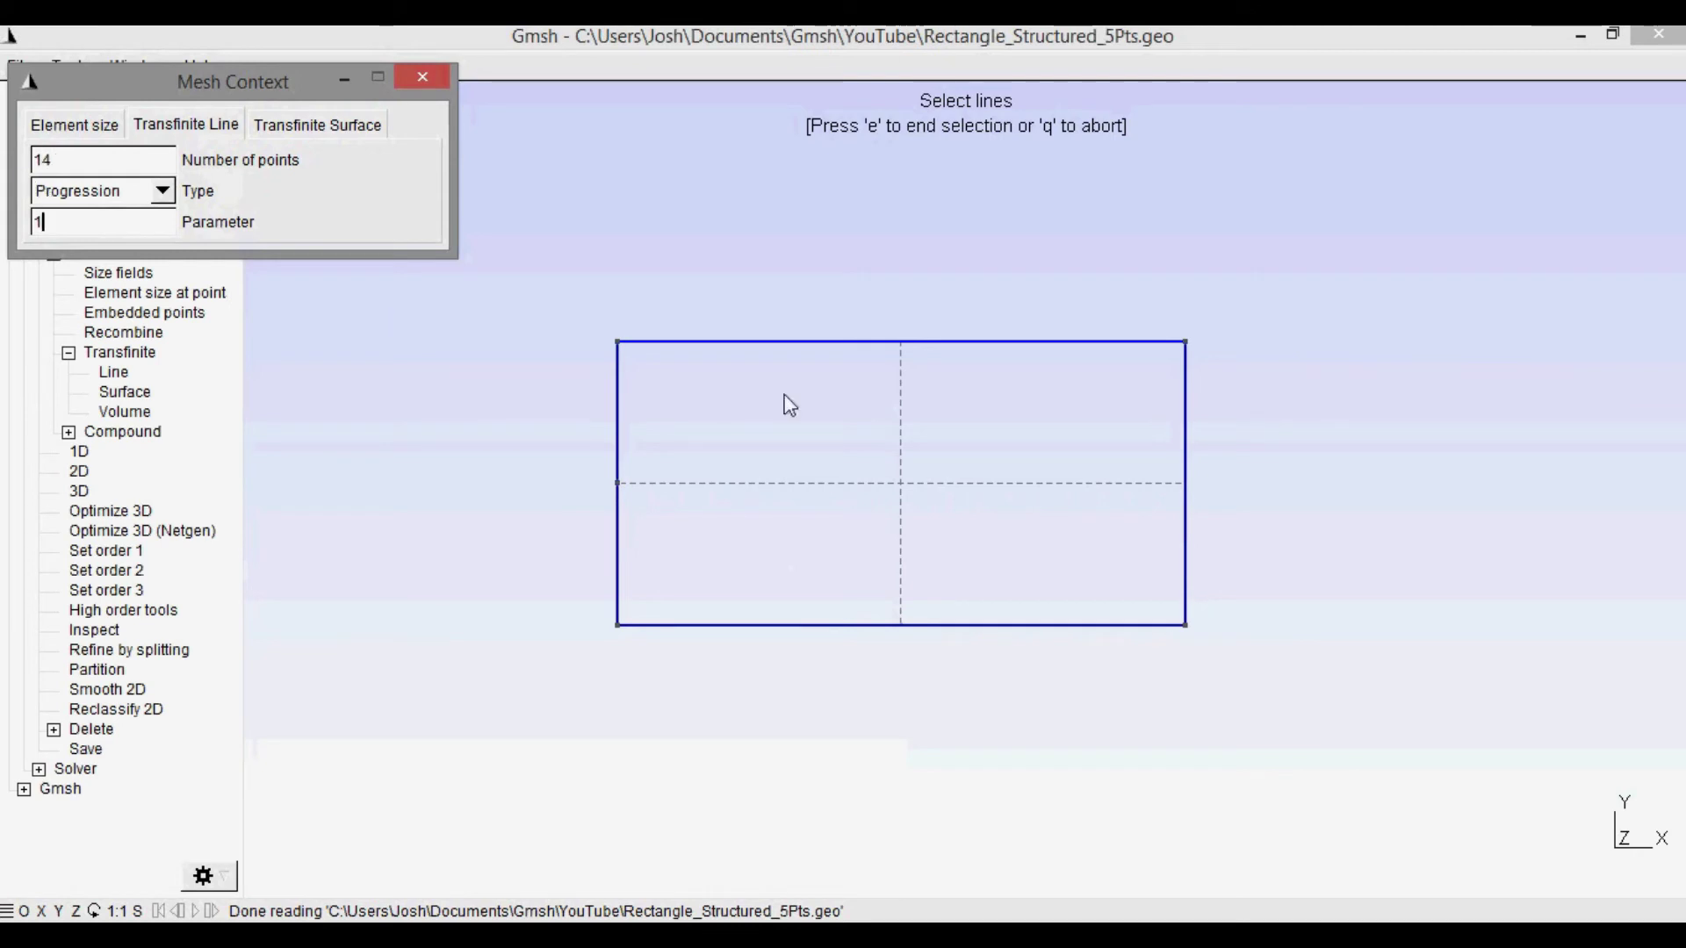
left_click(1185, 418)
key("e")
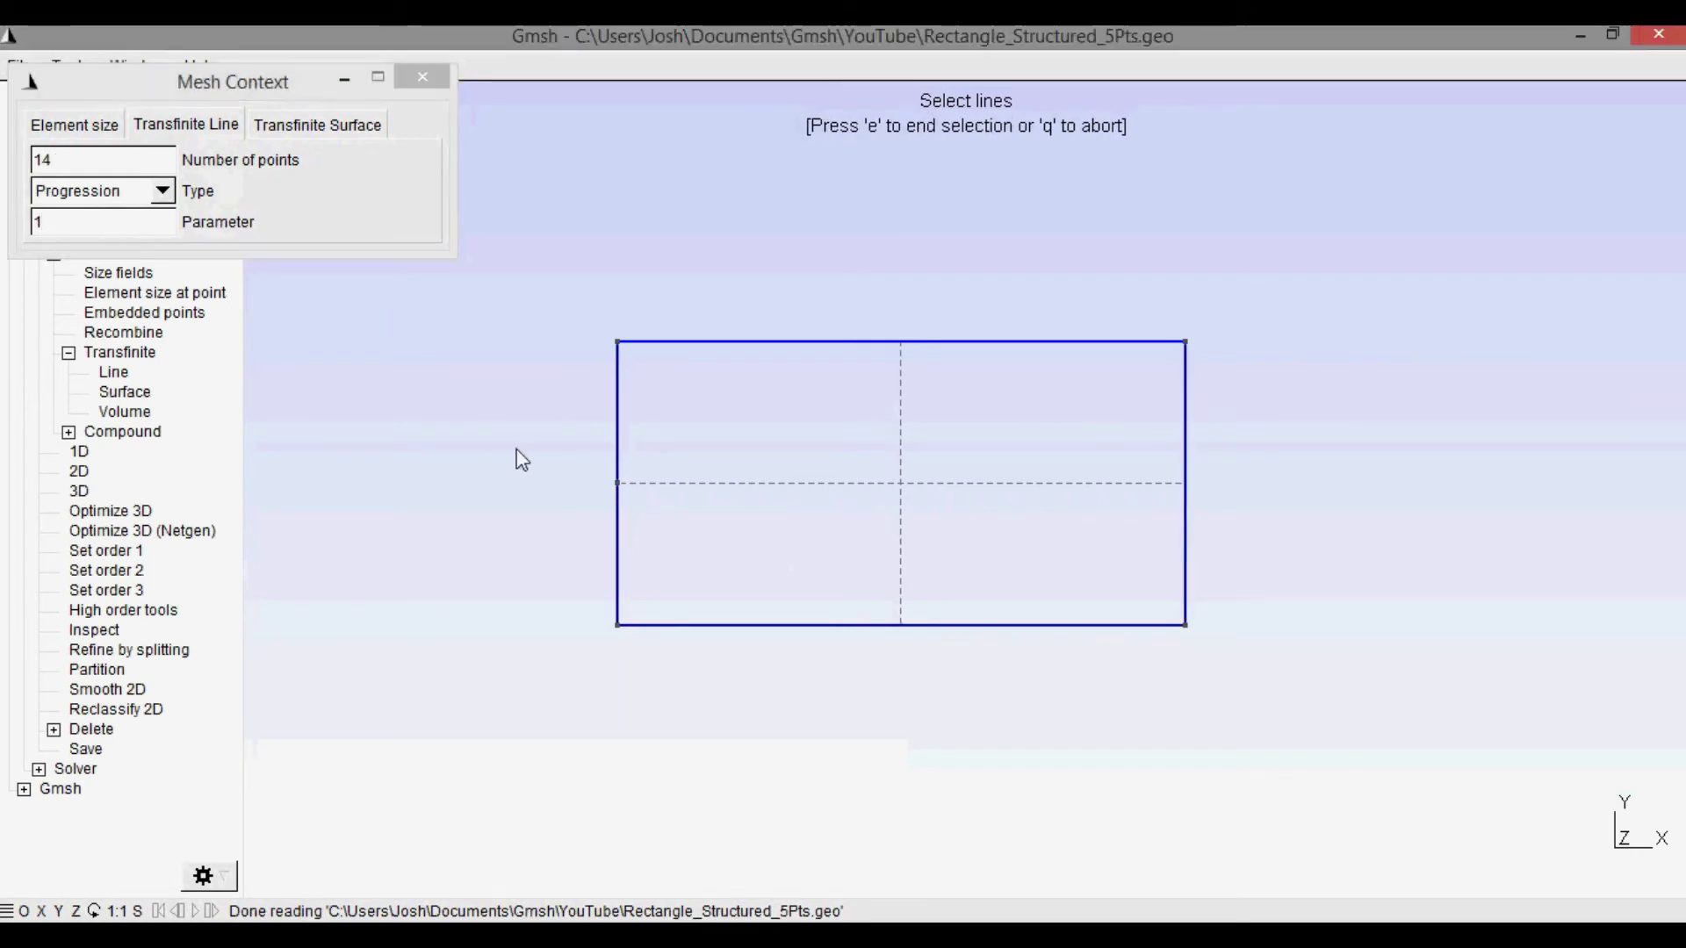
left_click(423, 79)
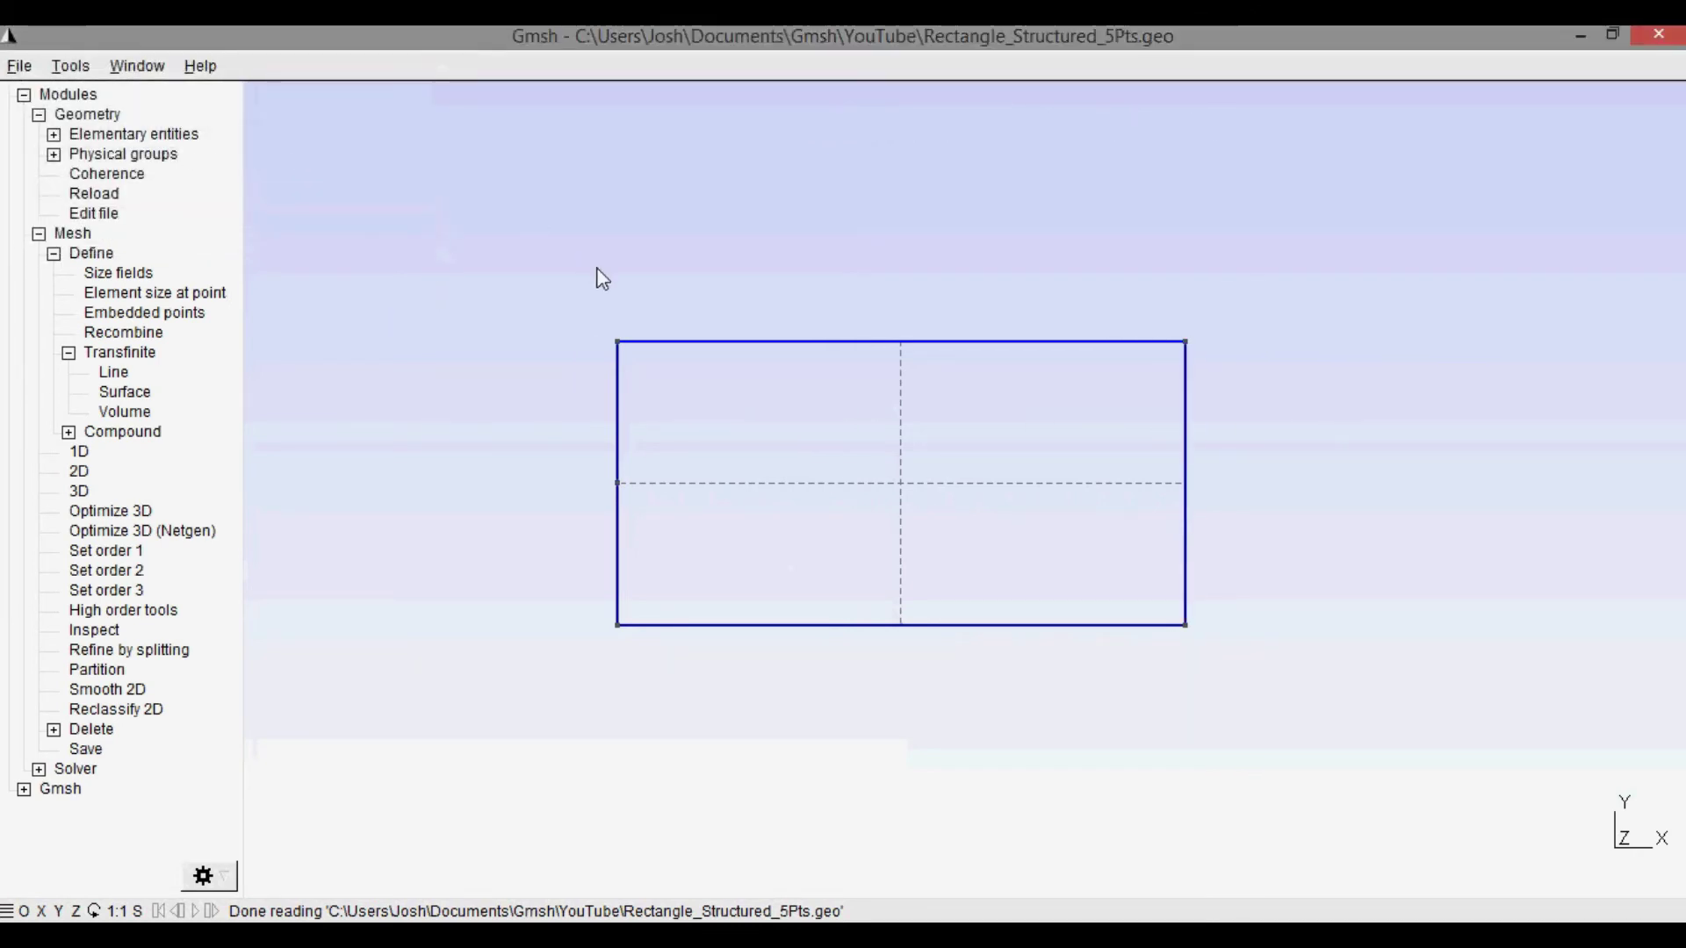
Recombine the surface into quadrilaterals and generate the 2D mesh with the new edge divisions
left_click(128, 332)
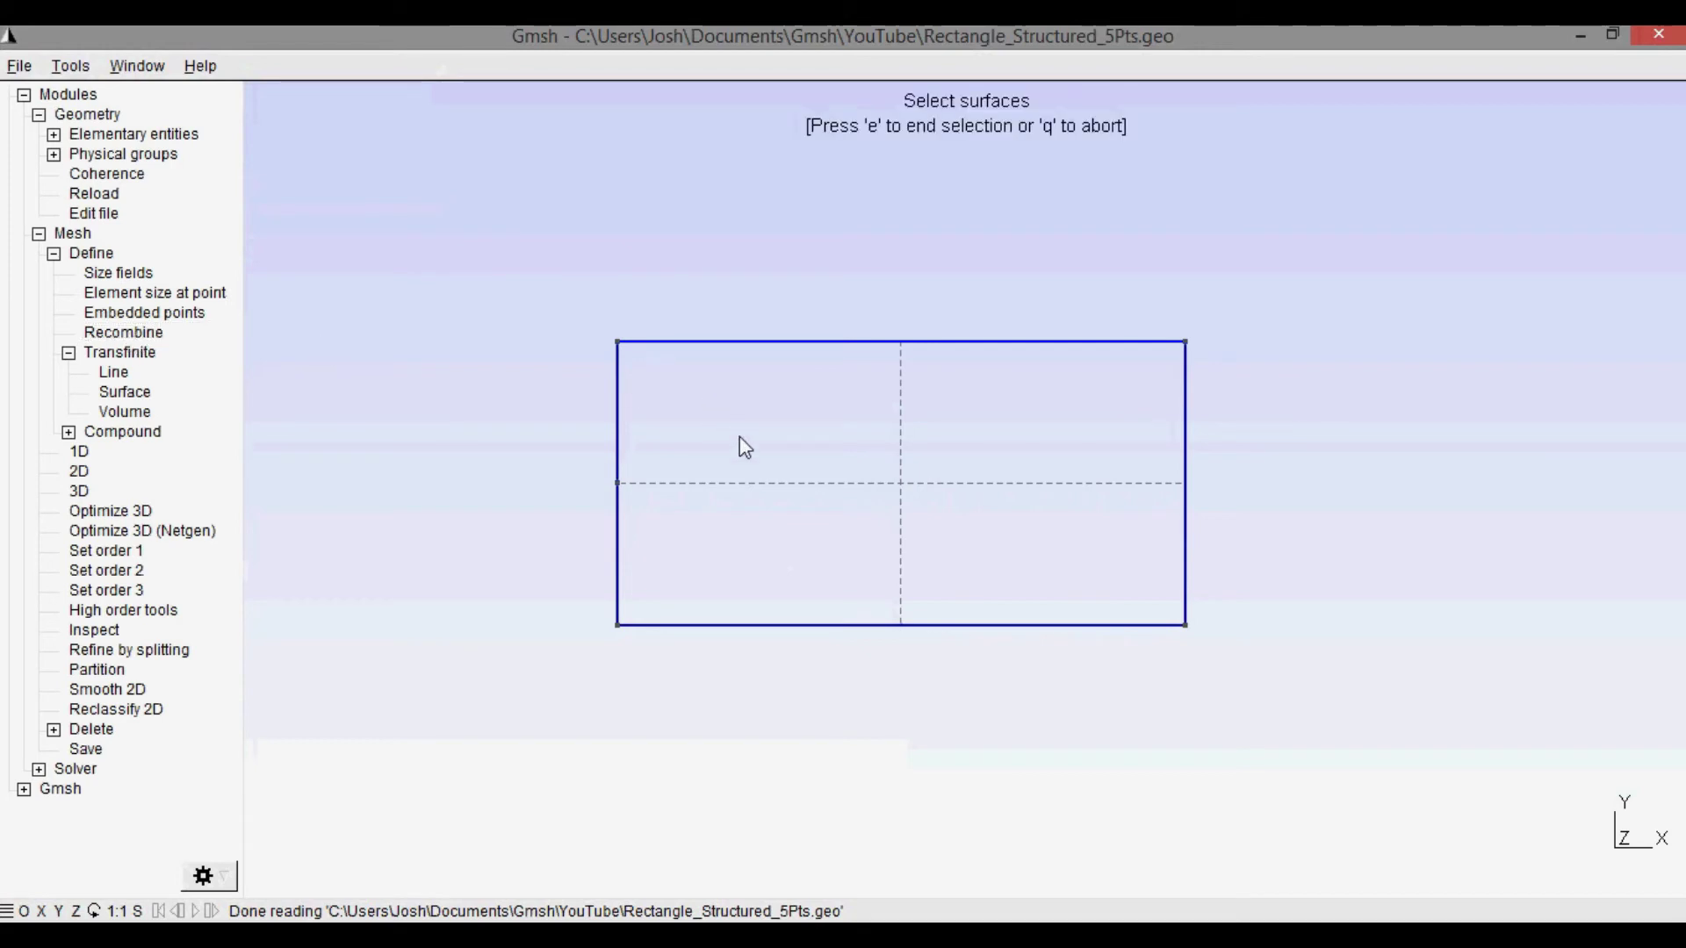
left_click(665, 466)
key("e")
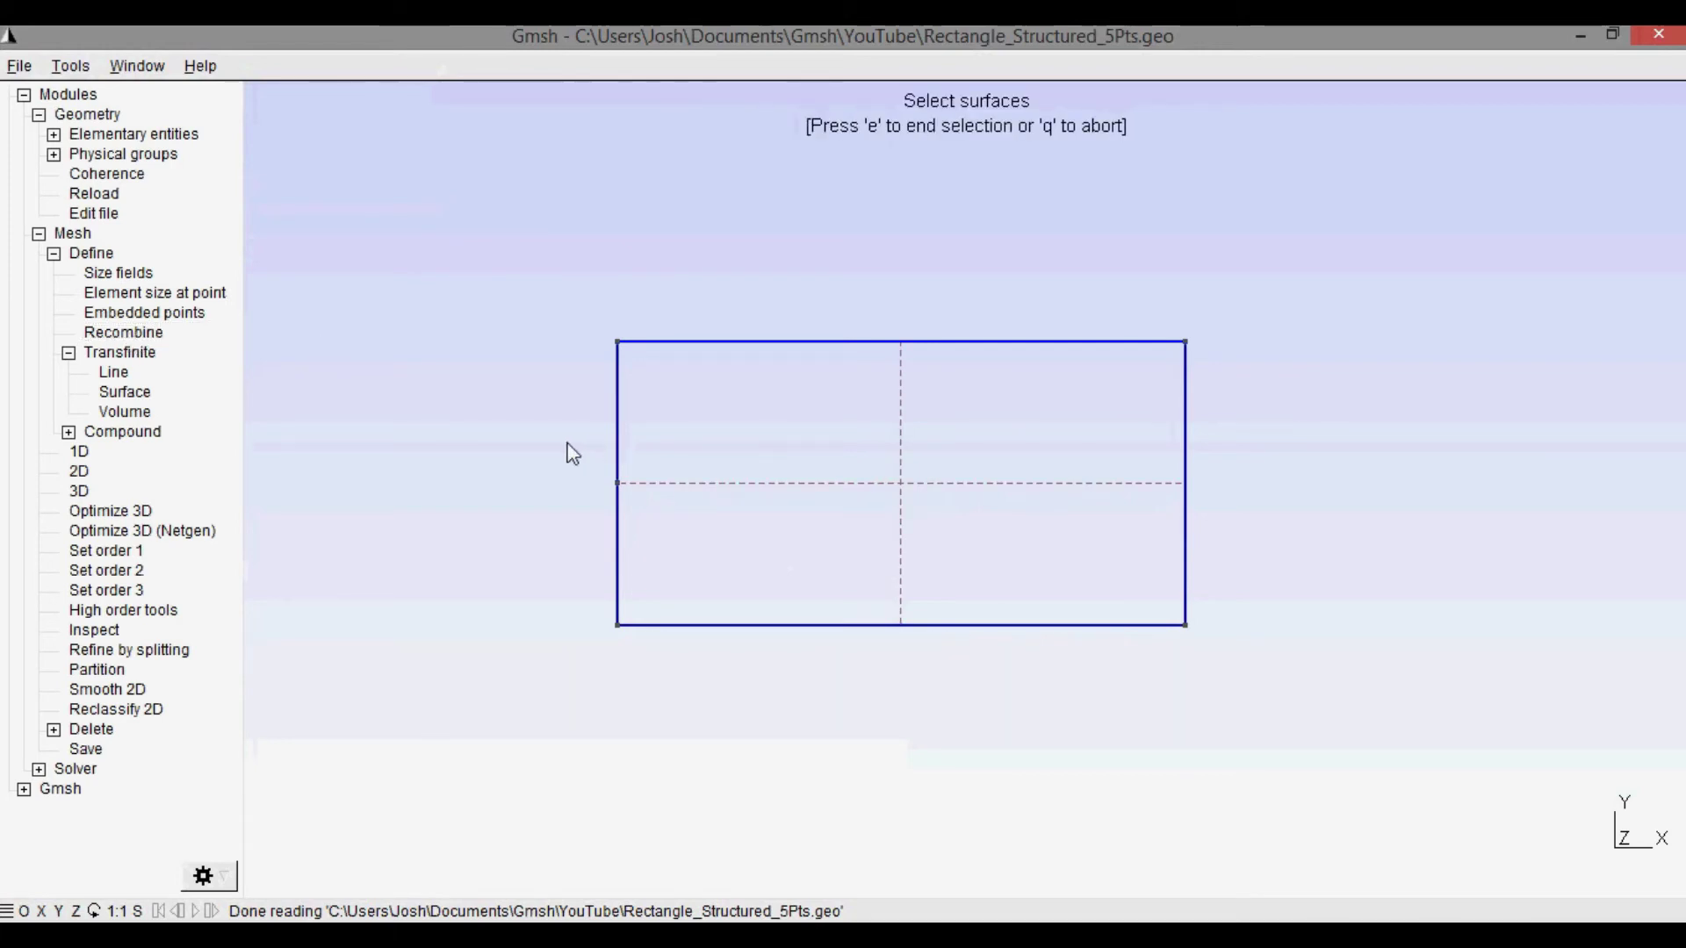
key("q")
left_click(80, 473)
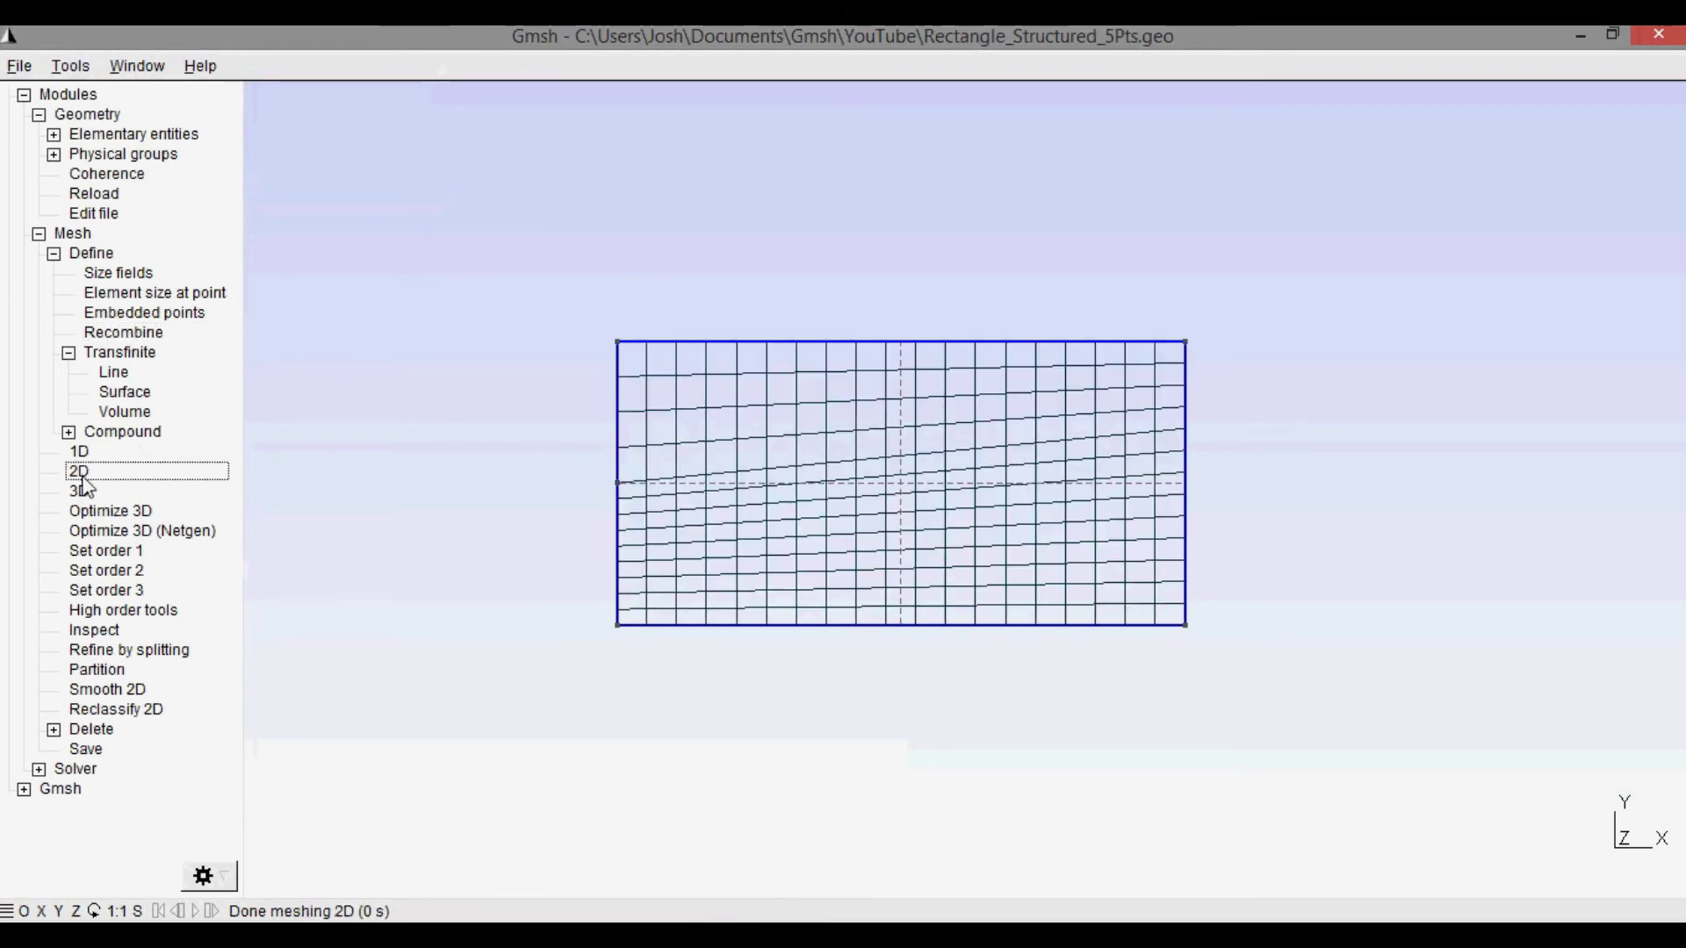
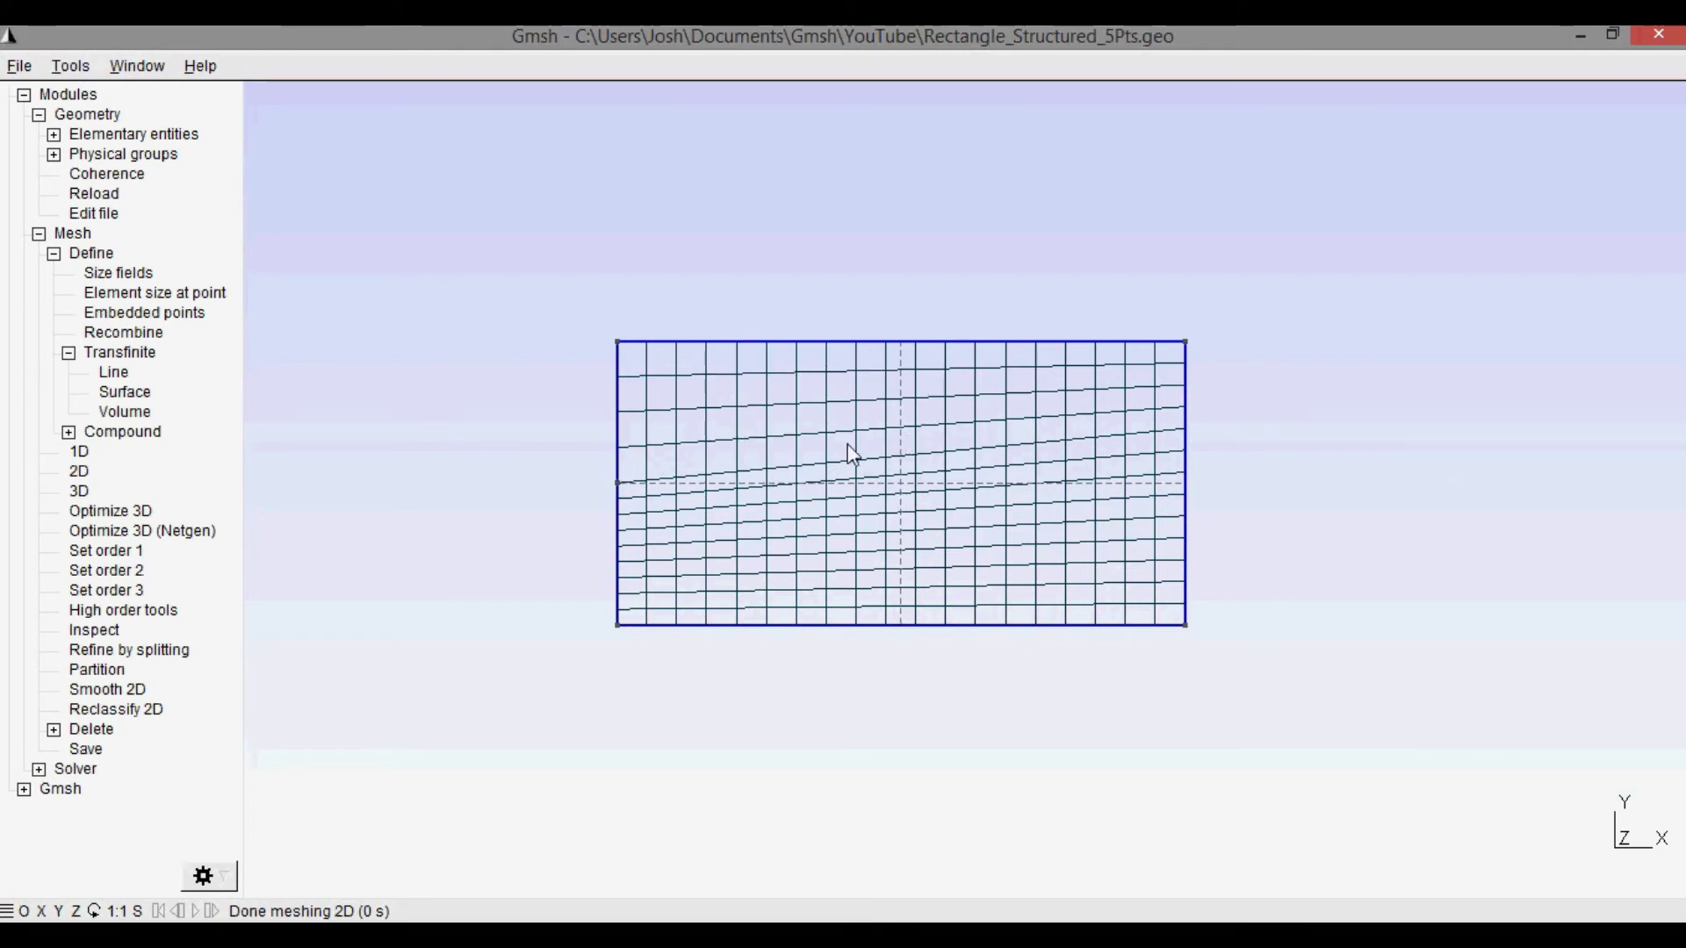
Reload the geometry to clear the generated mesh from the rectangle
mouse_move(631, 485)
mouse_move(1077, 485)
key("0")
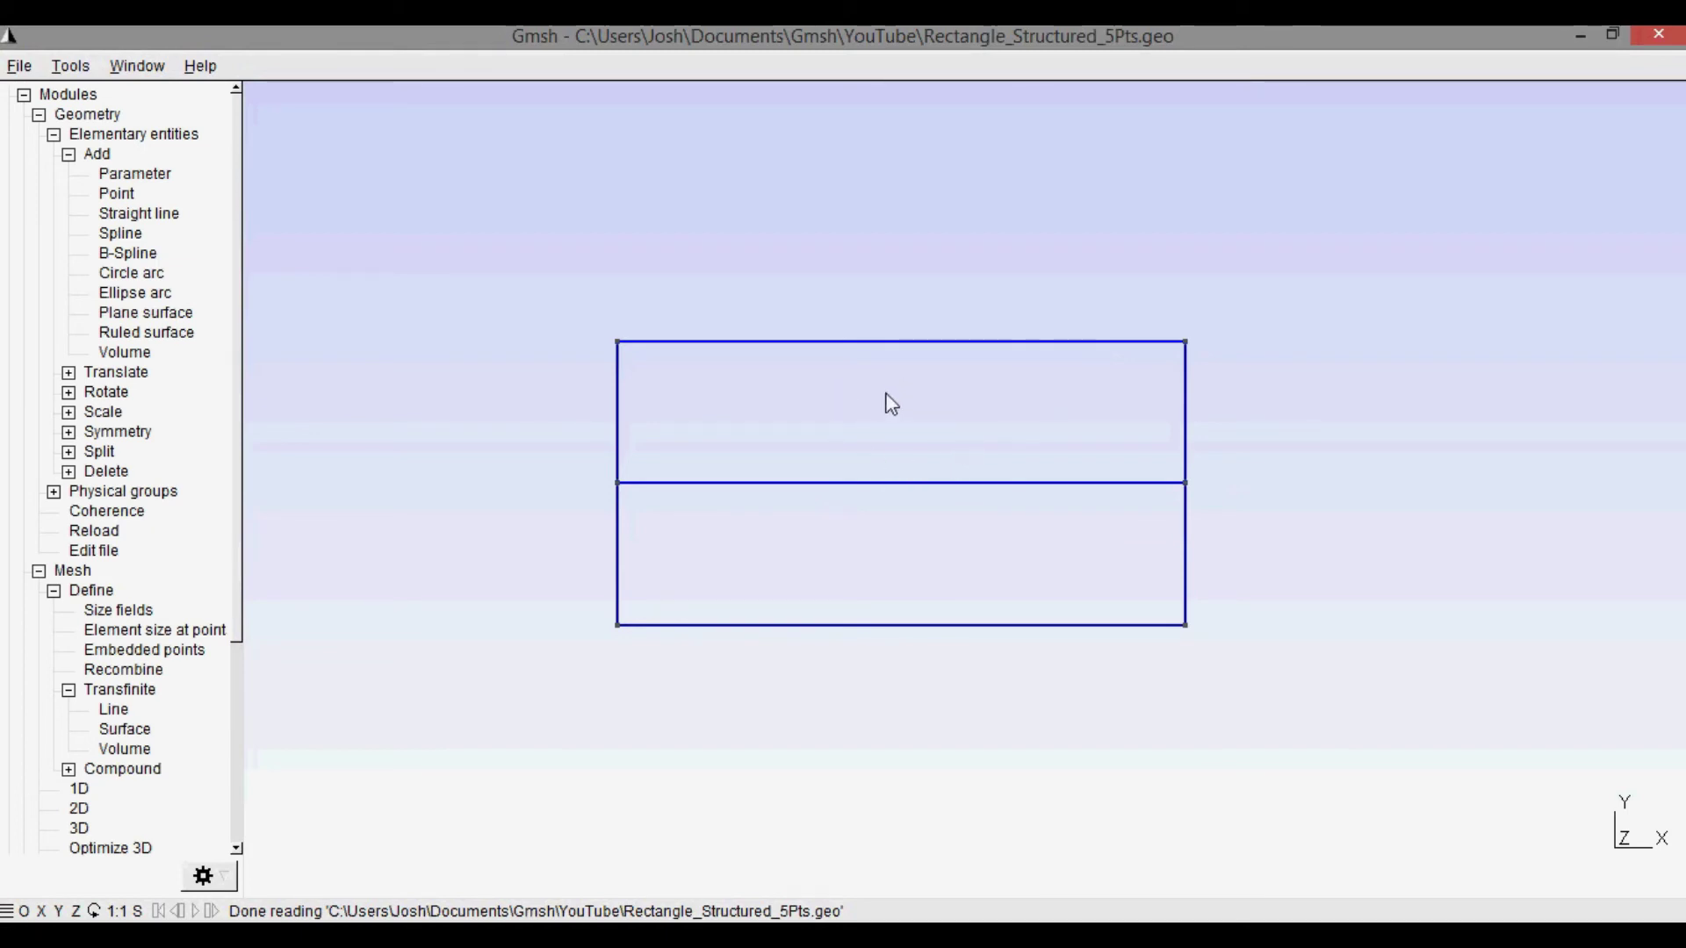
Create a plane surface without holes from the four lines bounding the rectangle's upper half
left_click(141, 314)
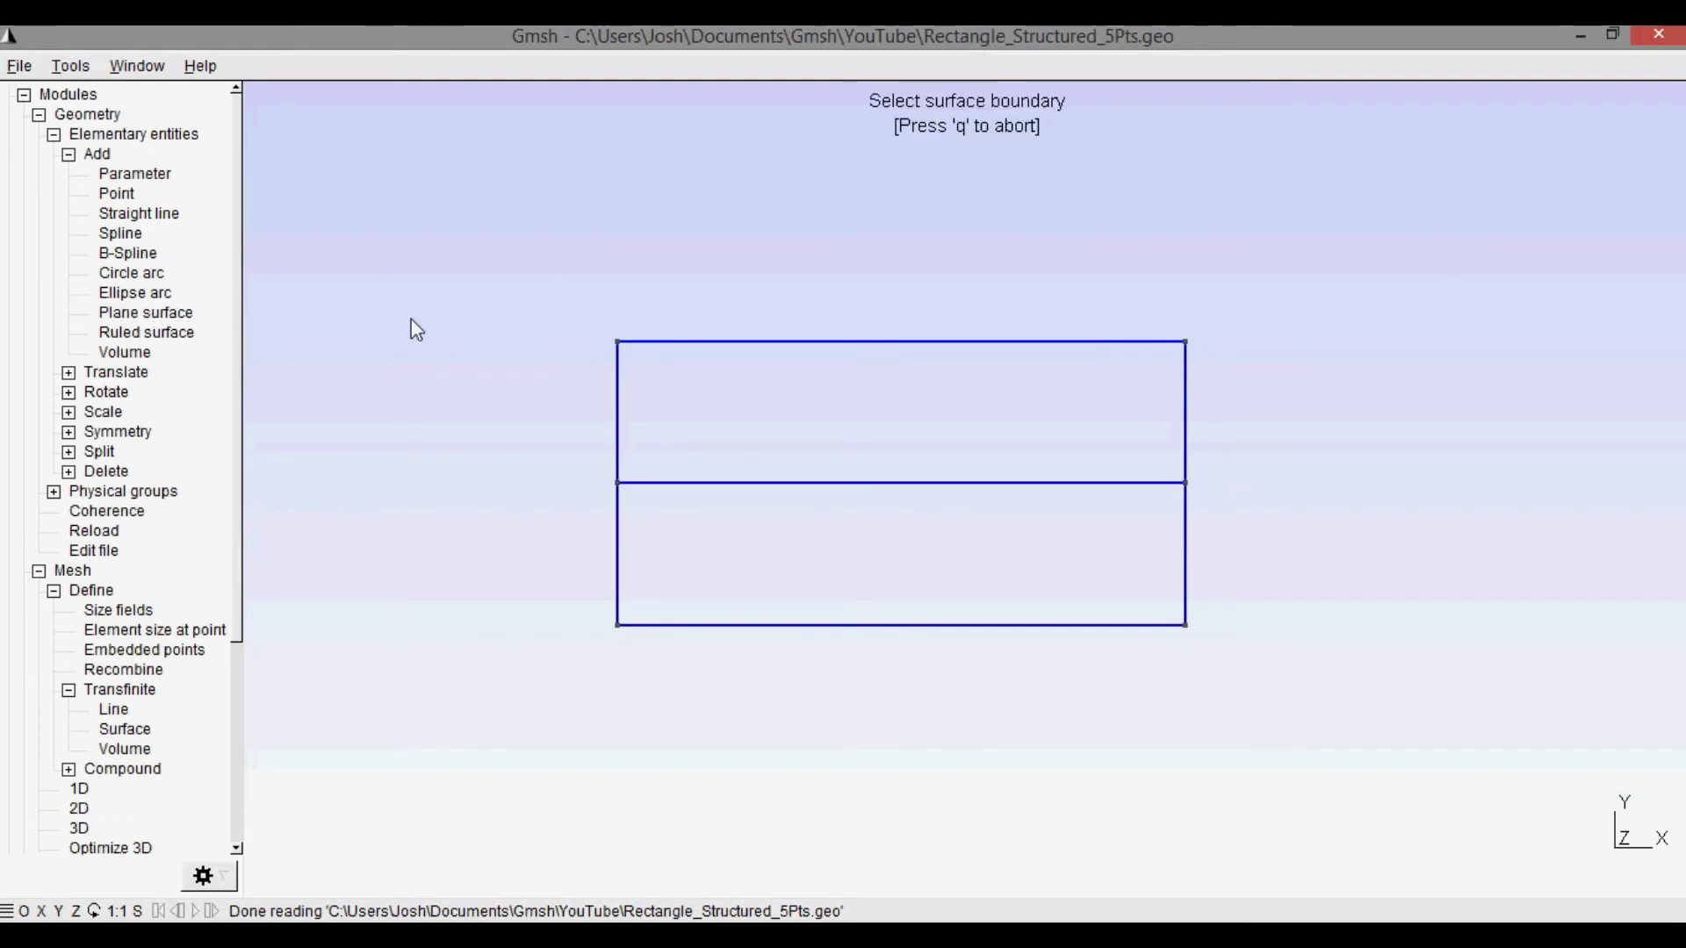
left_click(702, 341)
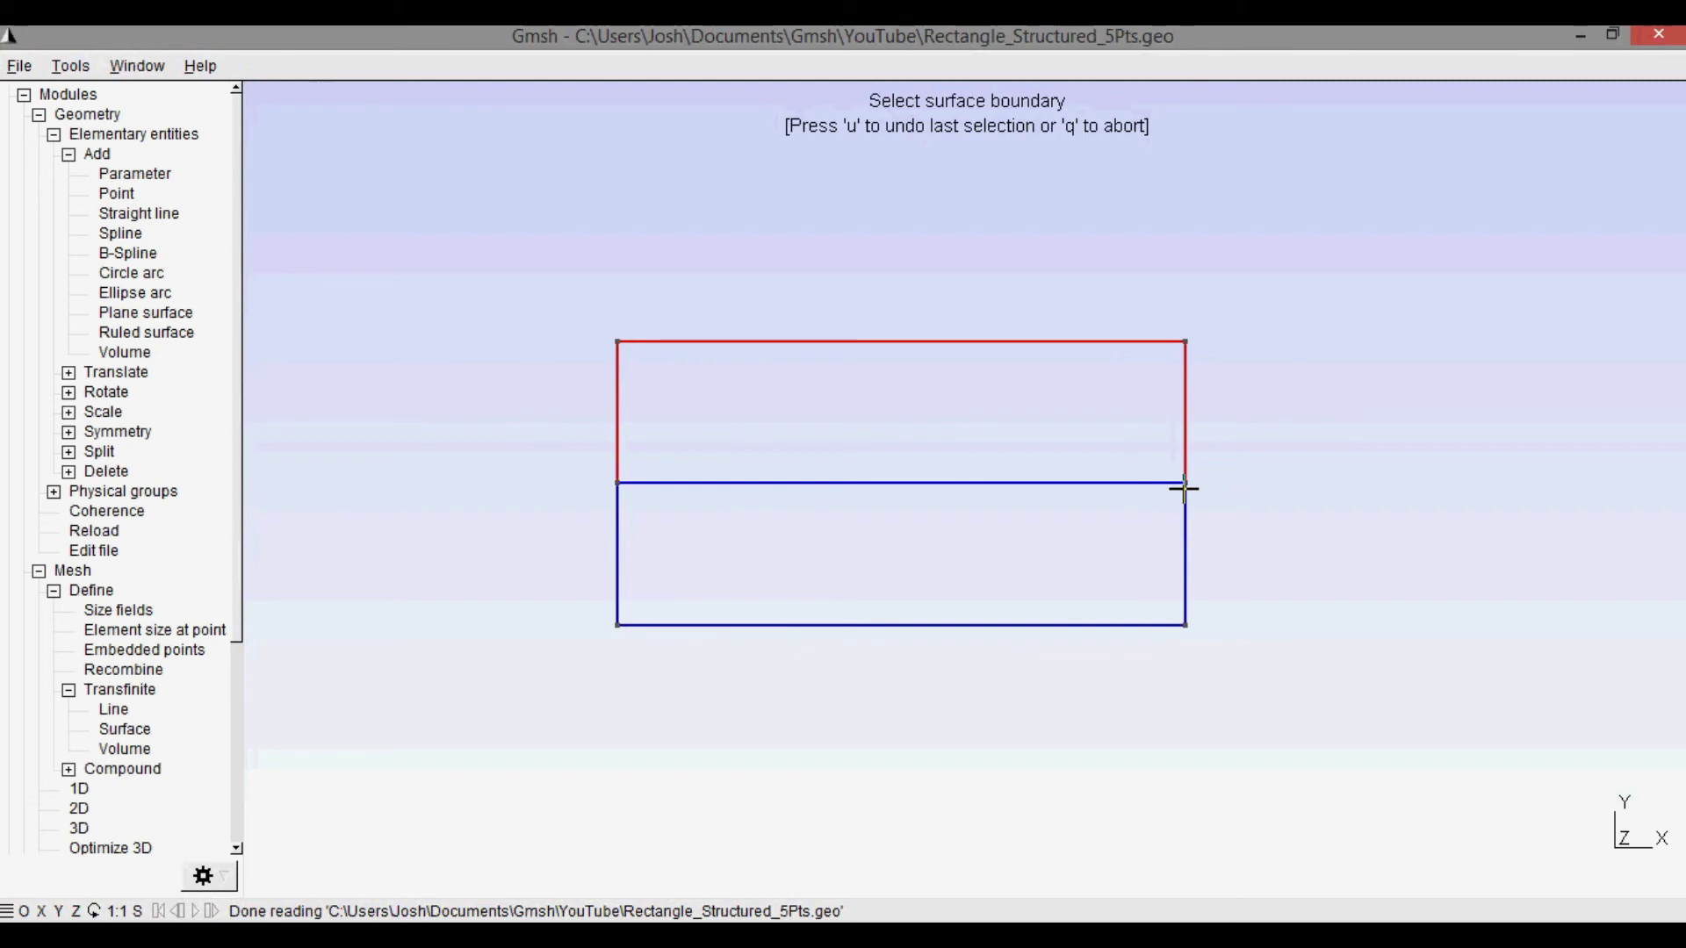
left_click(866, 483)
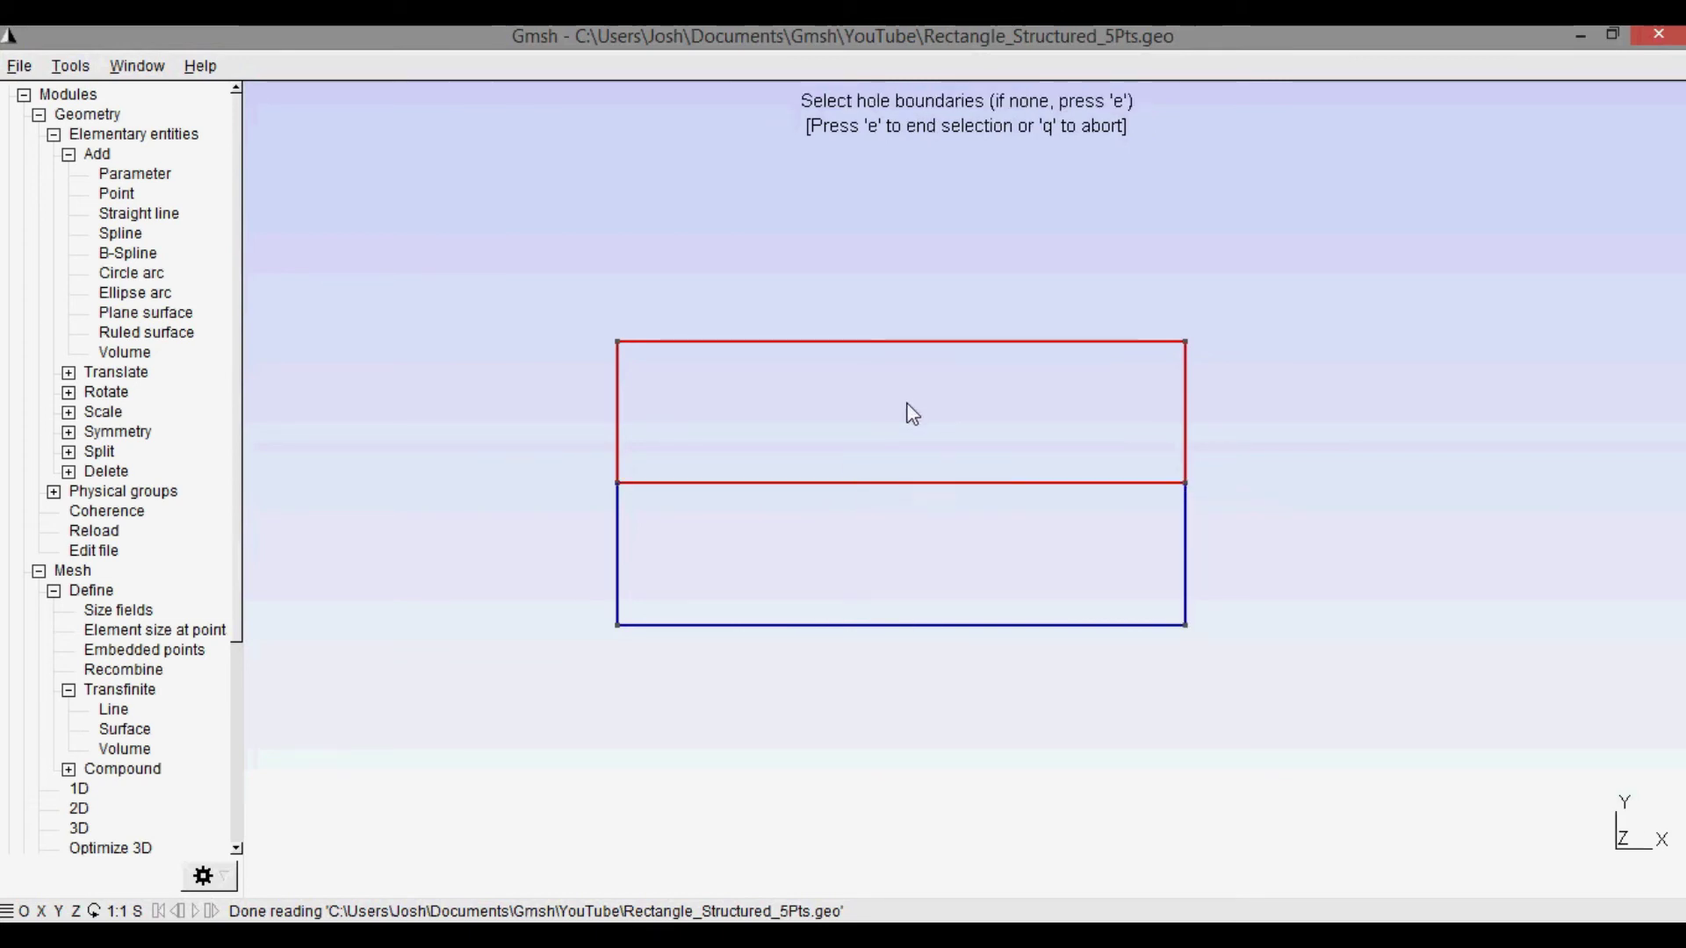
key("e")
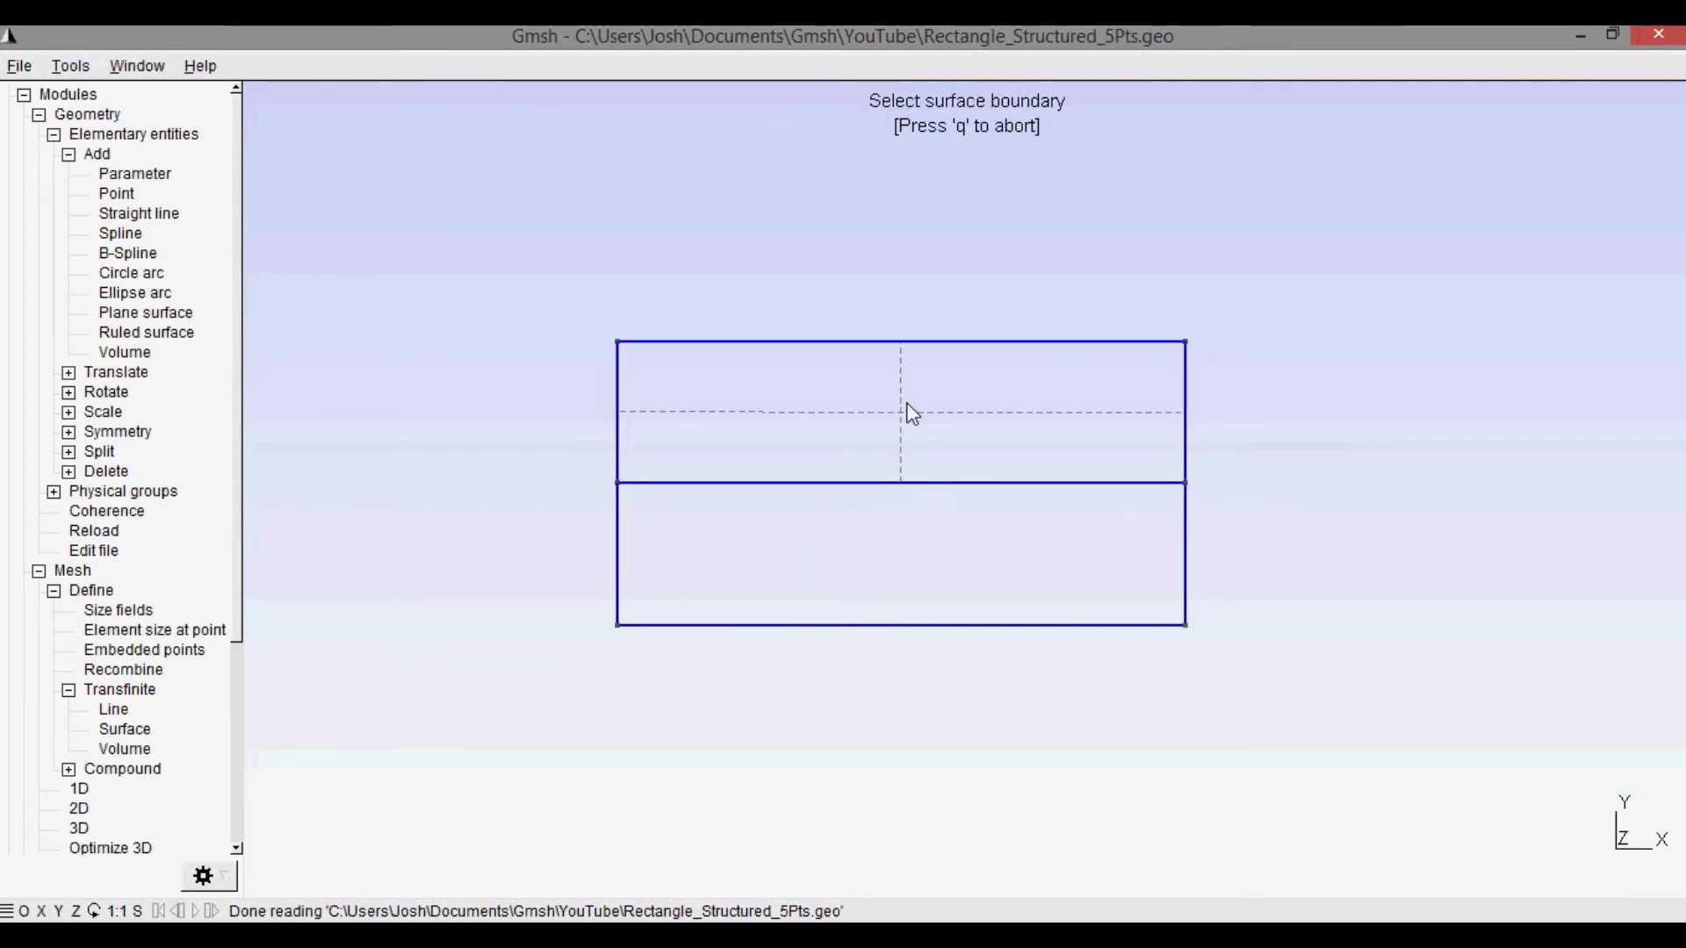
Create a plane surface without holes from the rectangle's lower-half boundary and finish adding surfaces
left_click(703, 625)
left_click(763, 483)
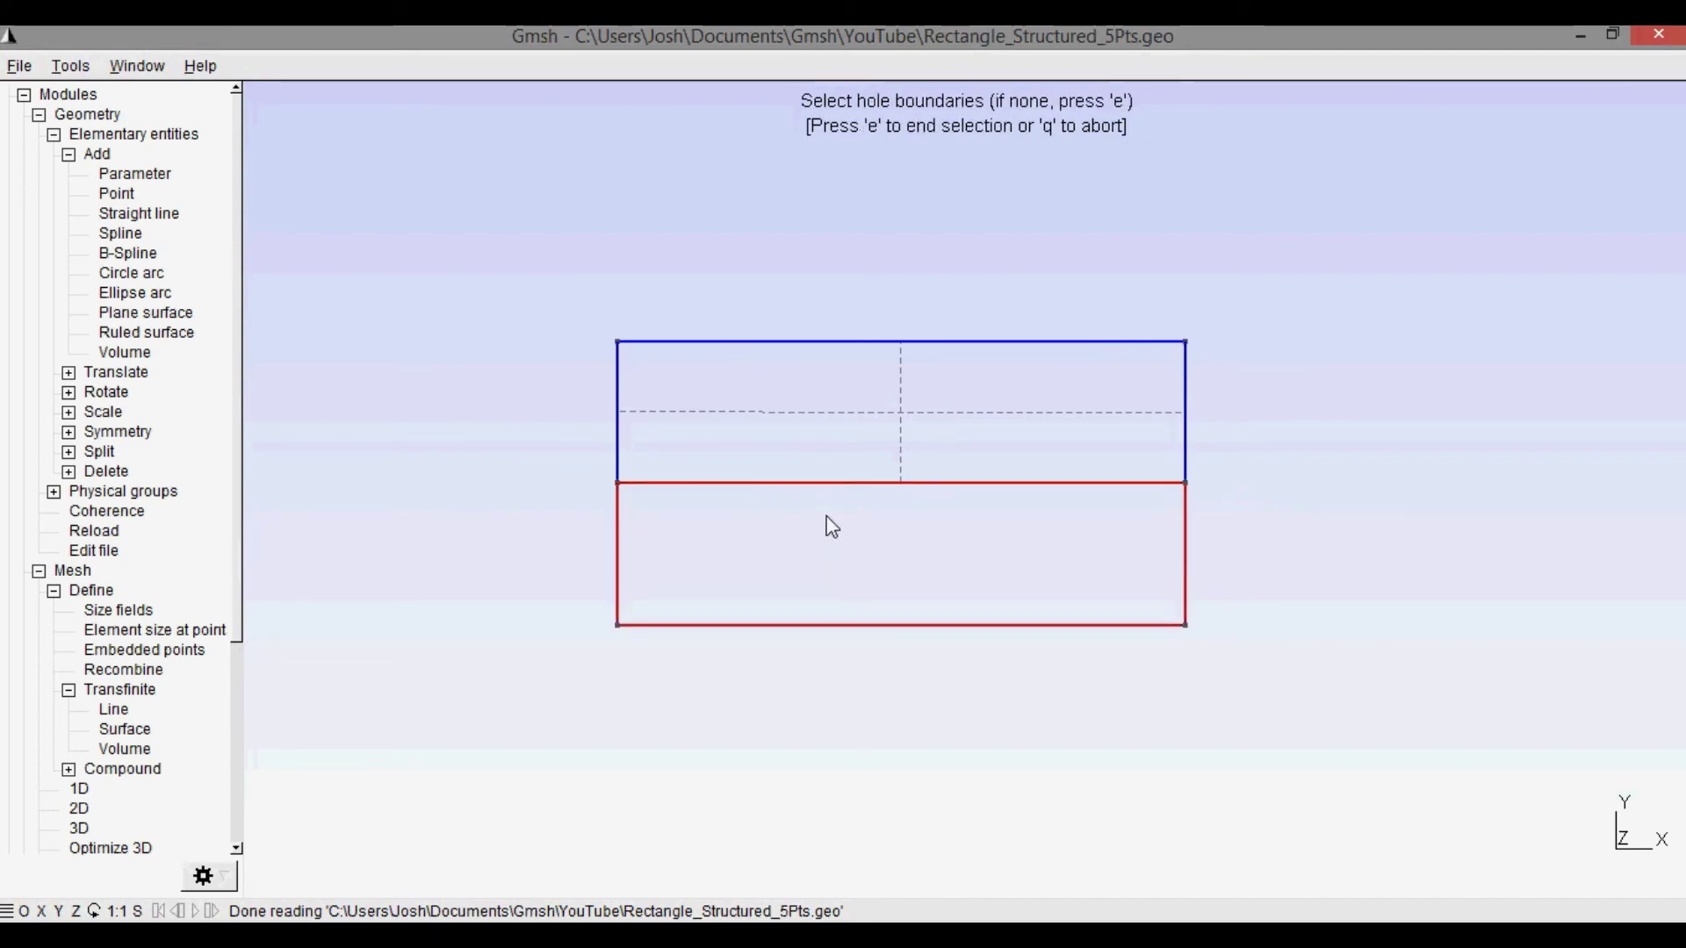
key("e")
key("q")
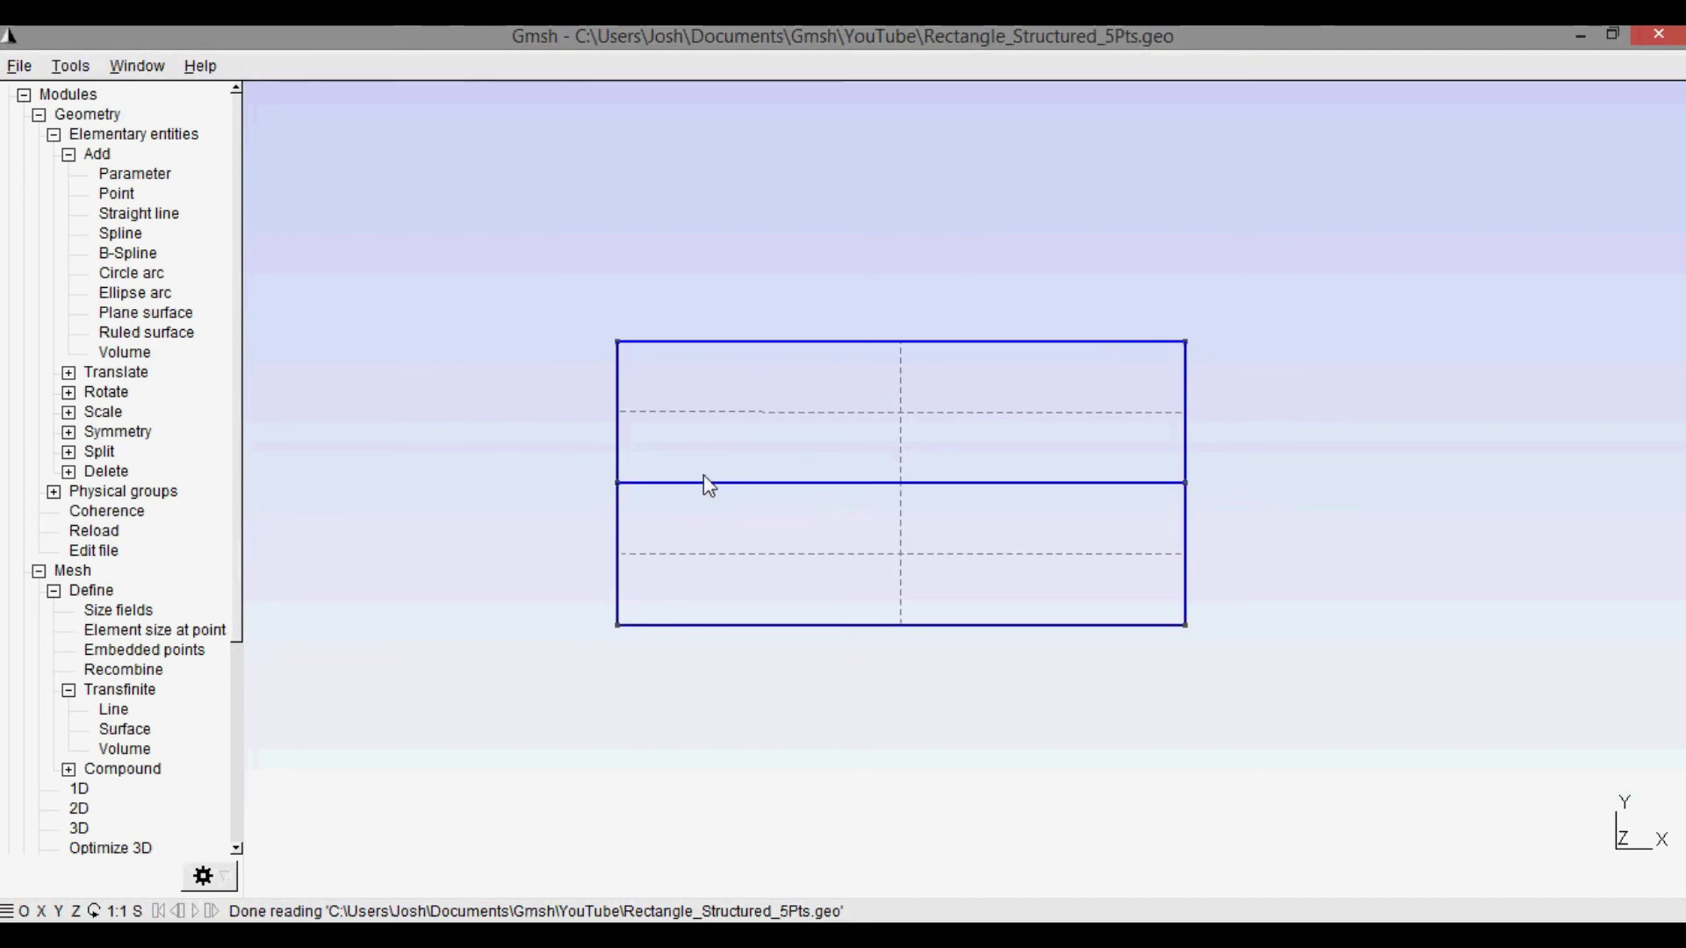
Add a physical line group named Top_Bottom containing the rectangle's top and bottom edges
left_click(54, 492)
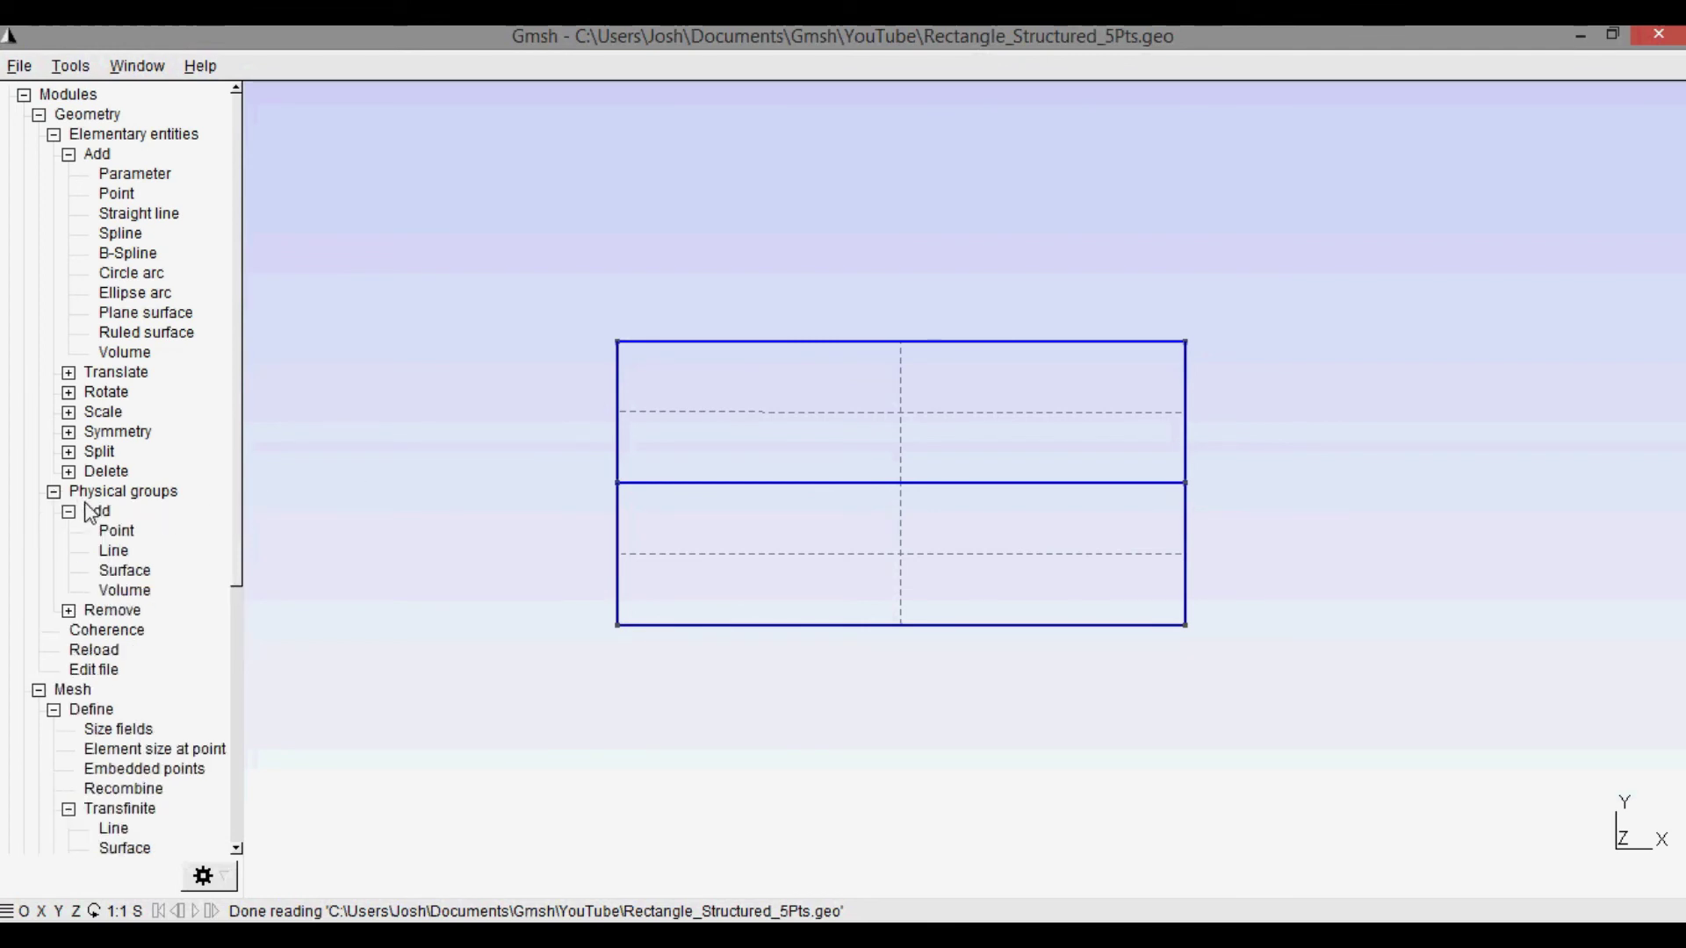
left_click(114, 551)
left_click(742, 342)
left_click(784, 627)
left_click(456, 192)
key("BackSpace")
key("BackSpace")
key("BackSpace")
key("BackSpace")
key("BackSpace")
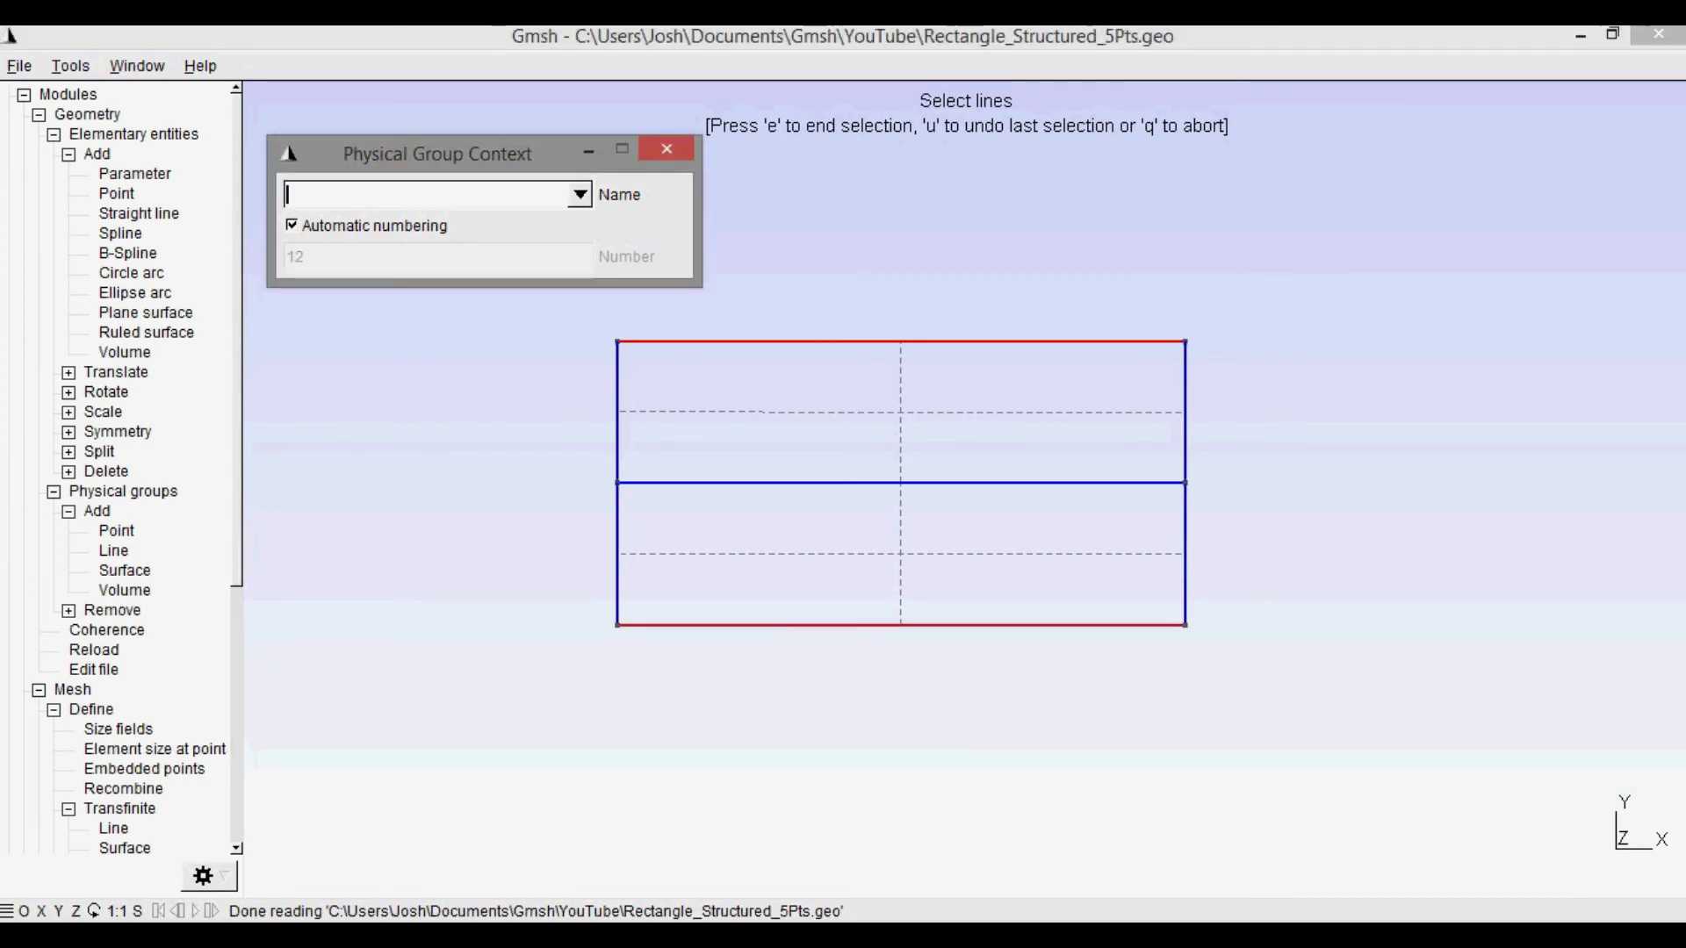
type("Top")
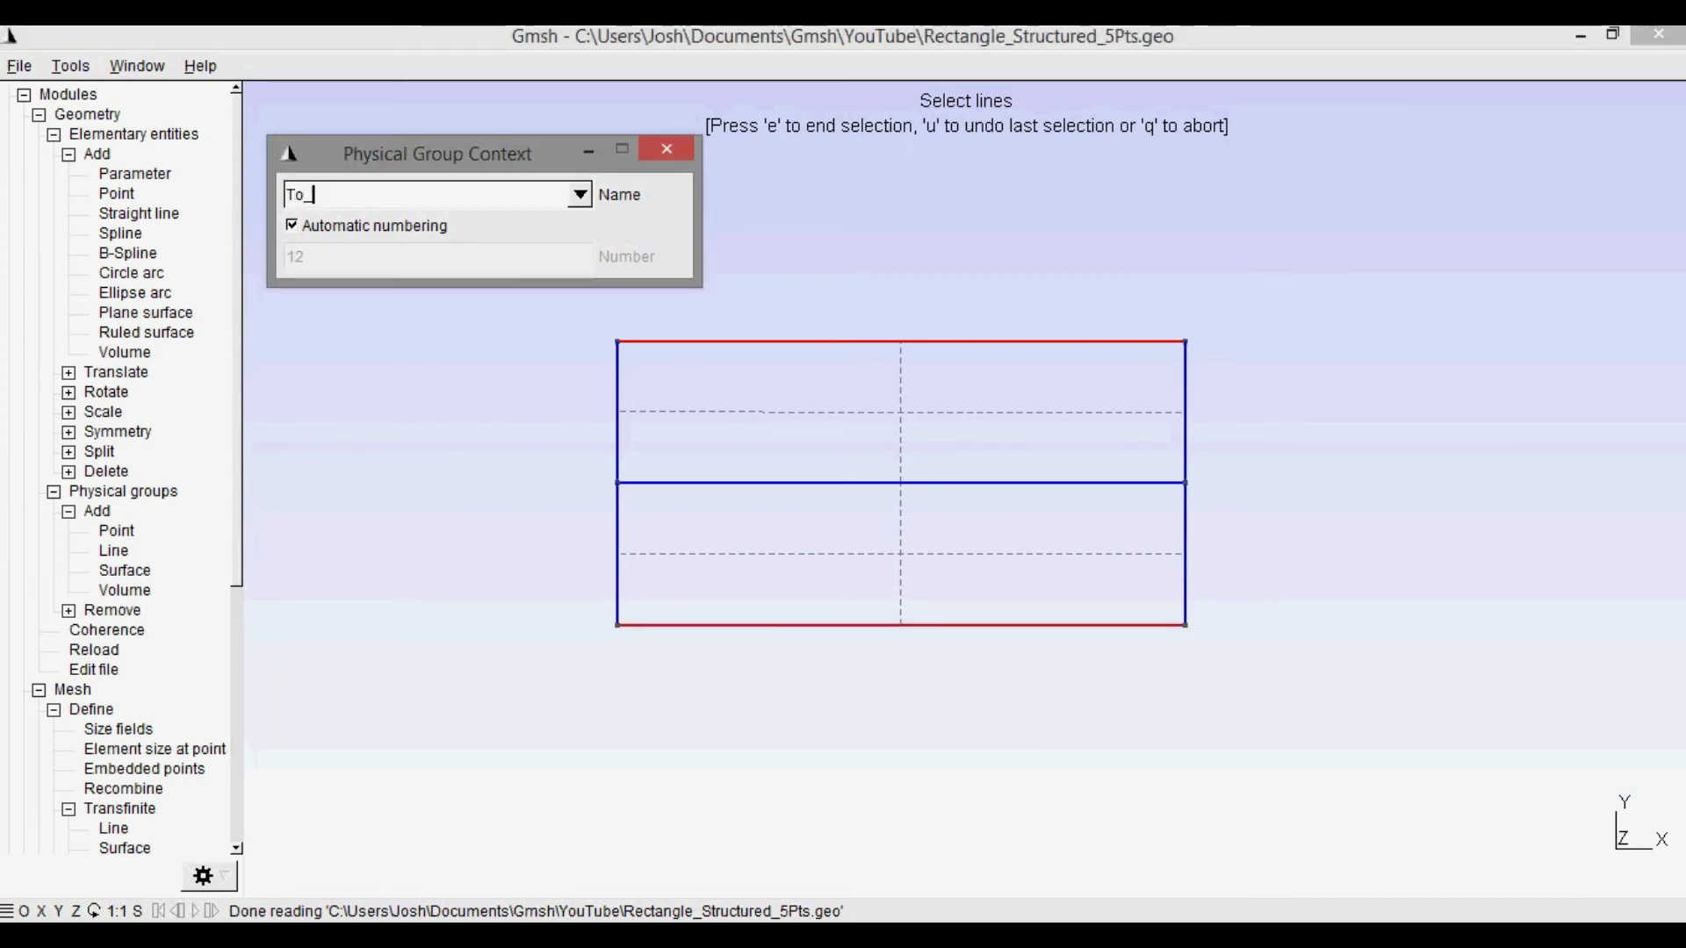
type("_Bottom")
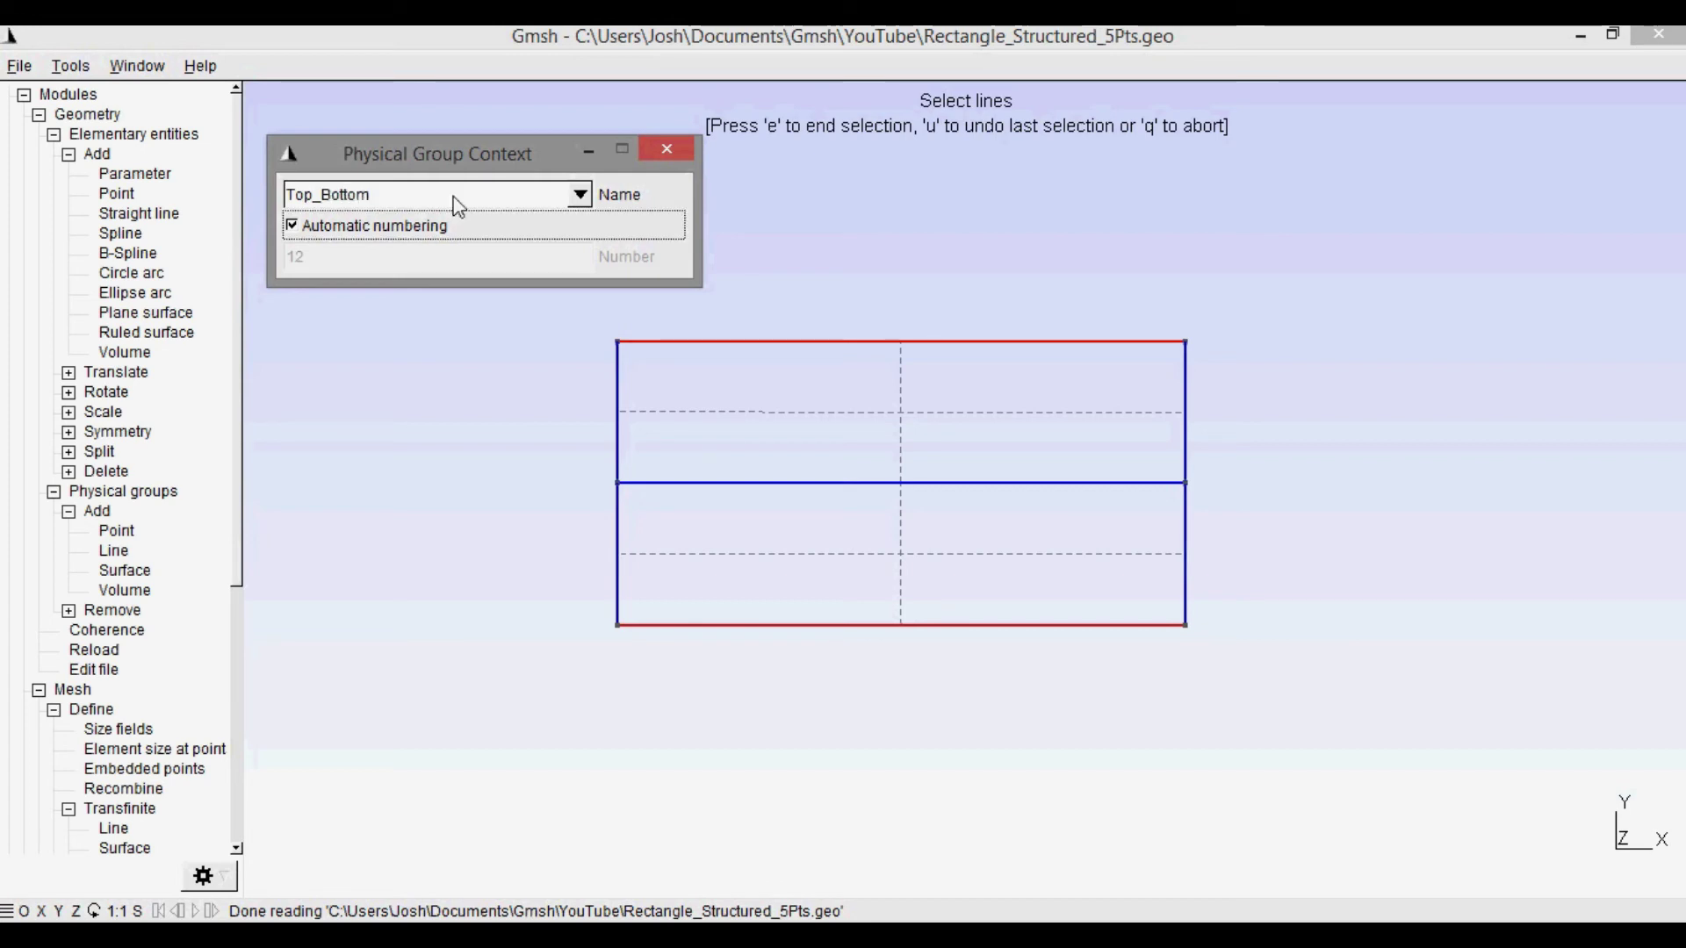
left_click(1287, 404)
key("e")
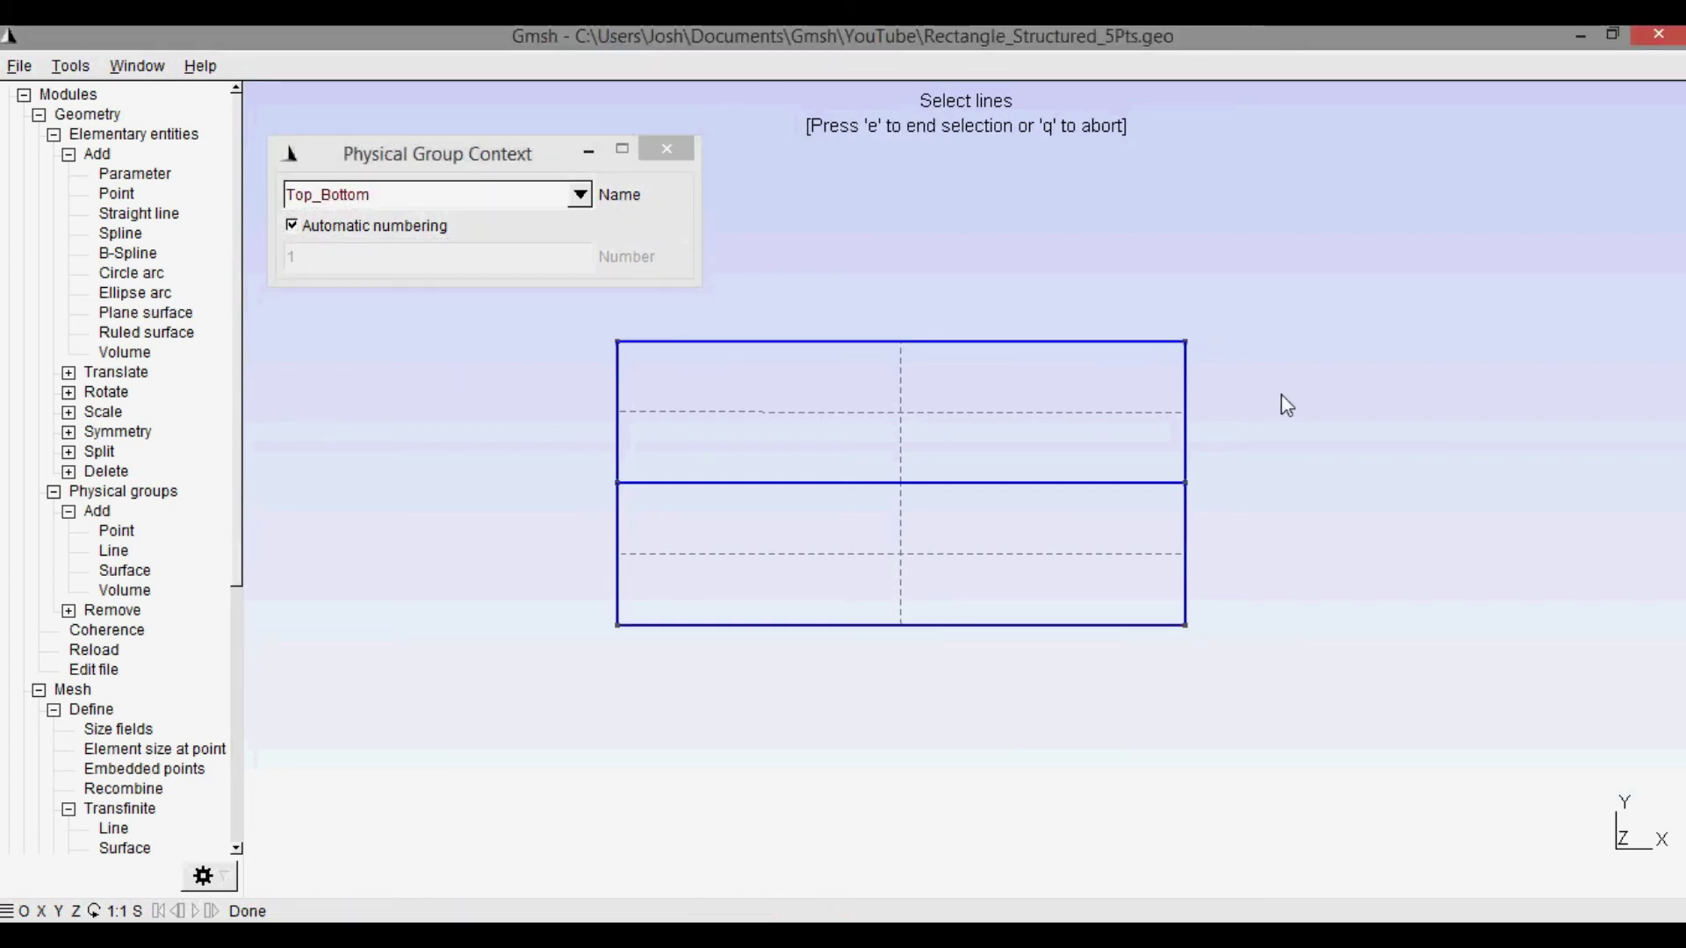
Add a physical line group named Outlet containing both segments of the rectangle's right side
left_click(1185, 437)
left_click(1184, 507)
left_click(271, 202)
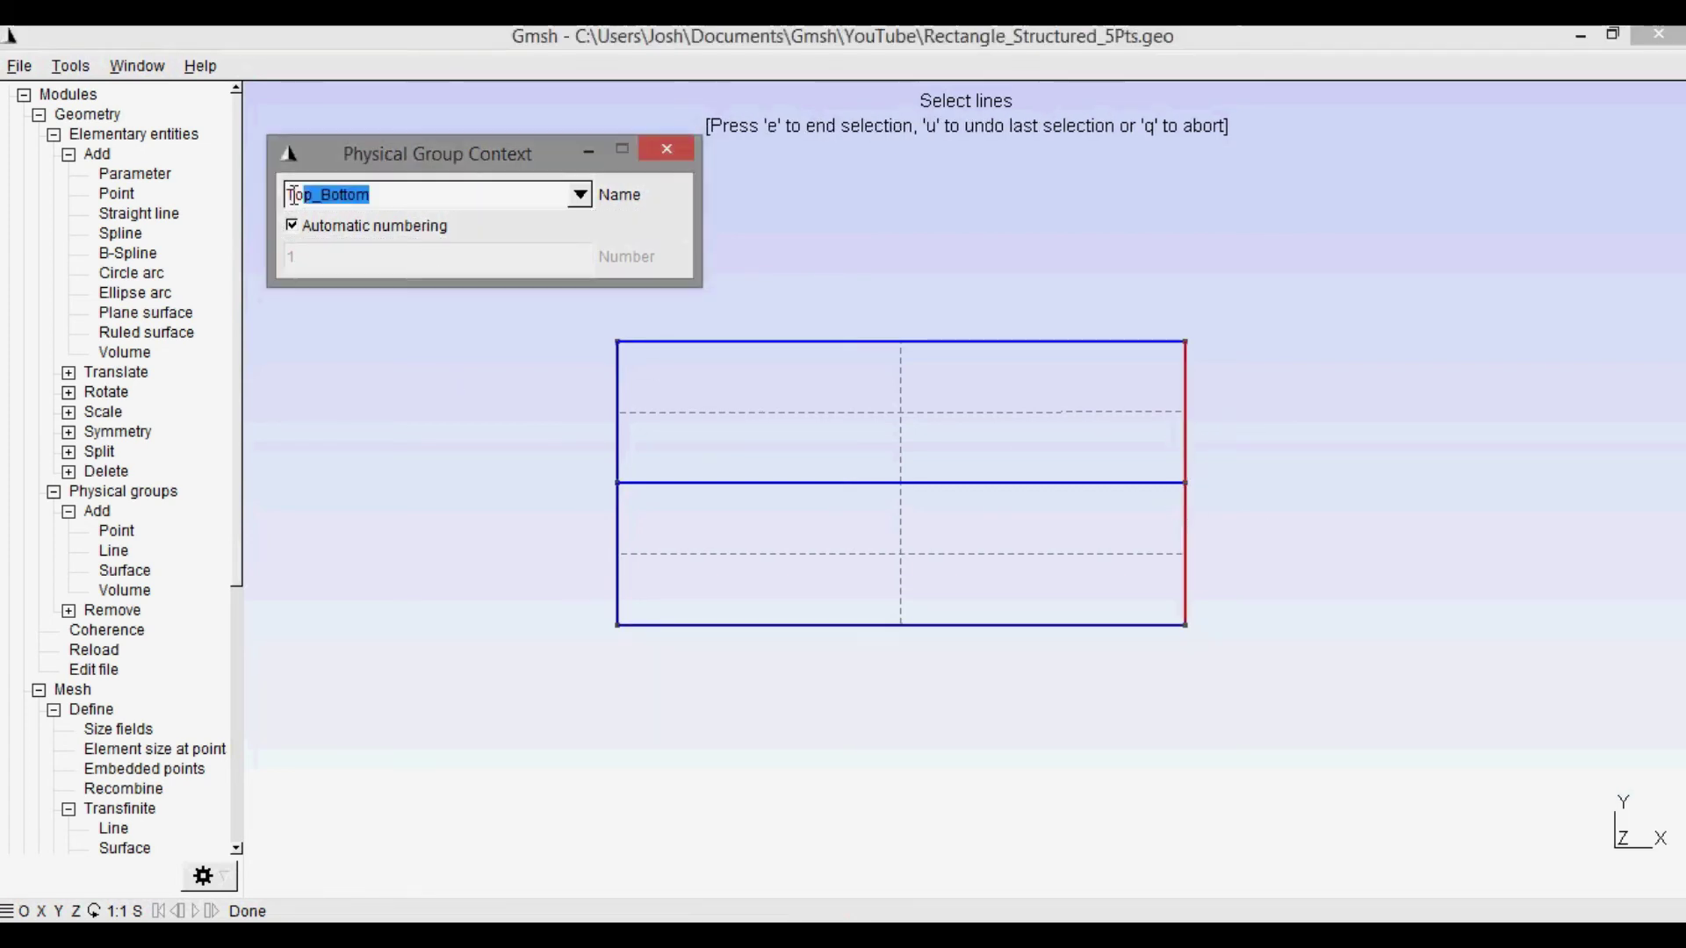
type("Outlet")
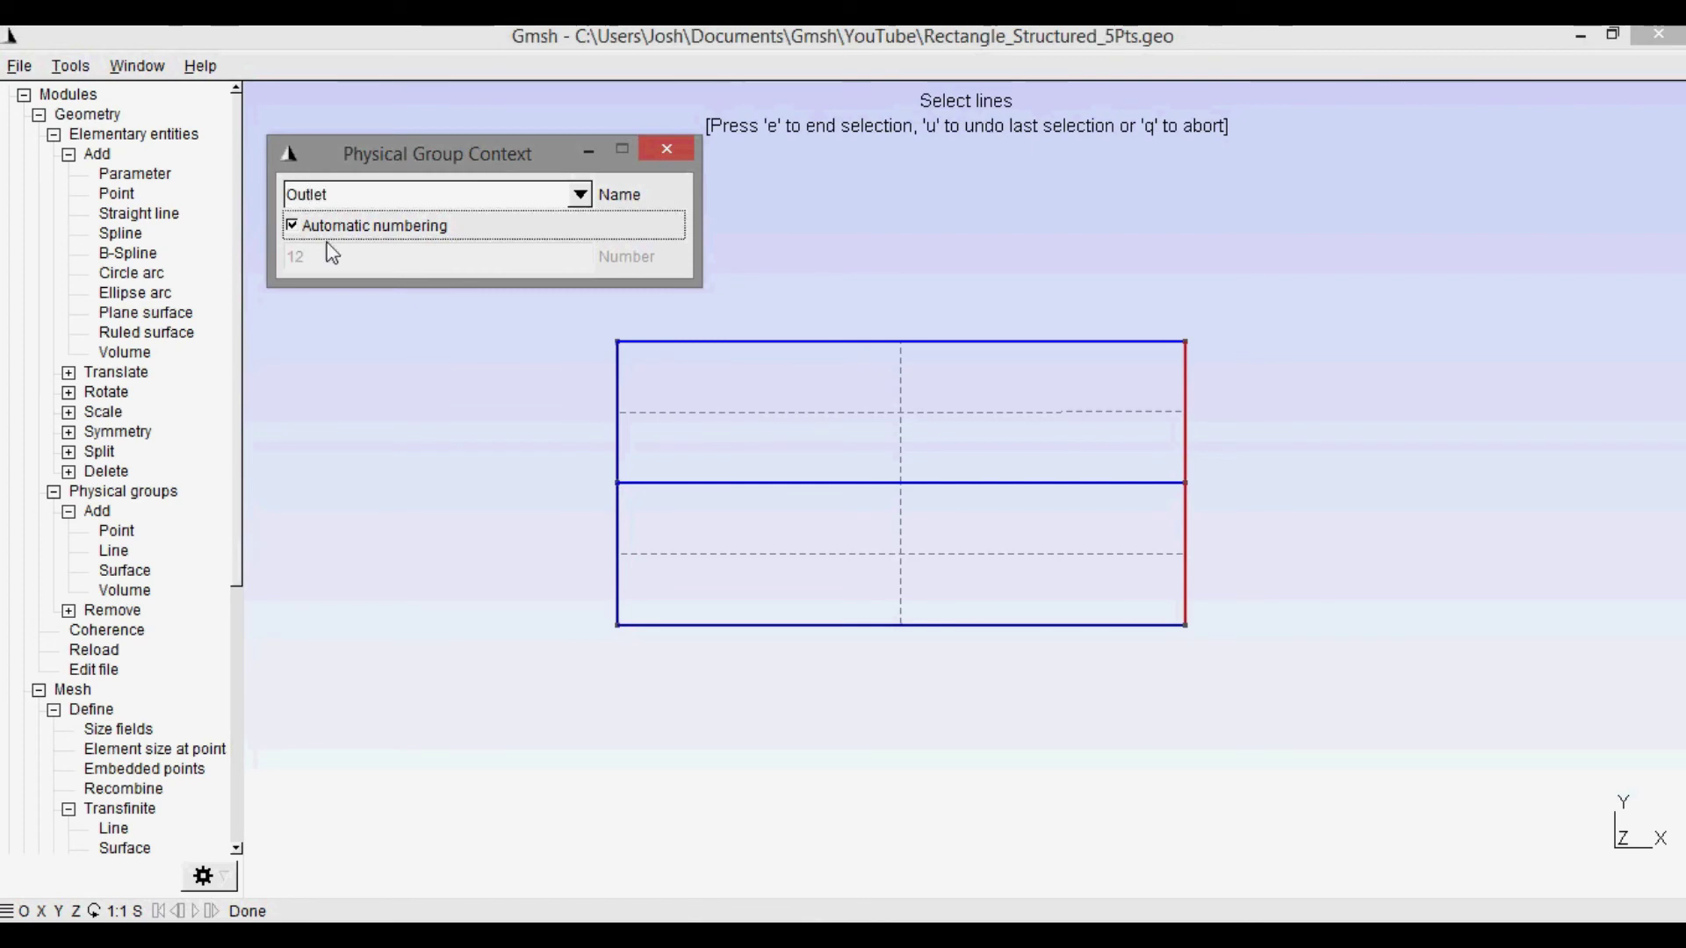
left_click(520, 334)
key("e")
Add a physical line group named Wall containing the upper segment of the rectangle's left side
left_click(619, 376)
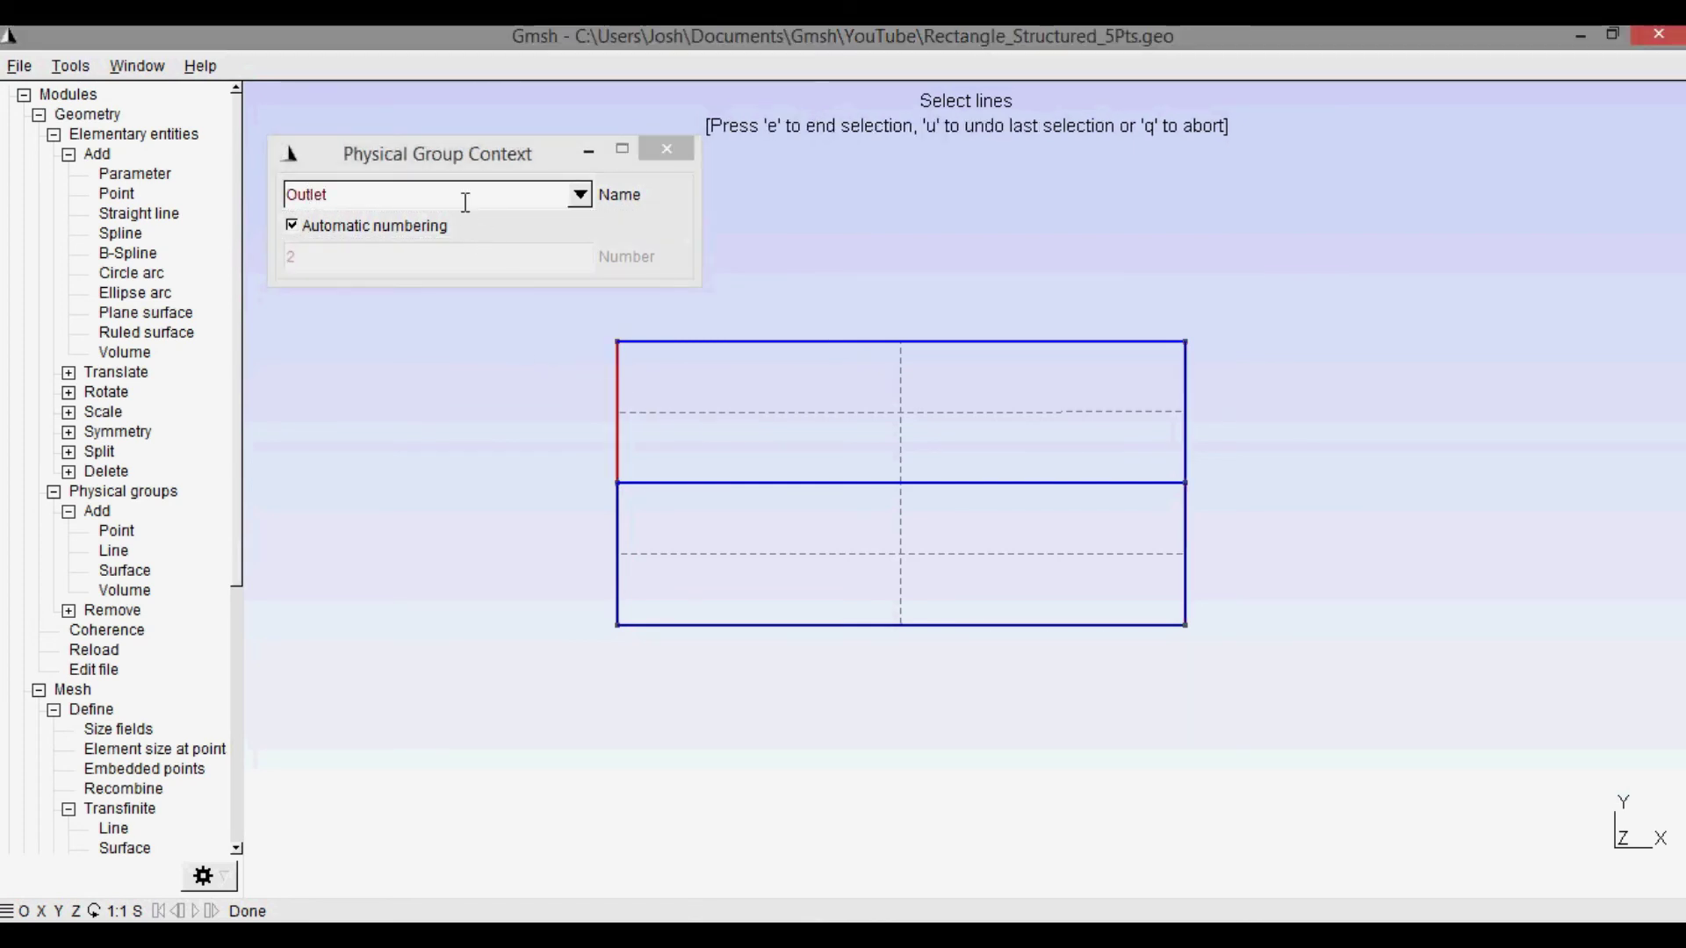
left_click(260, 176)
type("Wall")
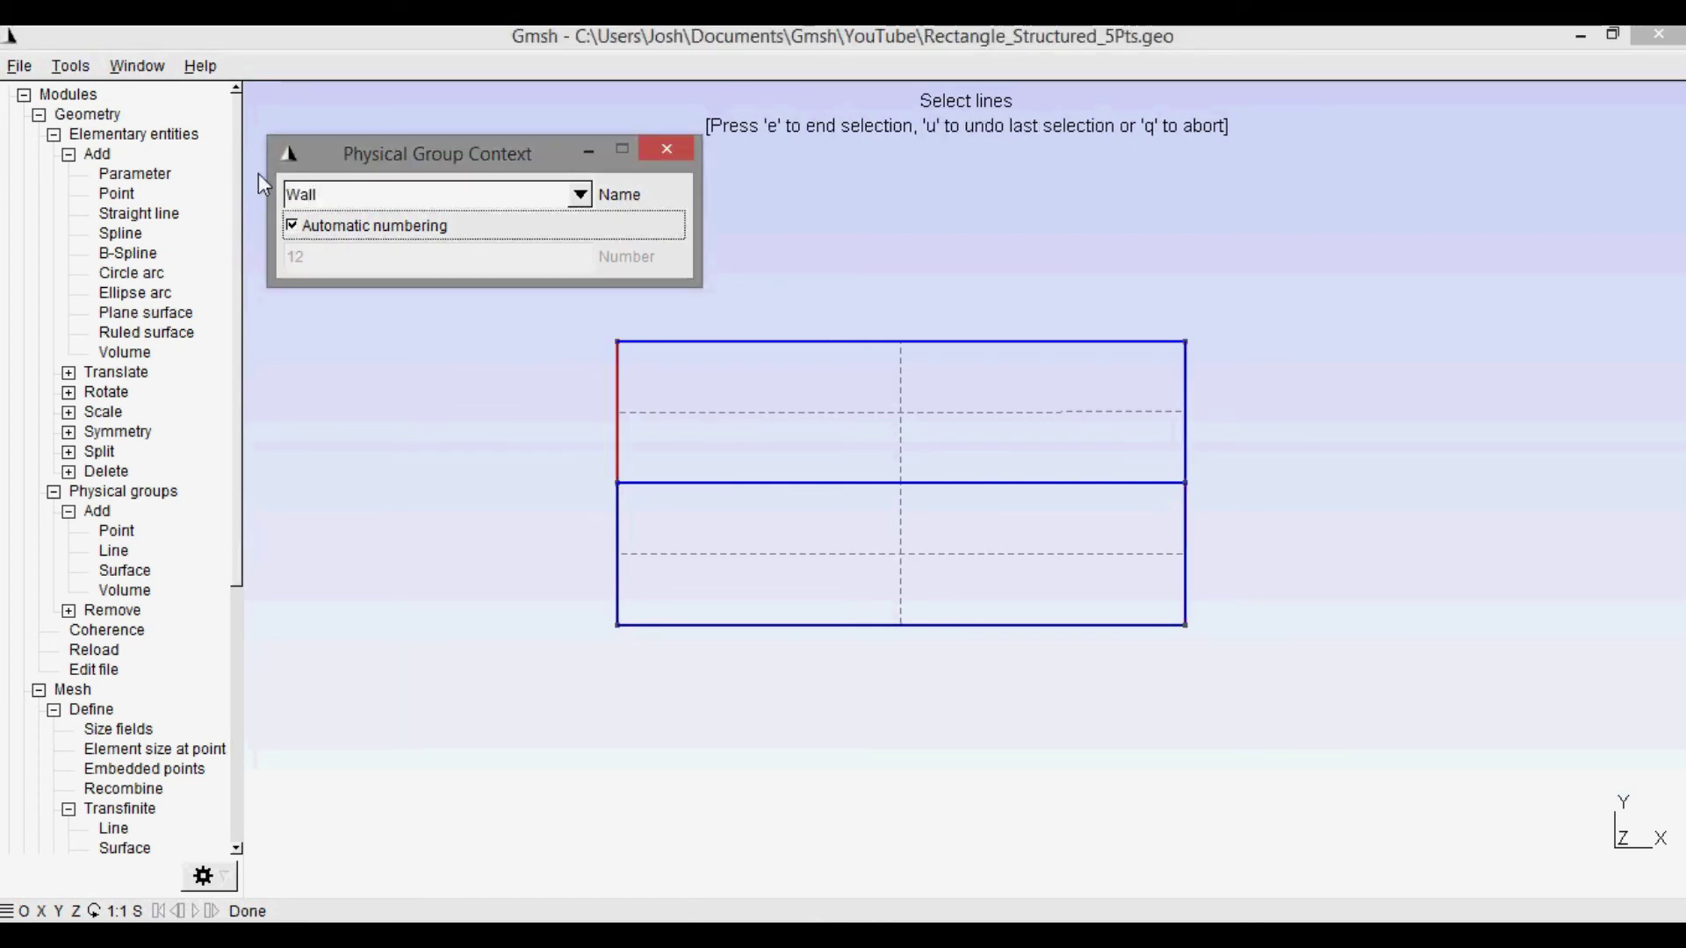
left_click(441, 418)
key("e")
Add a physical line group named Inlet containing the lower segment of the left side, and finish defining physical groups
left_click(618, 537)
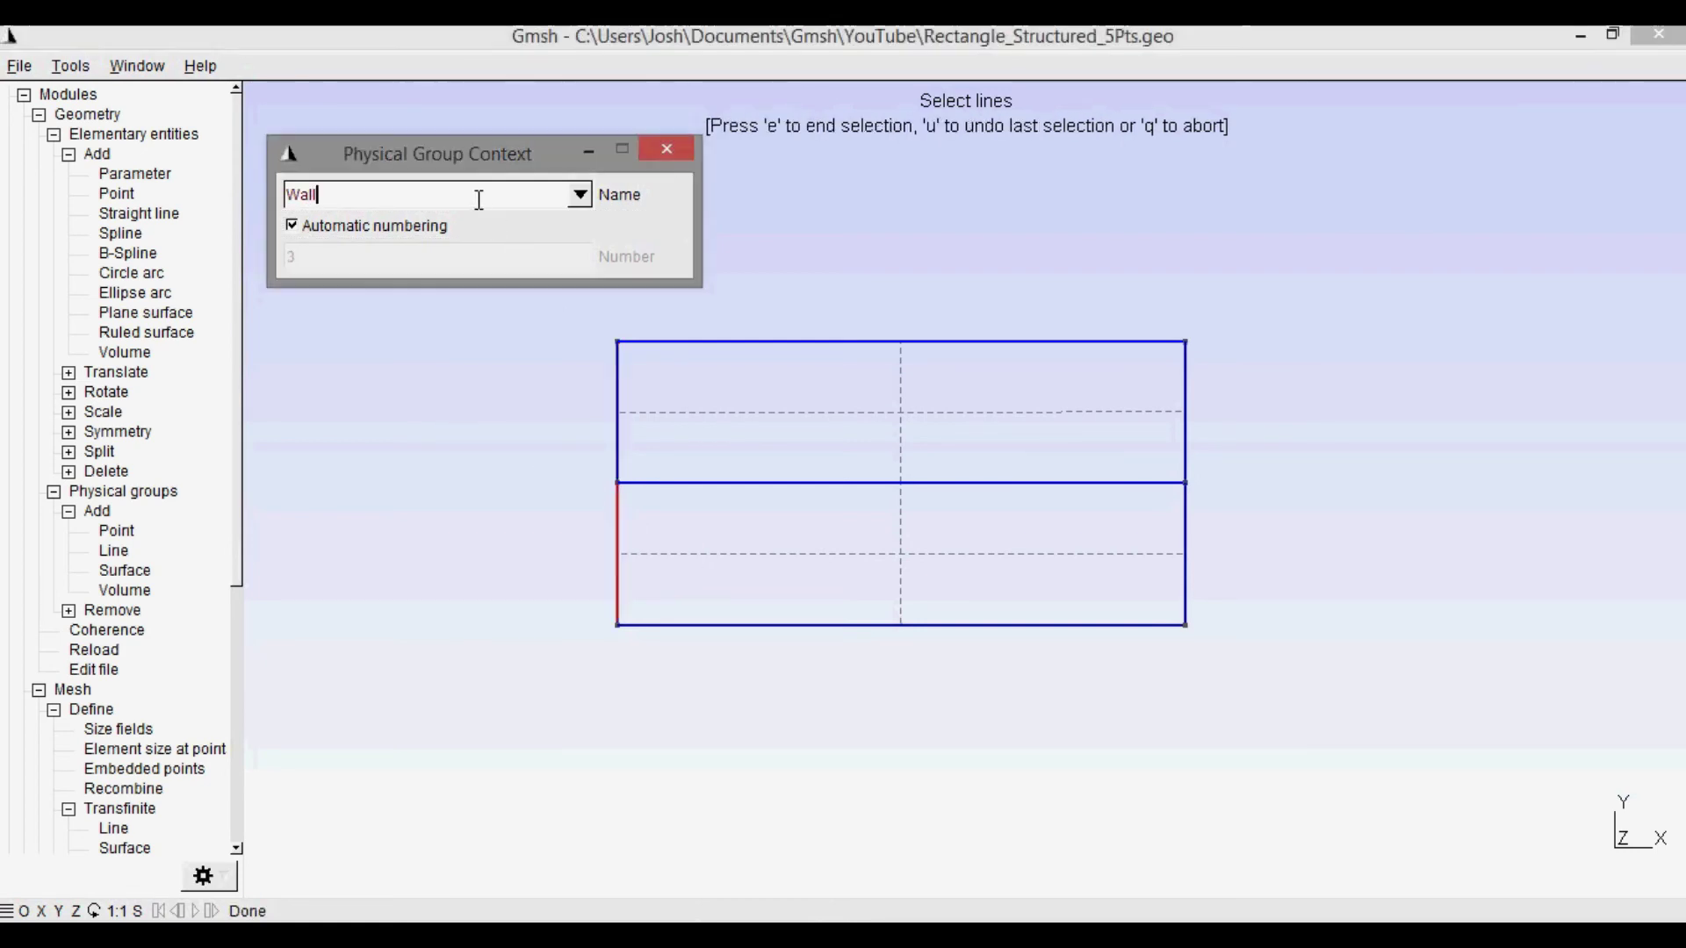
type("Ine")
type("let")
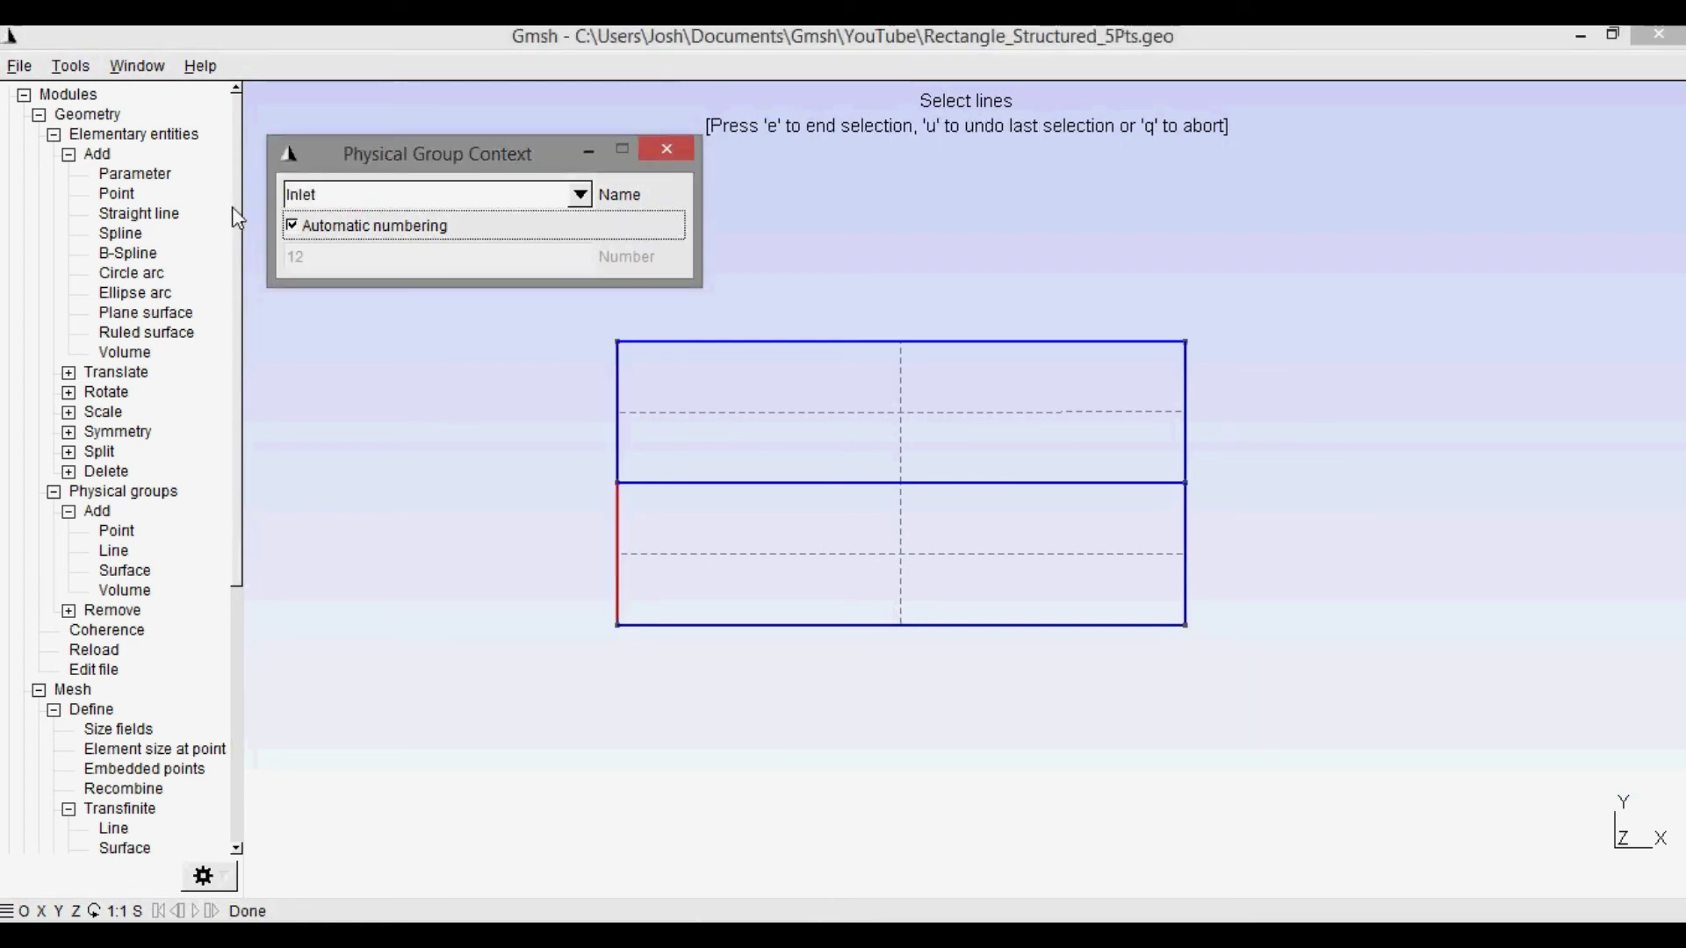
left_click(305, 440)
key("e")
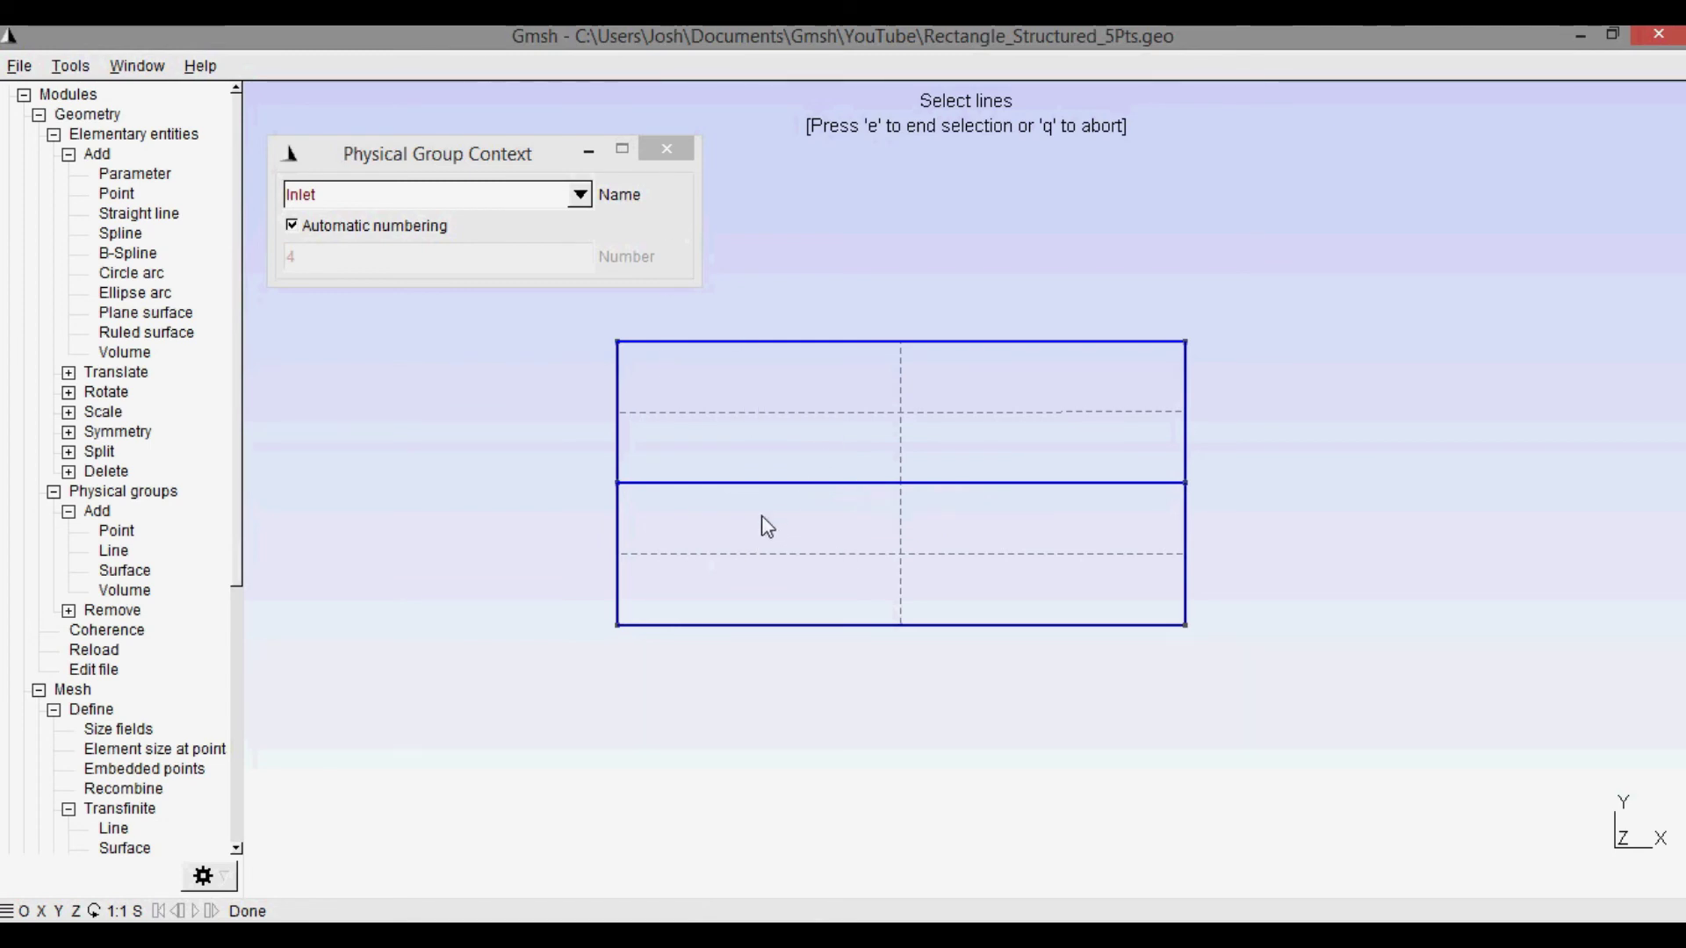
left_click(667, 150)
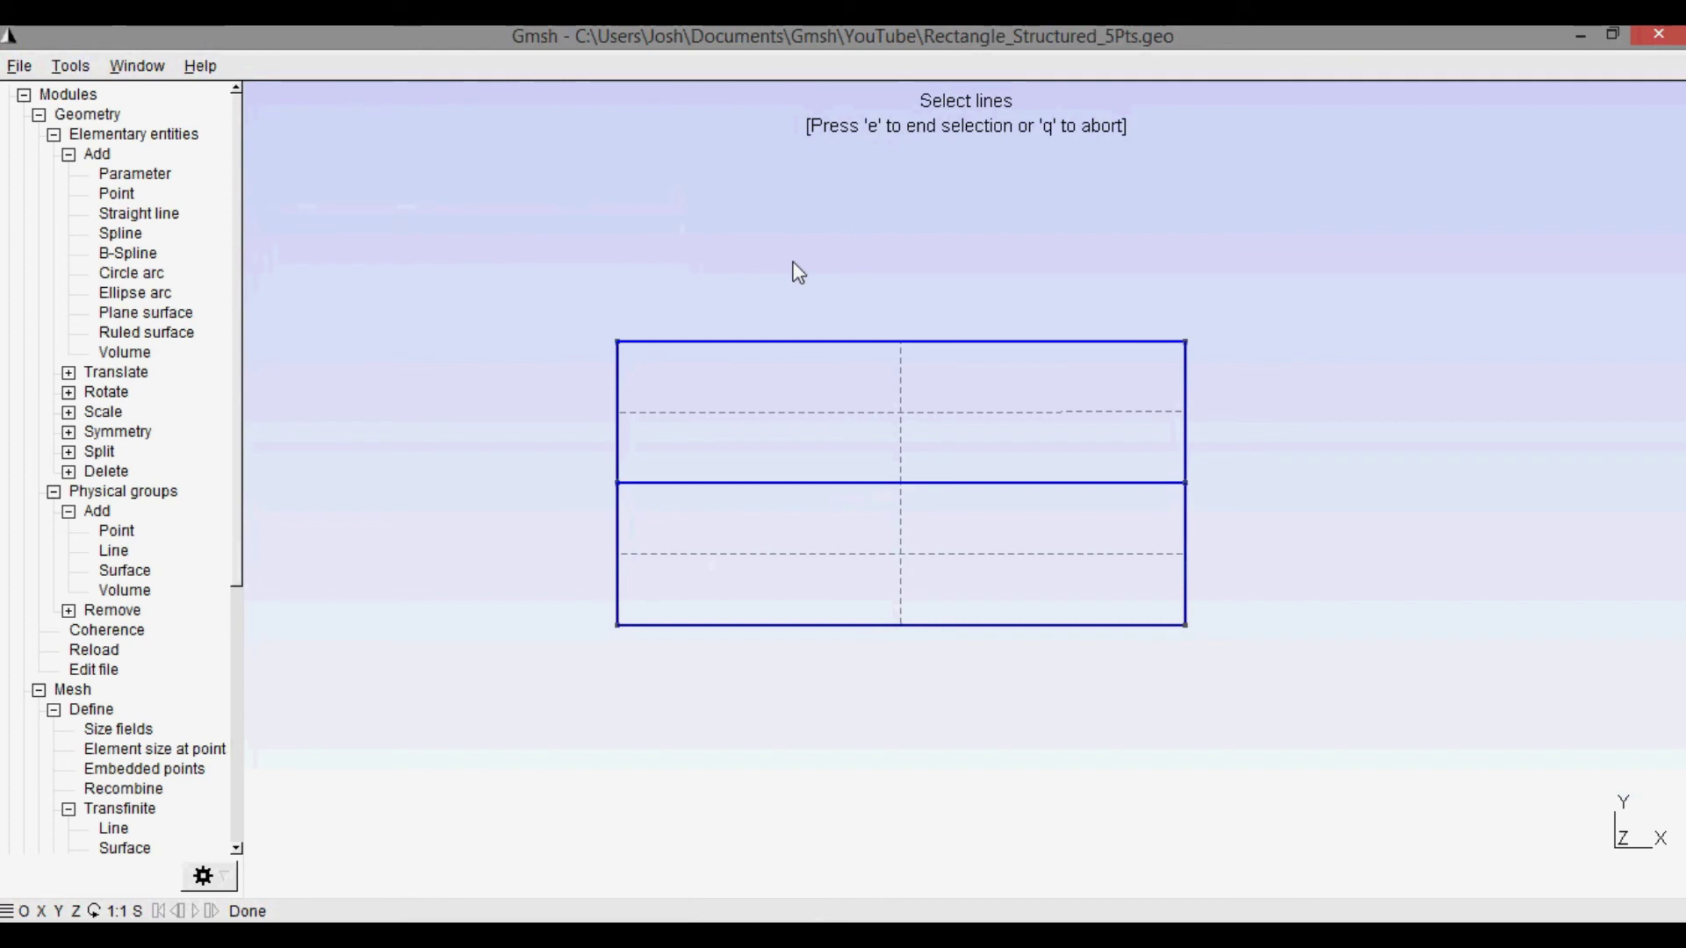
key("q")
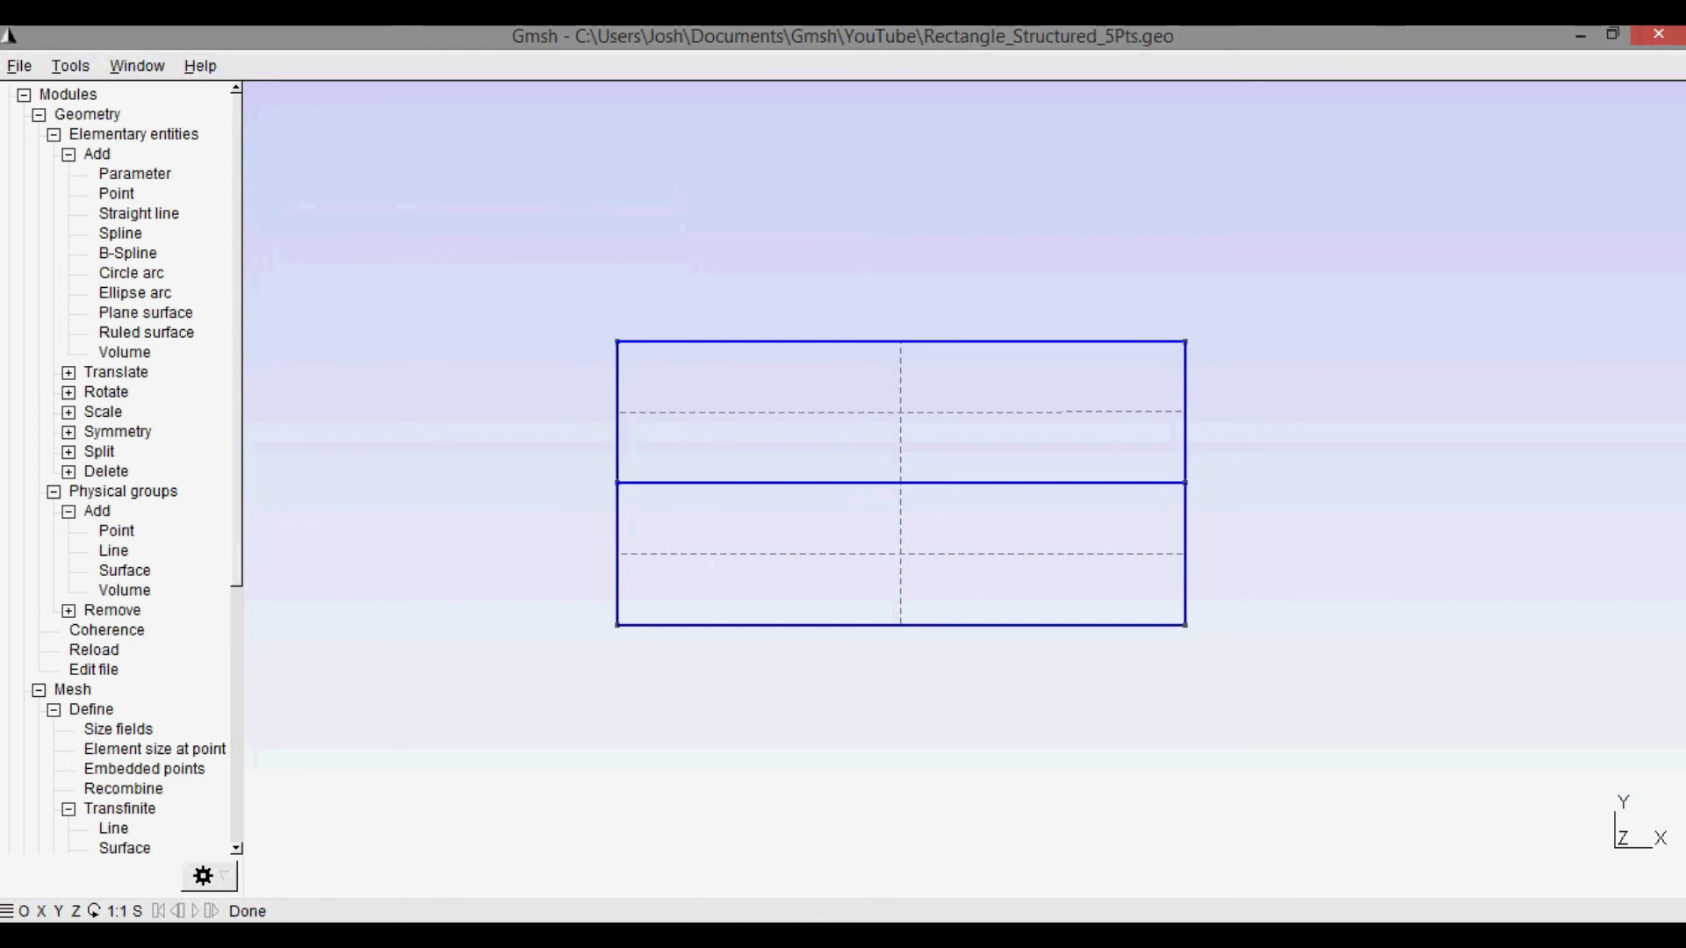
Define the upper surface as transfinite with Left arrangement, using its four corner points in order
left_click(38, 115)
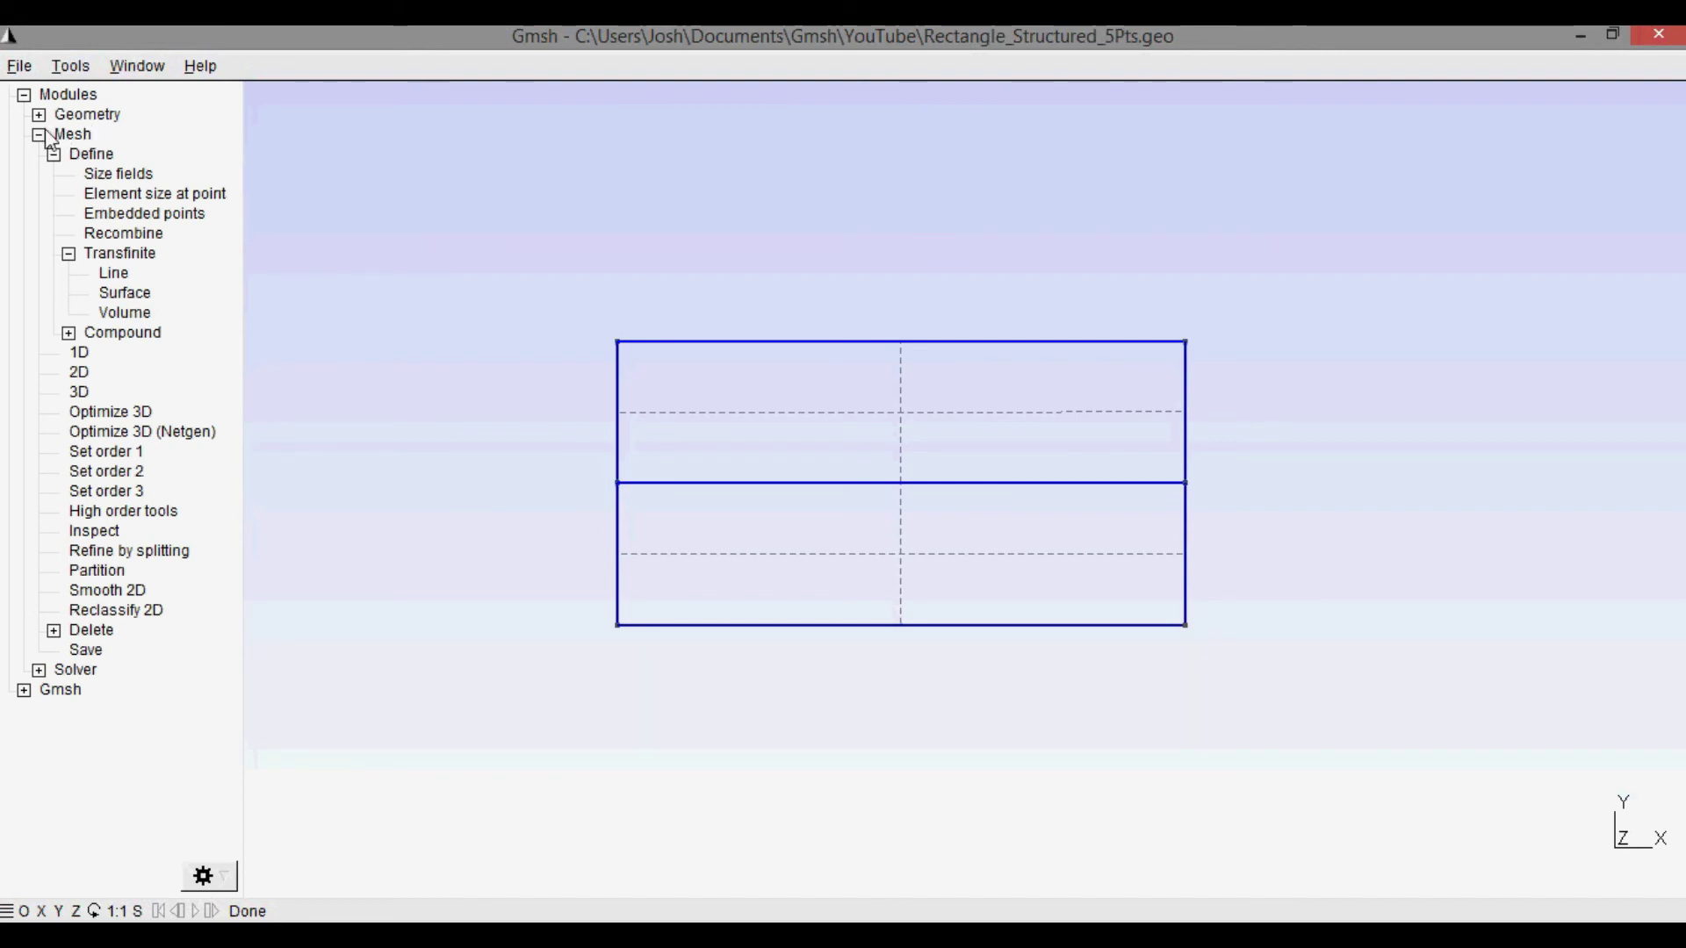
left_click(127, 292)
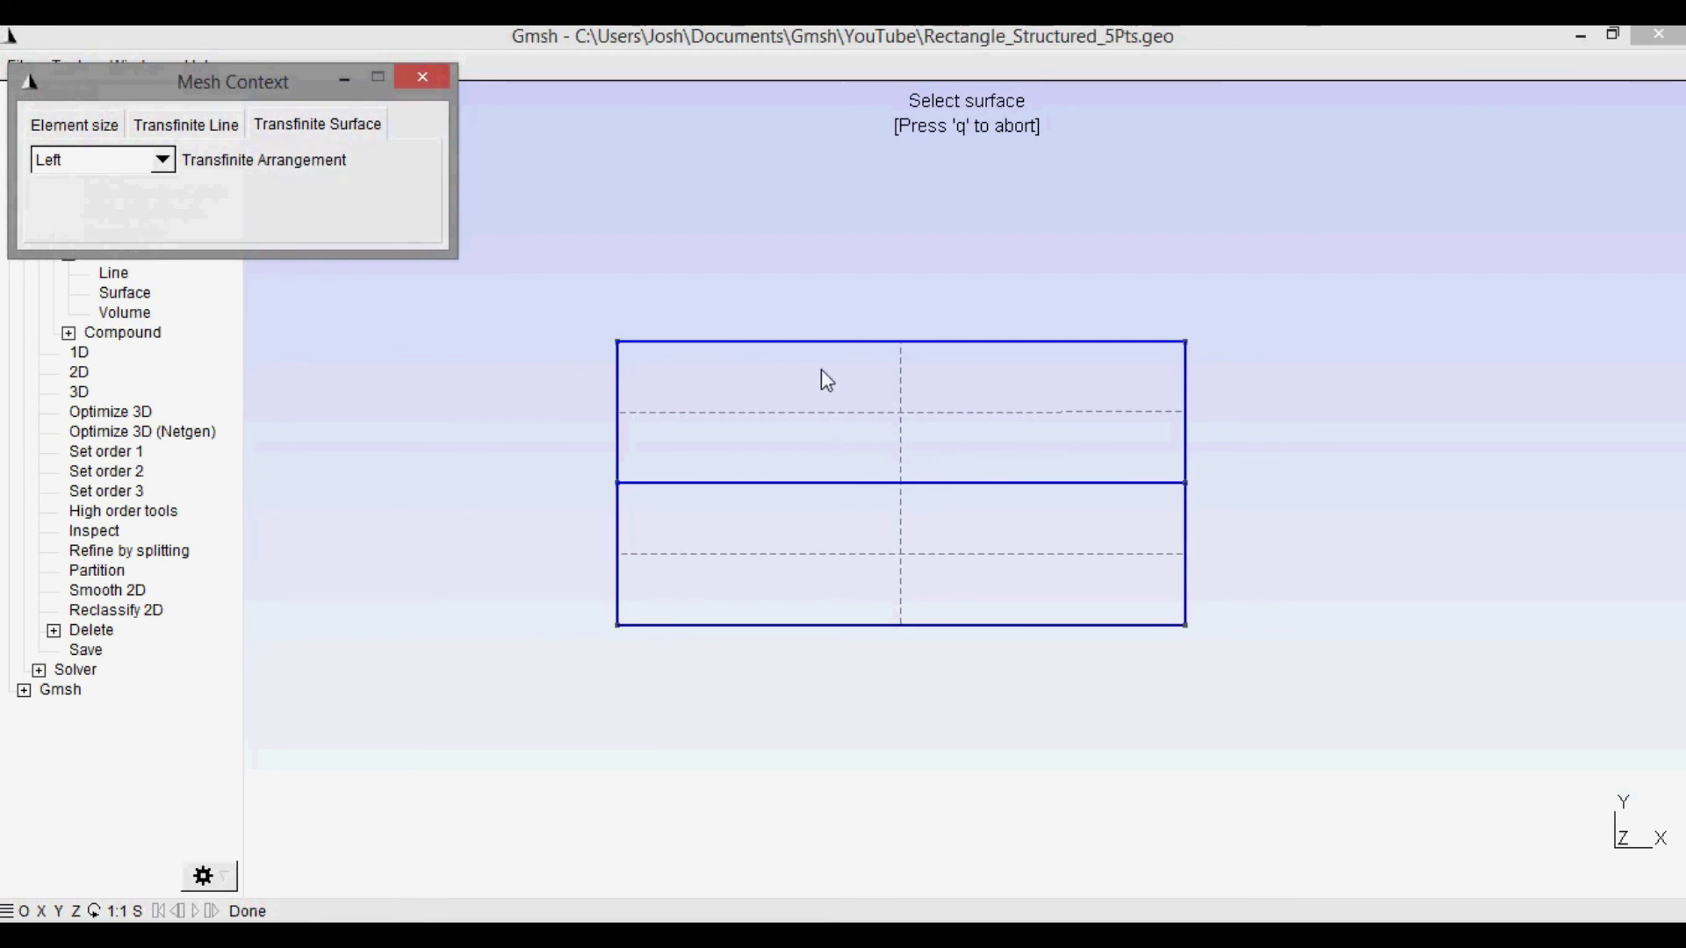
left_click(828, 410)
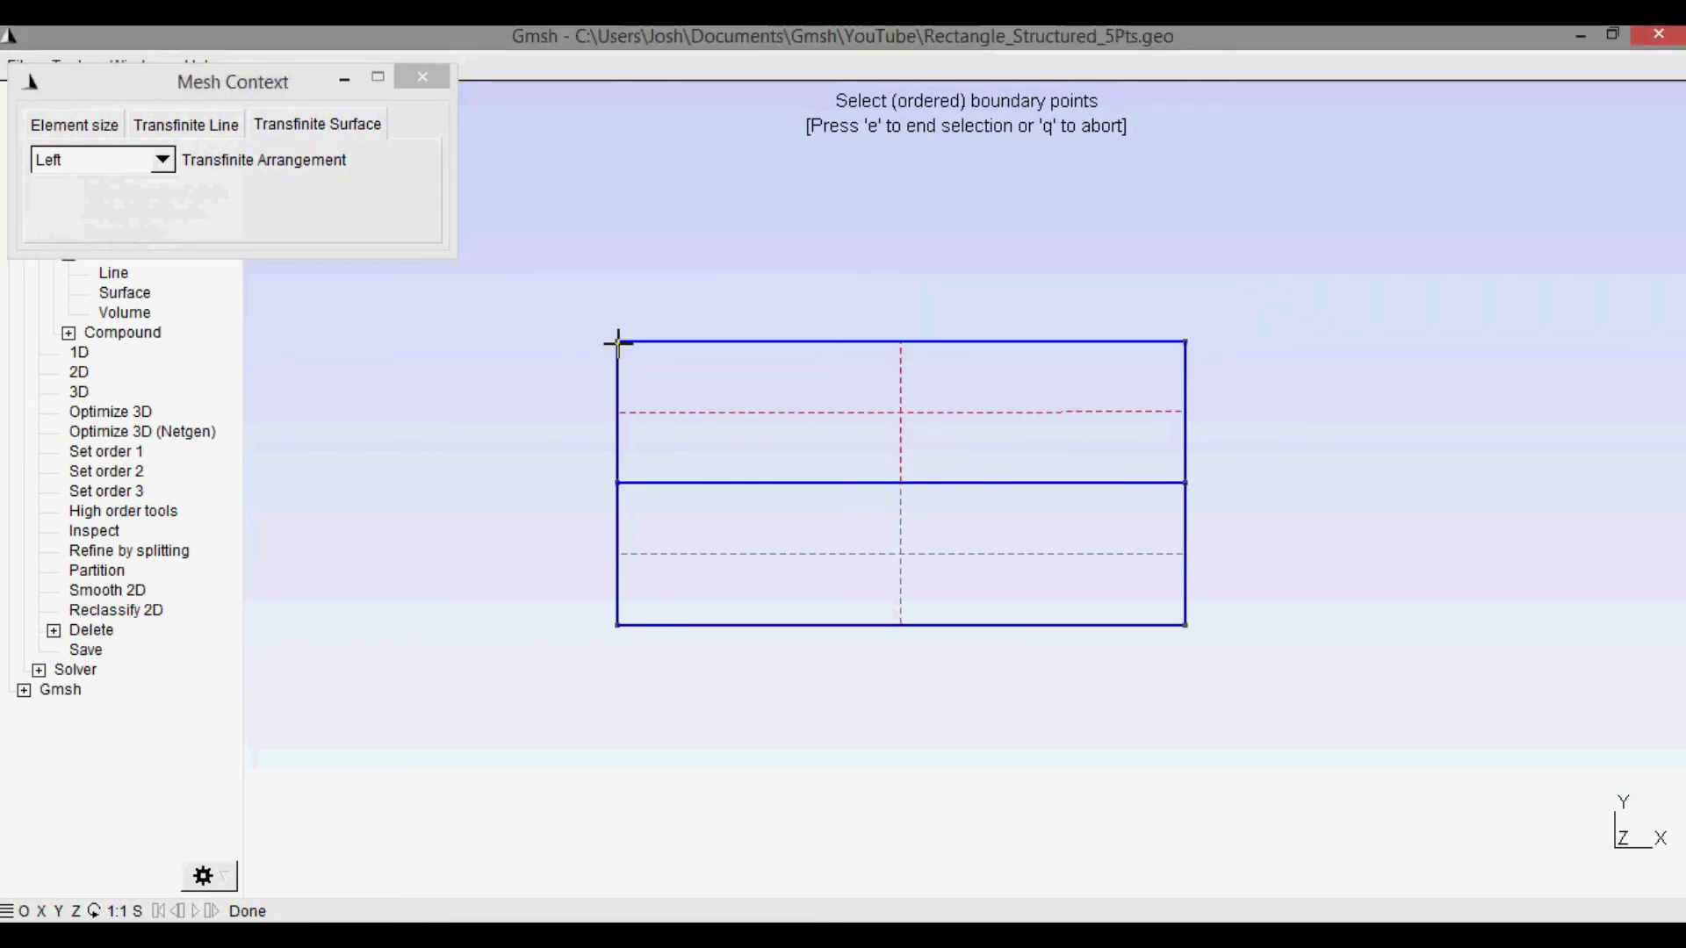
left_click(617, 342)
left_click(1186, 483)
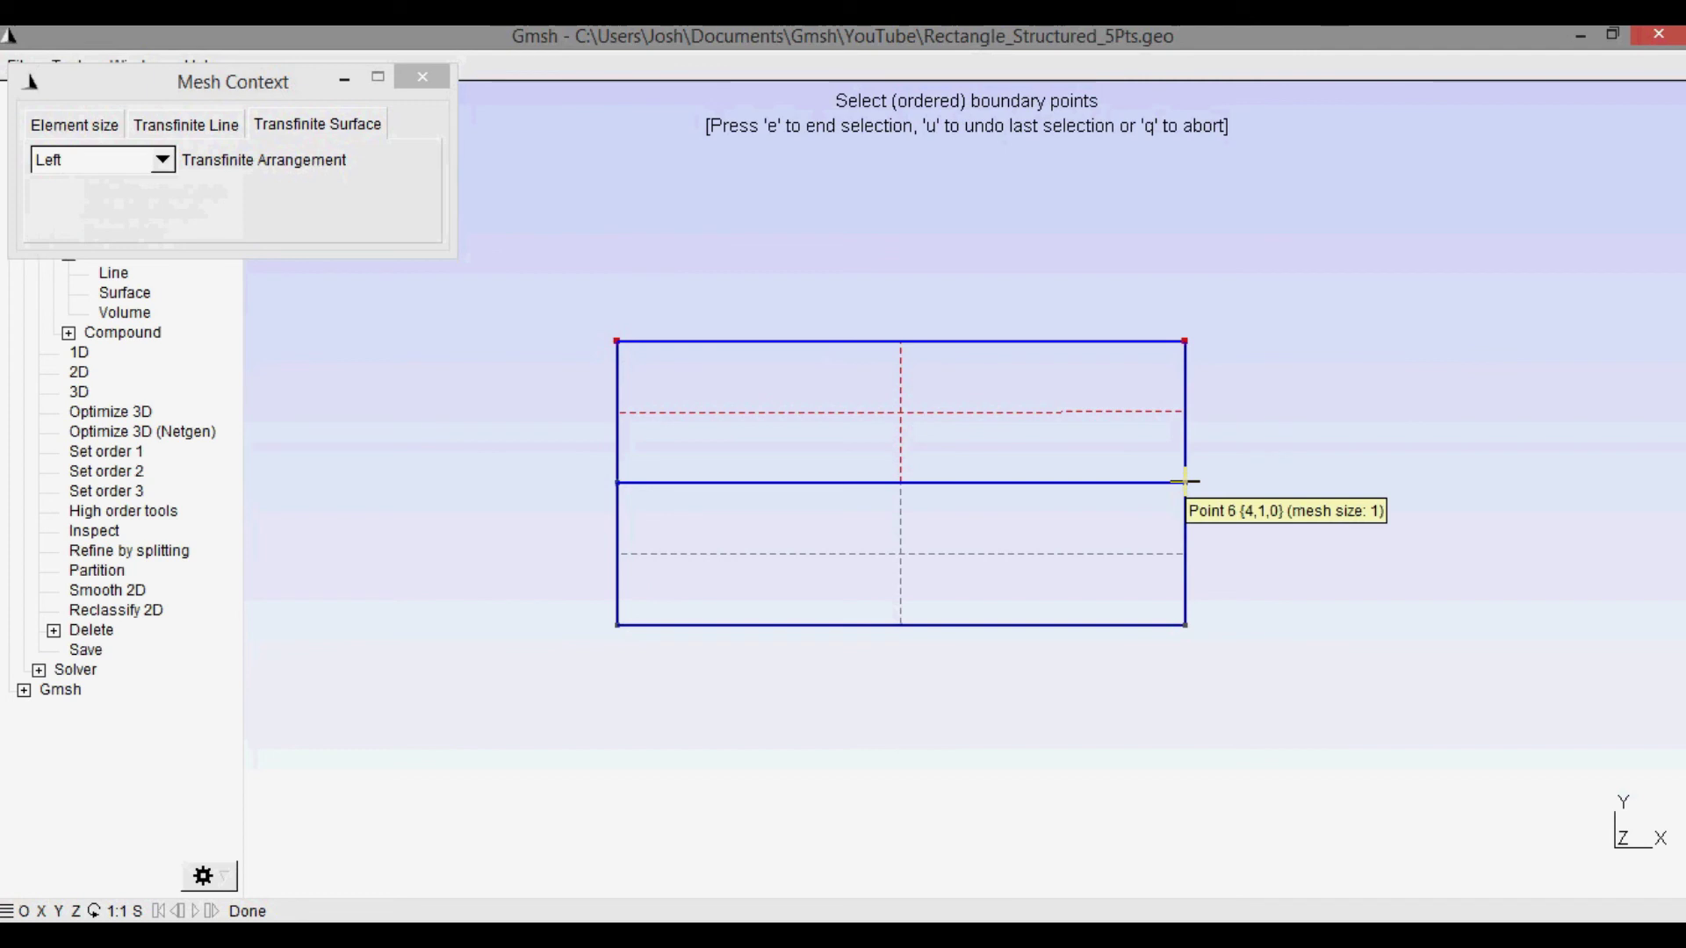
left_click(617, 483)
key("e")
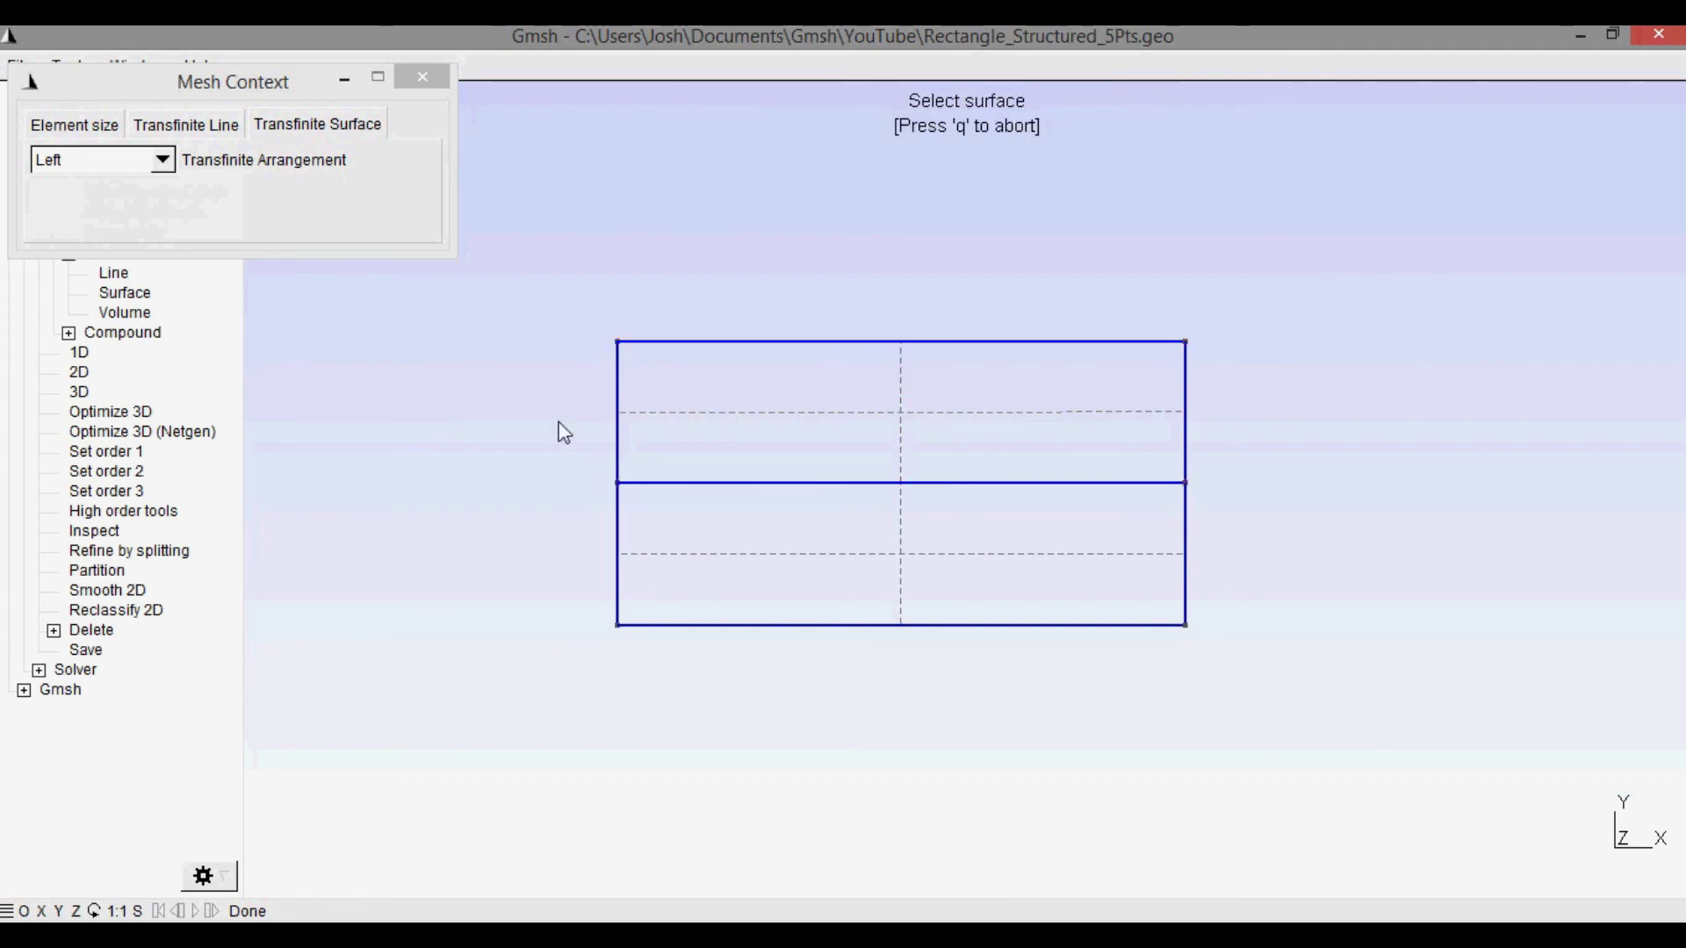
Define the lower surface as transfinite using its four corner points in order, and finish defining transfinite surfaces
left_click(884, 553)
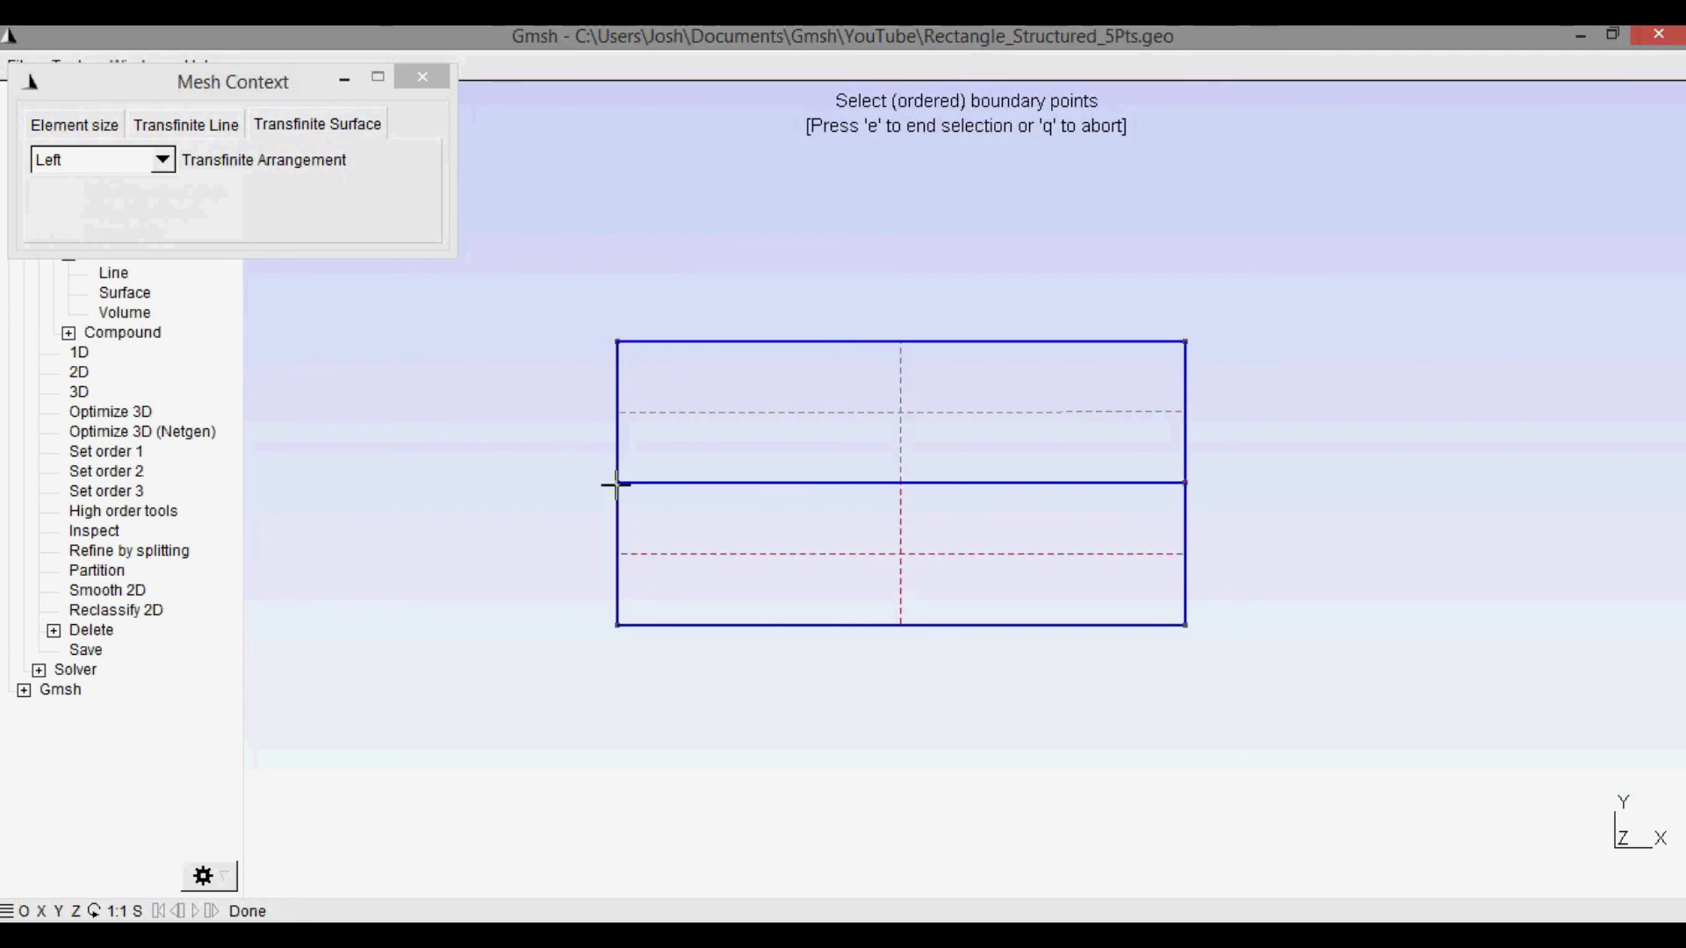
left_click(618, 483)
left_click(1184, 483)
left_click(1184, 624)
left_click(618, 624)
key("e")
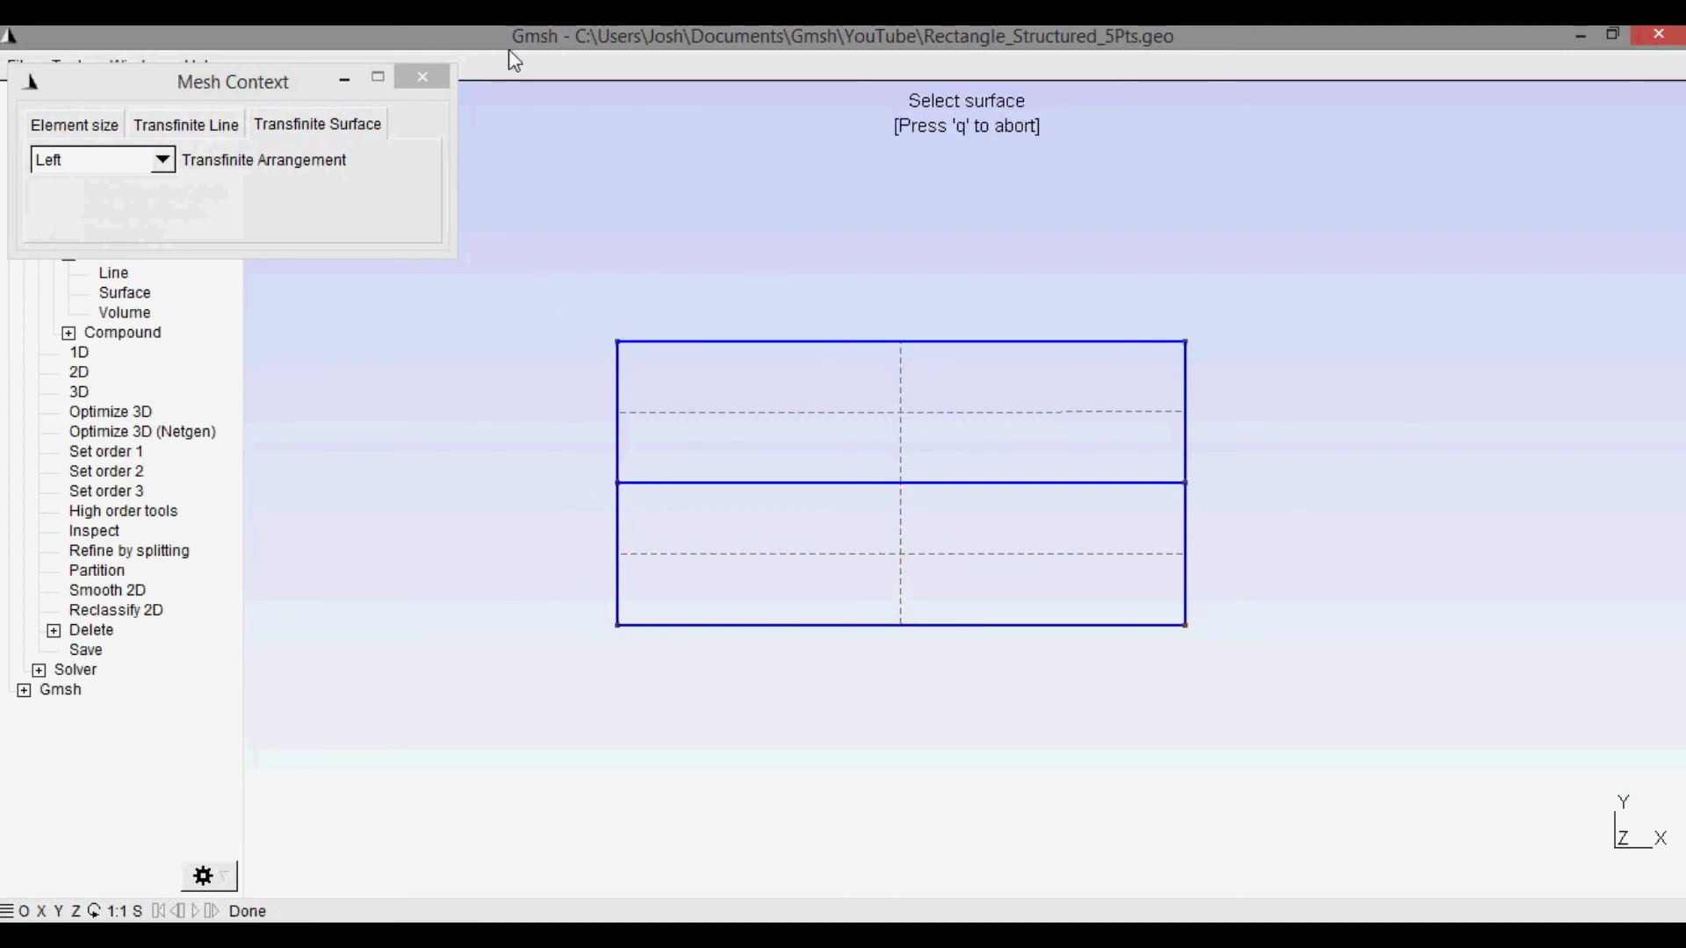
left_click(423, 77)
key("q")
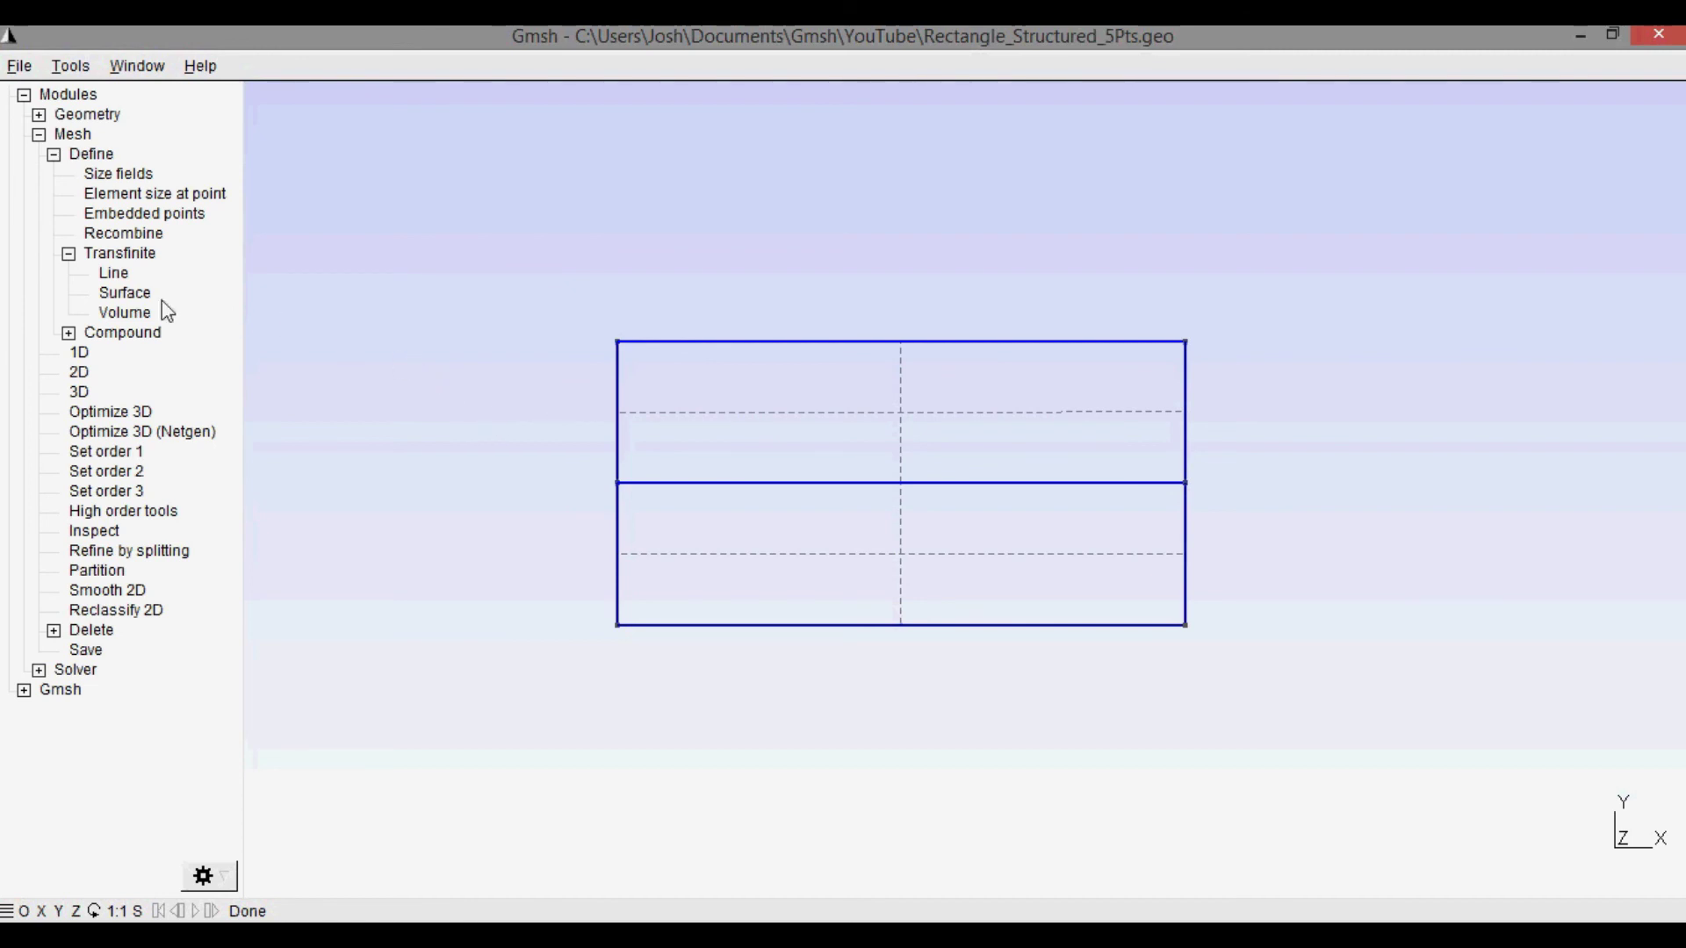
Define the rectangle's three horizontal lines as transfinite with 20 points, Progression type and parameter 1
left_click(117, 278)
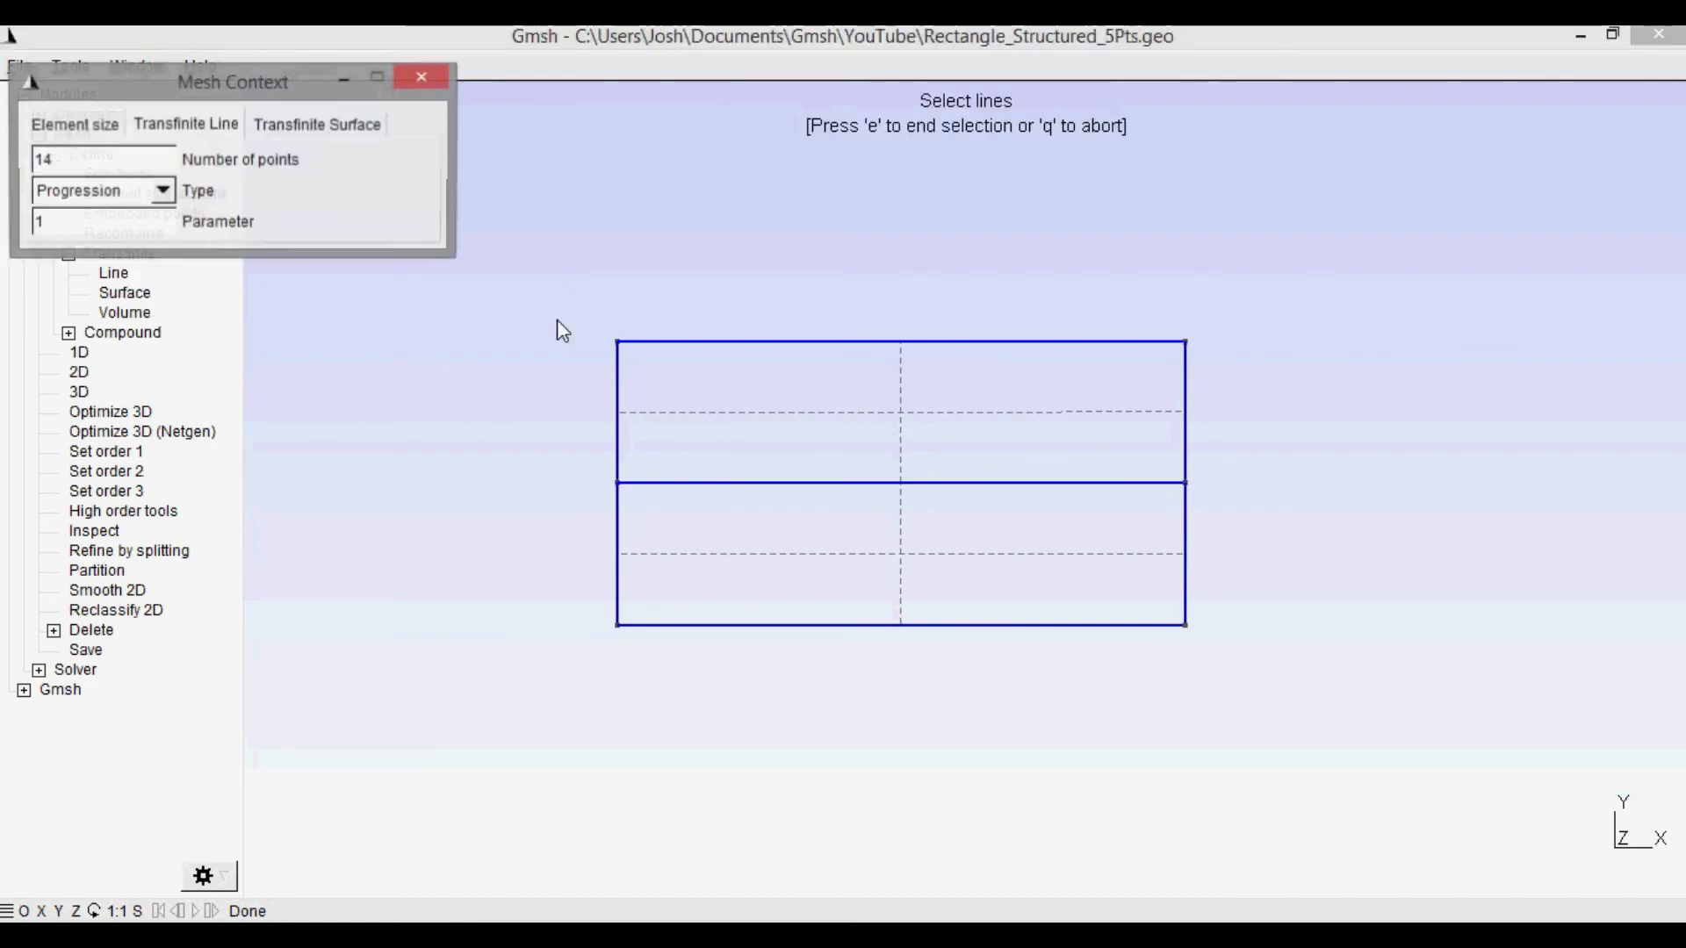
left_click(727, 341)
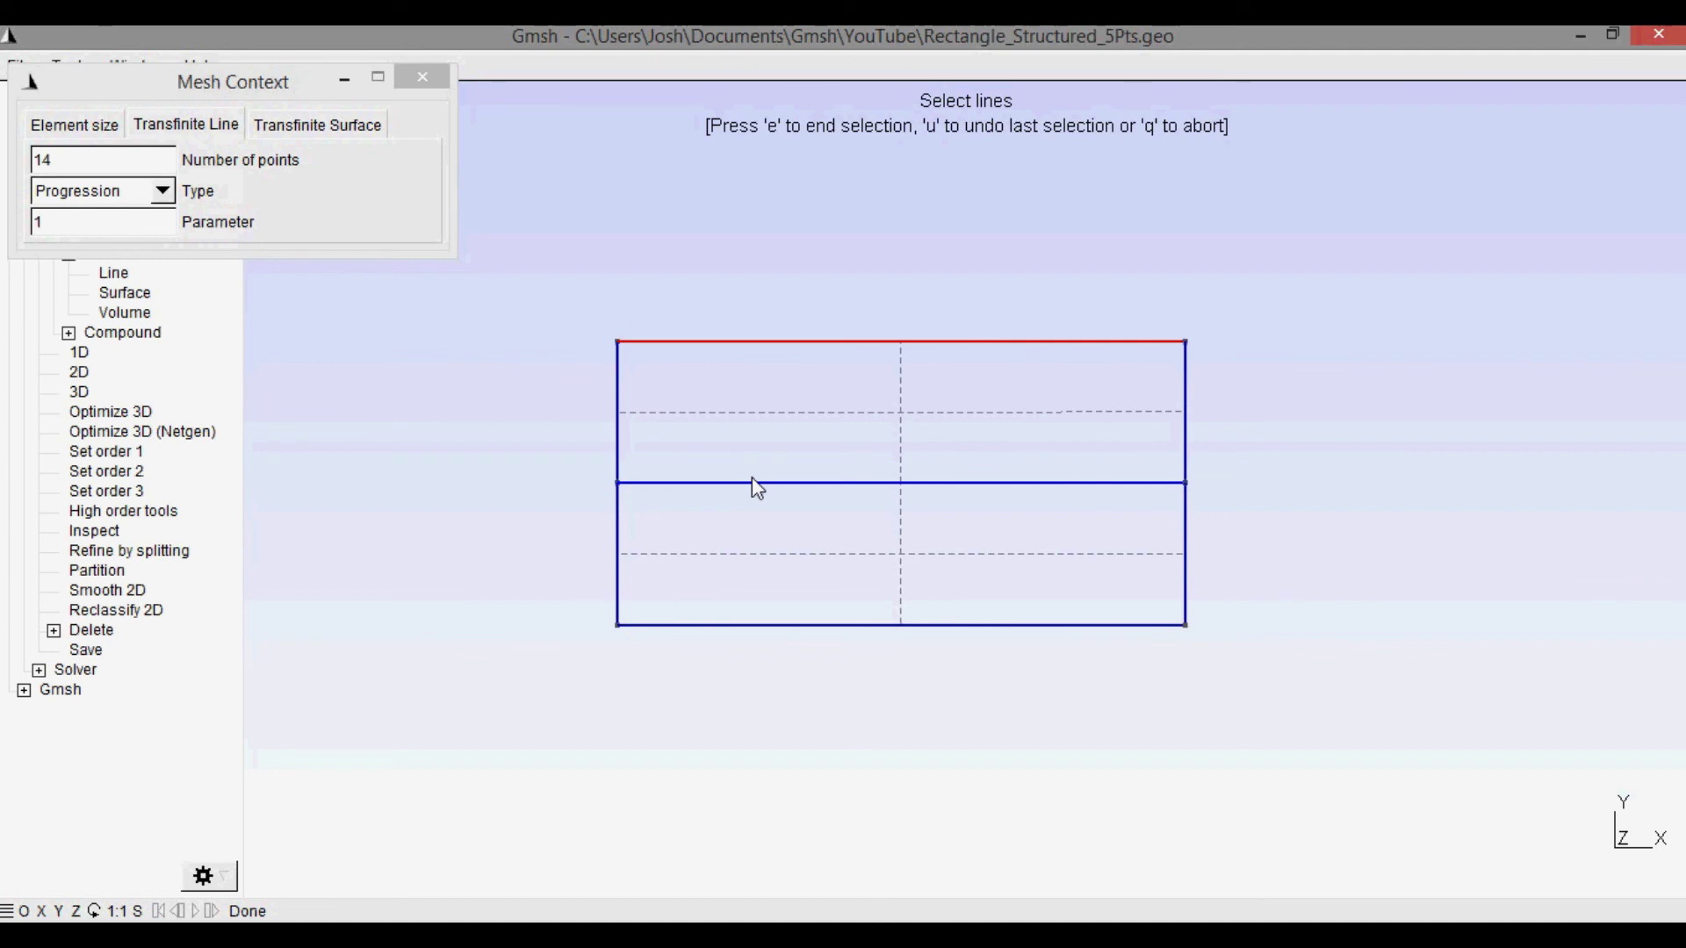
left_click(754, 482)
left_click(770, 625)
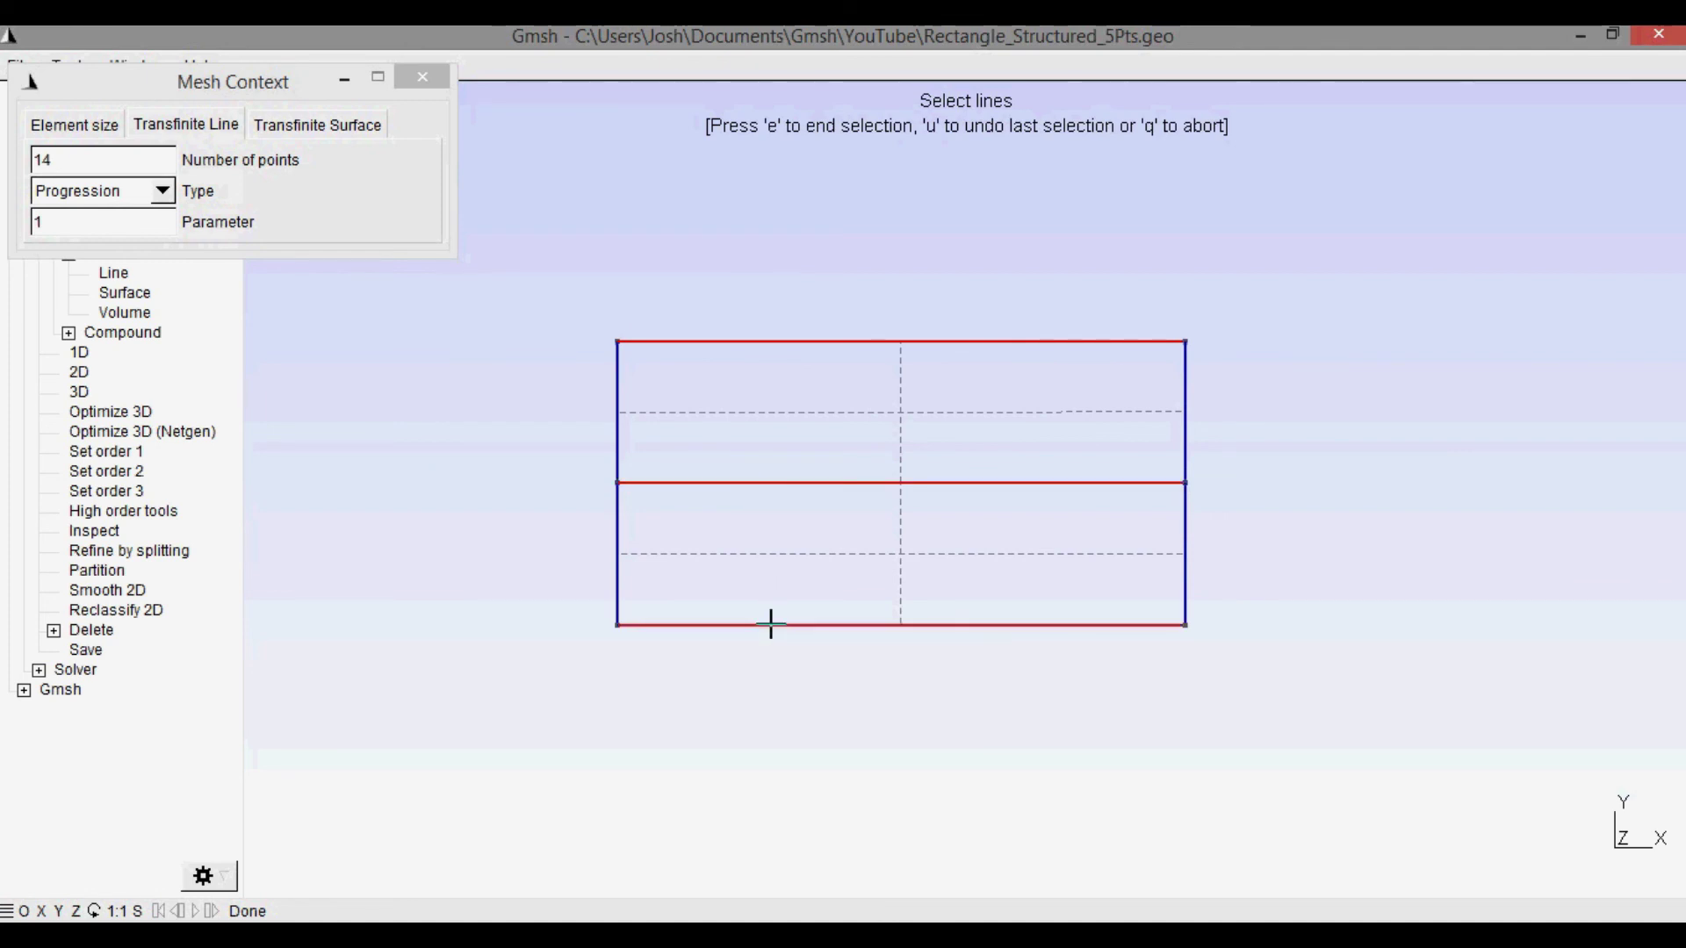
left_click(17, 176)
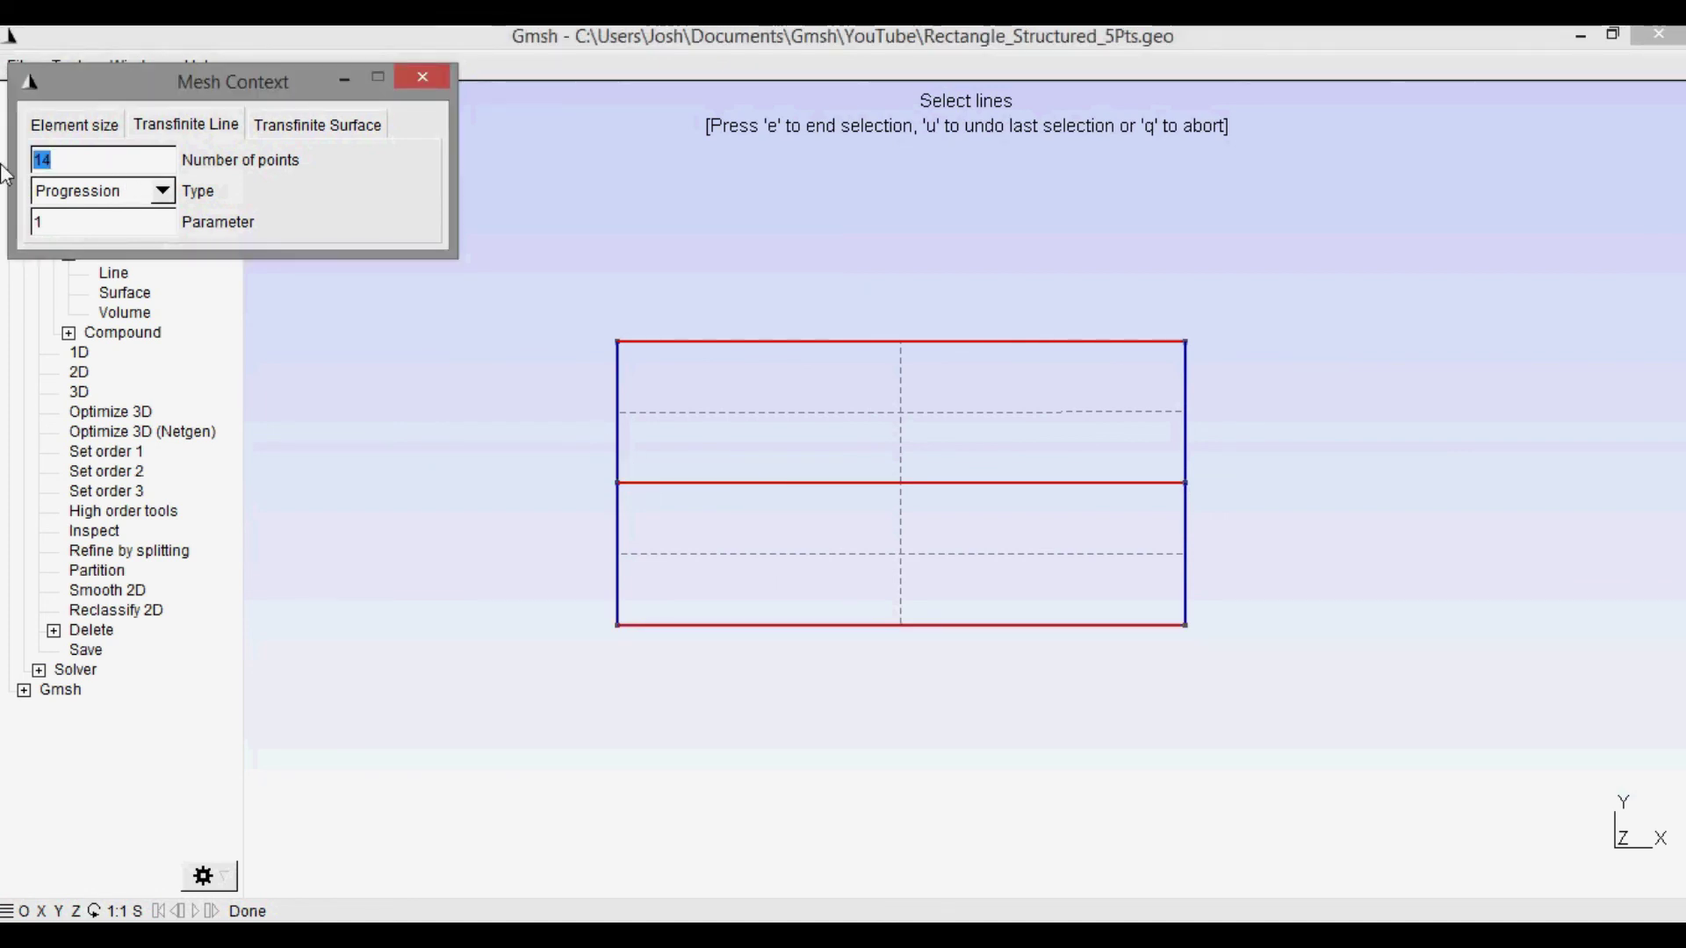
type("20")
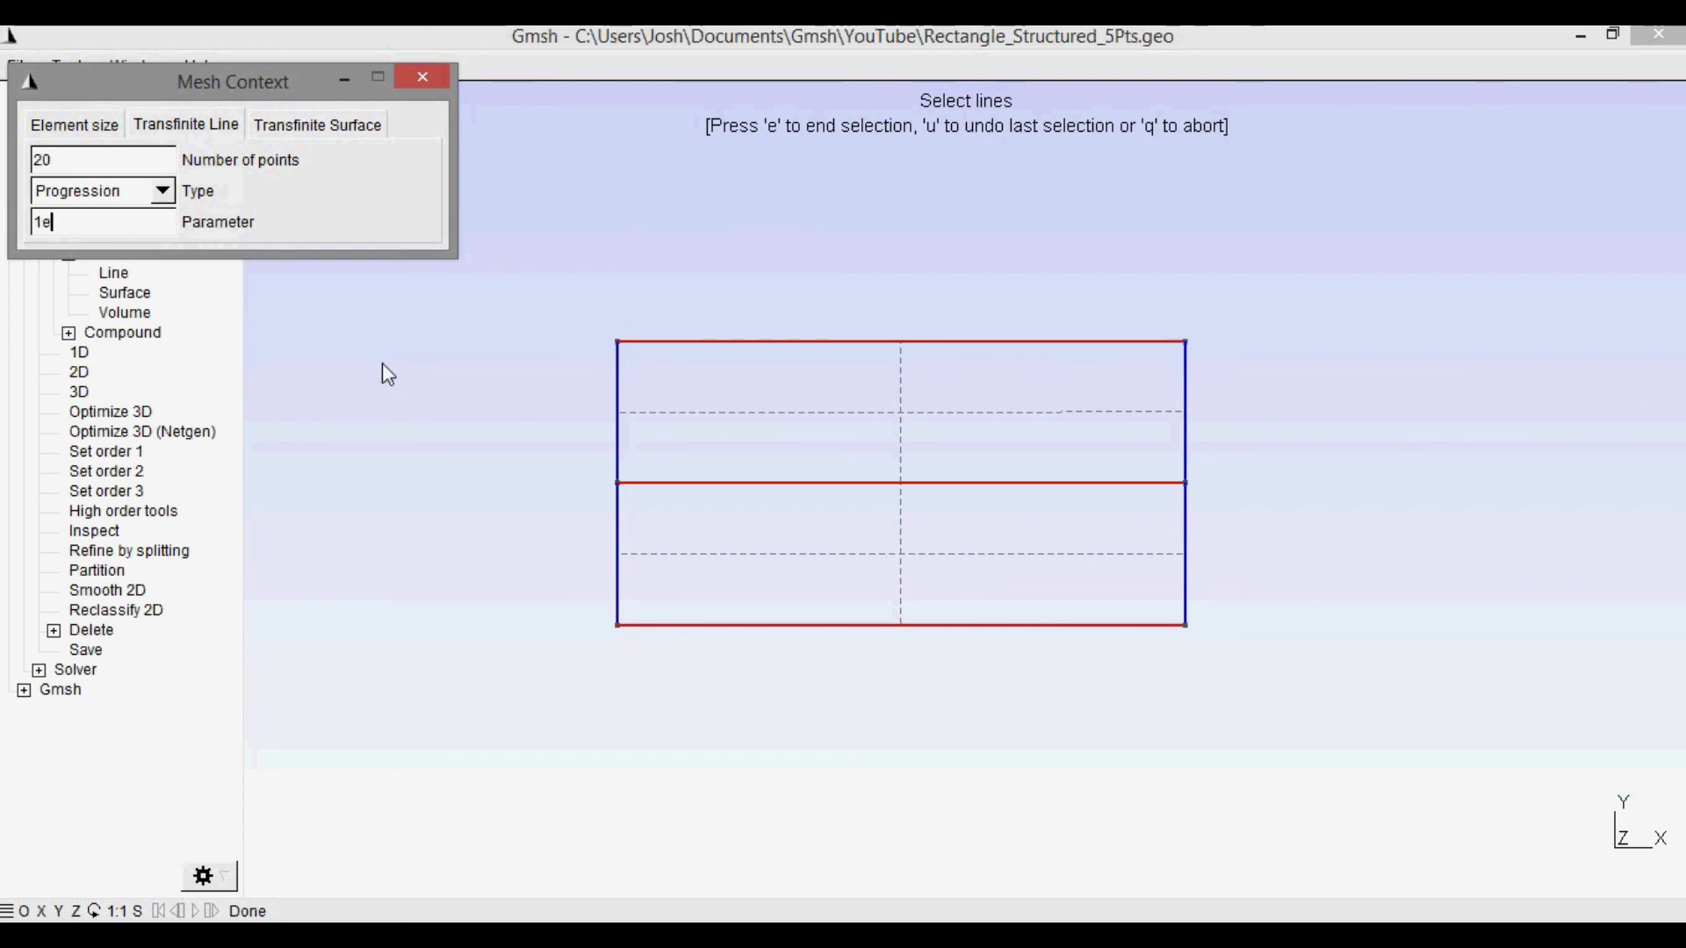
key("BackSpace")
left_click(403, 396)
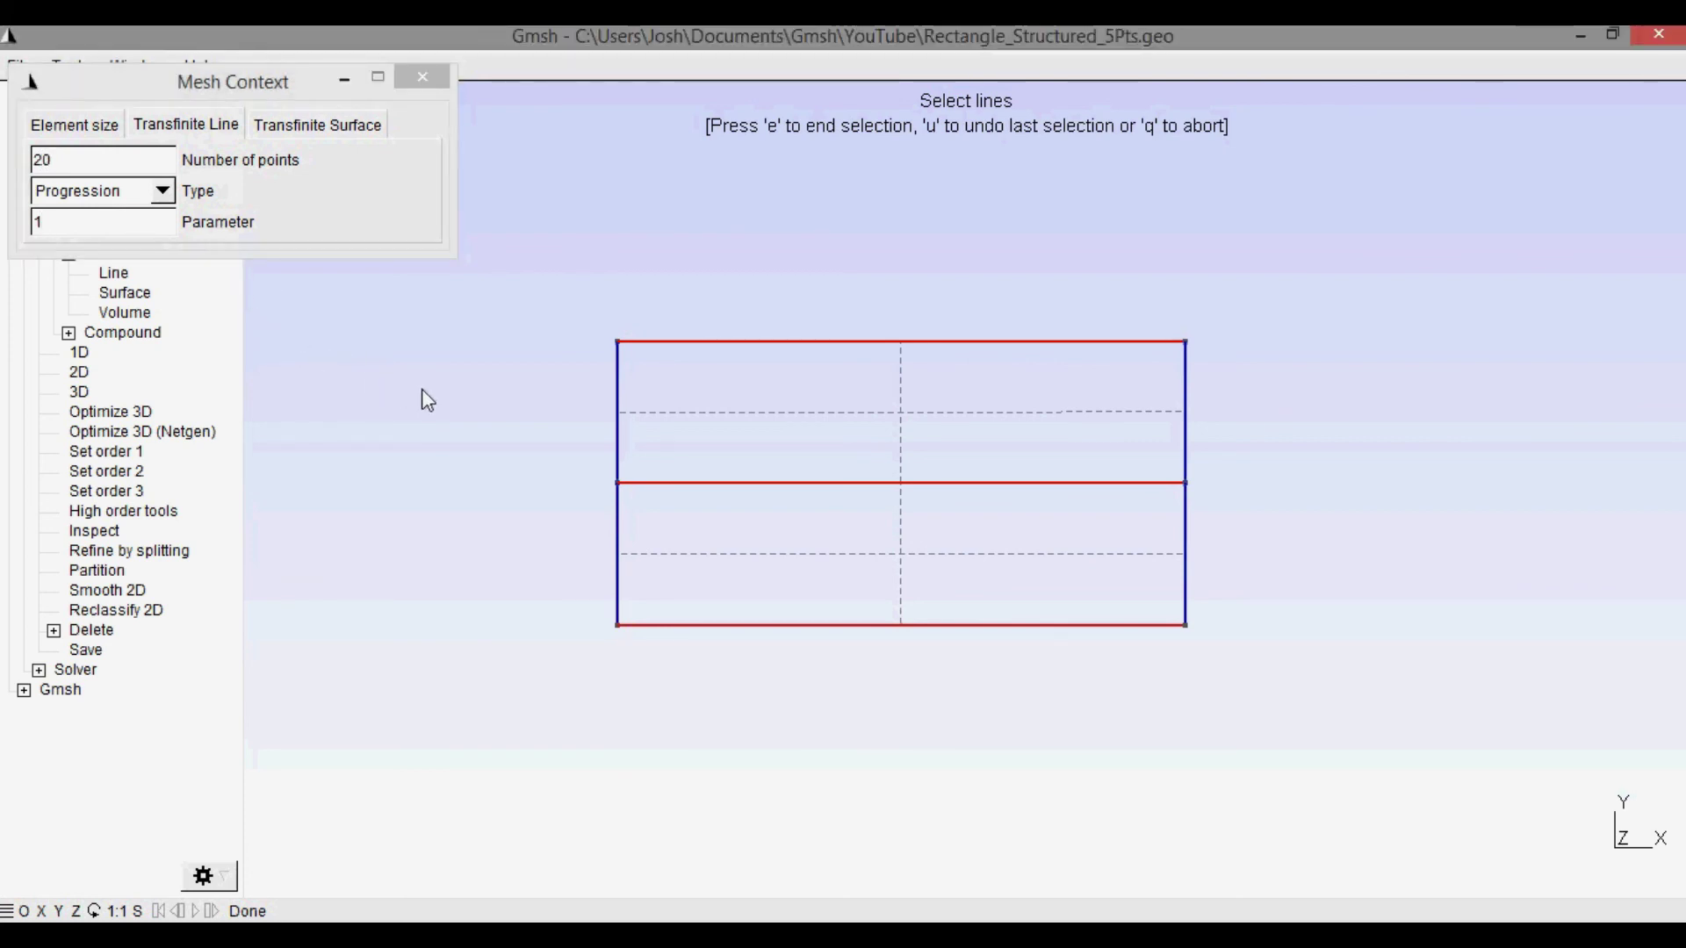
key("e")
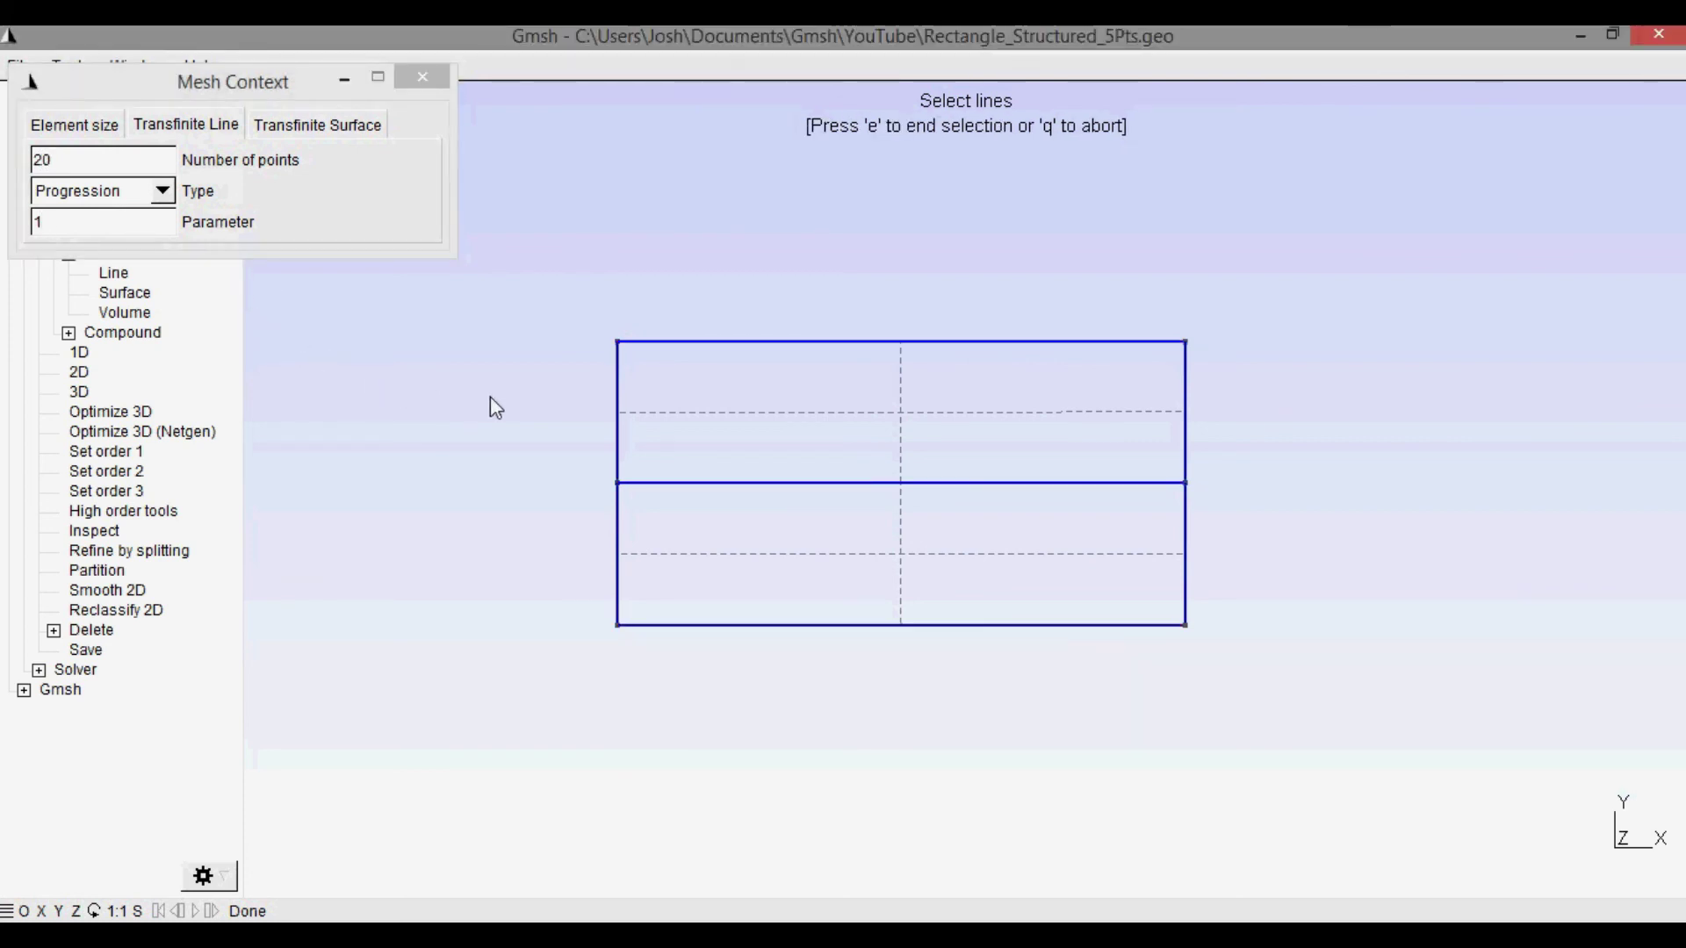
Define the upper segments of the rectangle's left and right sides as transfinite lines with 5 points
left_click(617, 393)
left_click(145, 156)
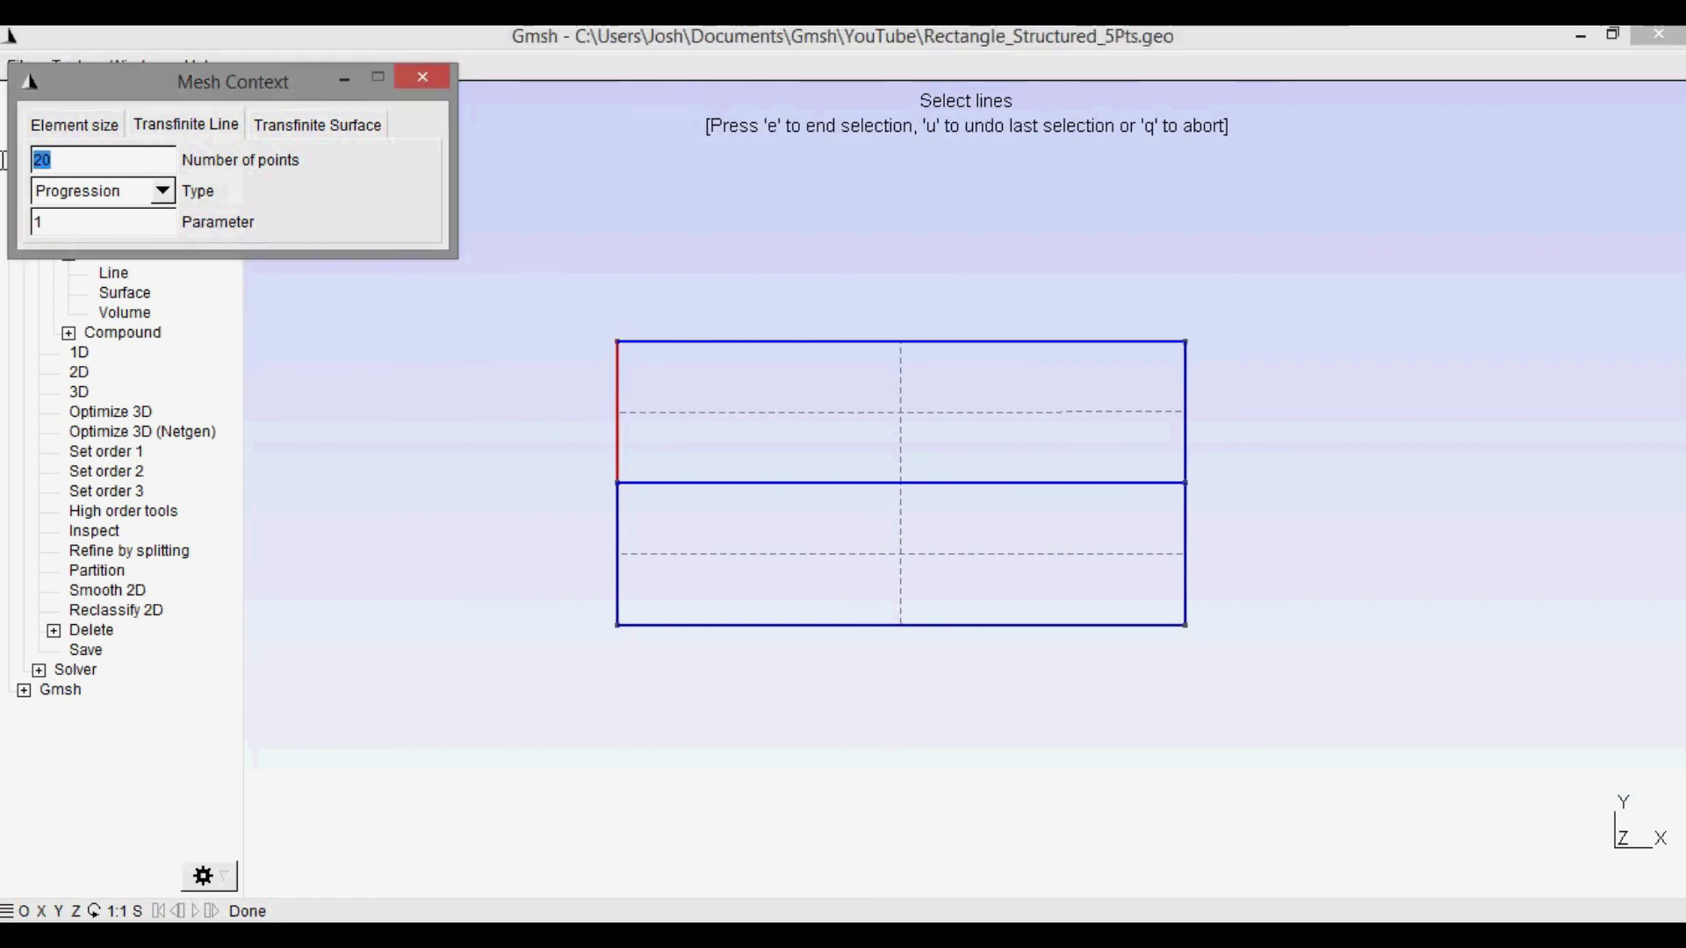
type("5")
left_click(1184, 384)
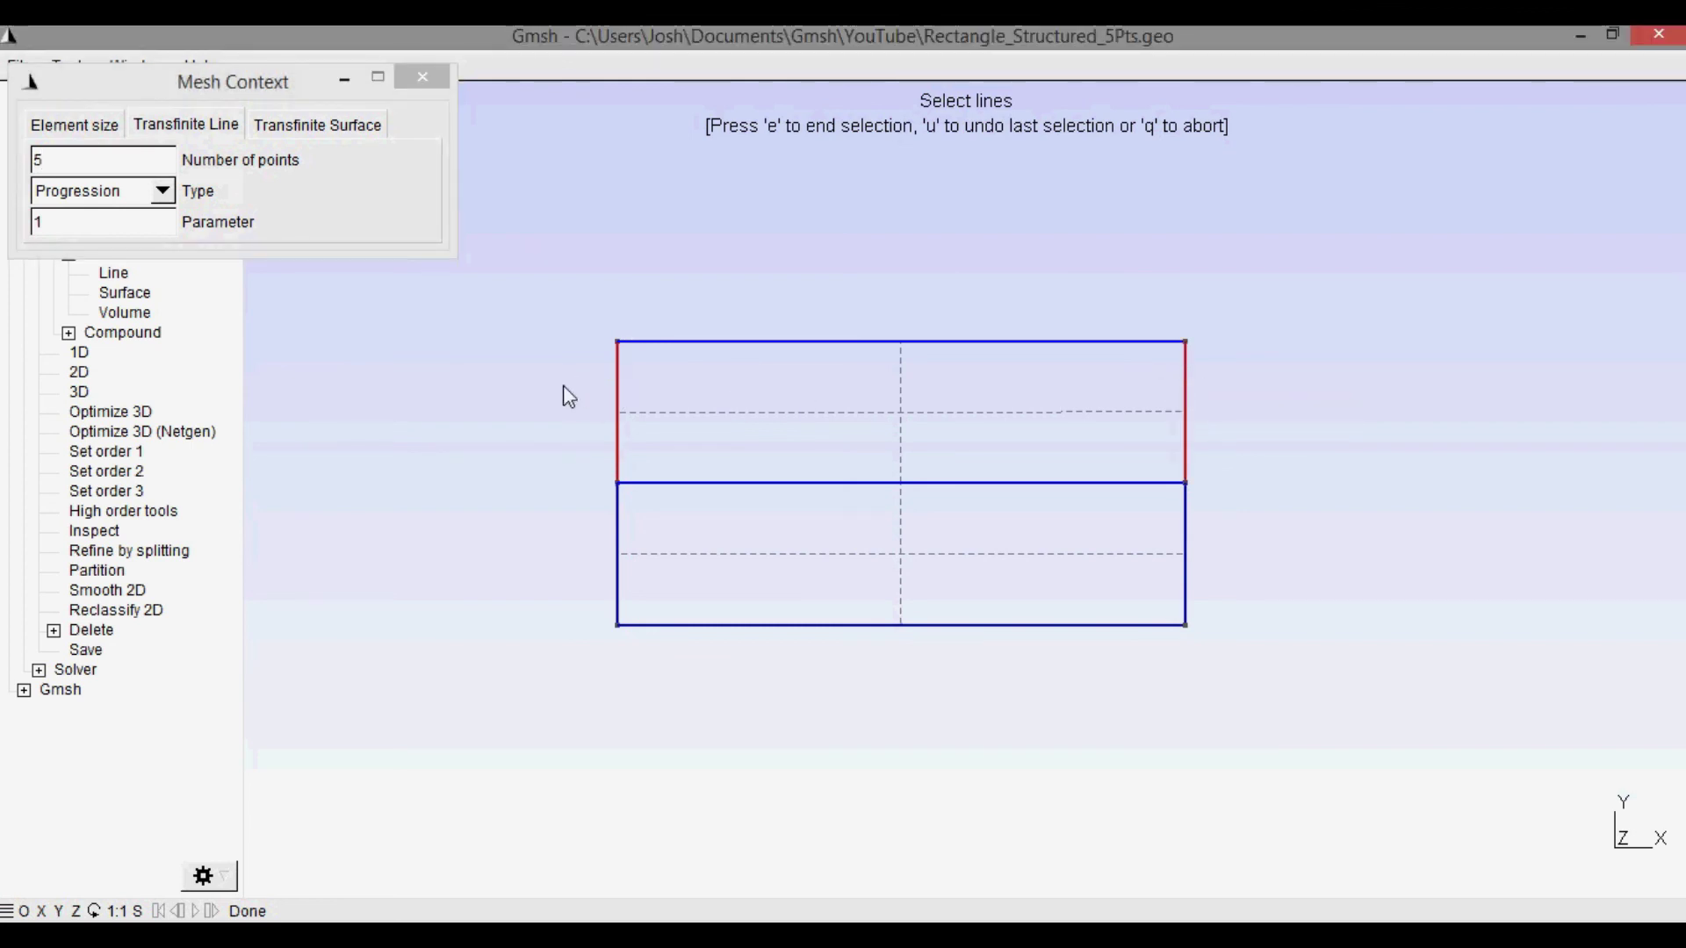
key("e")
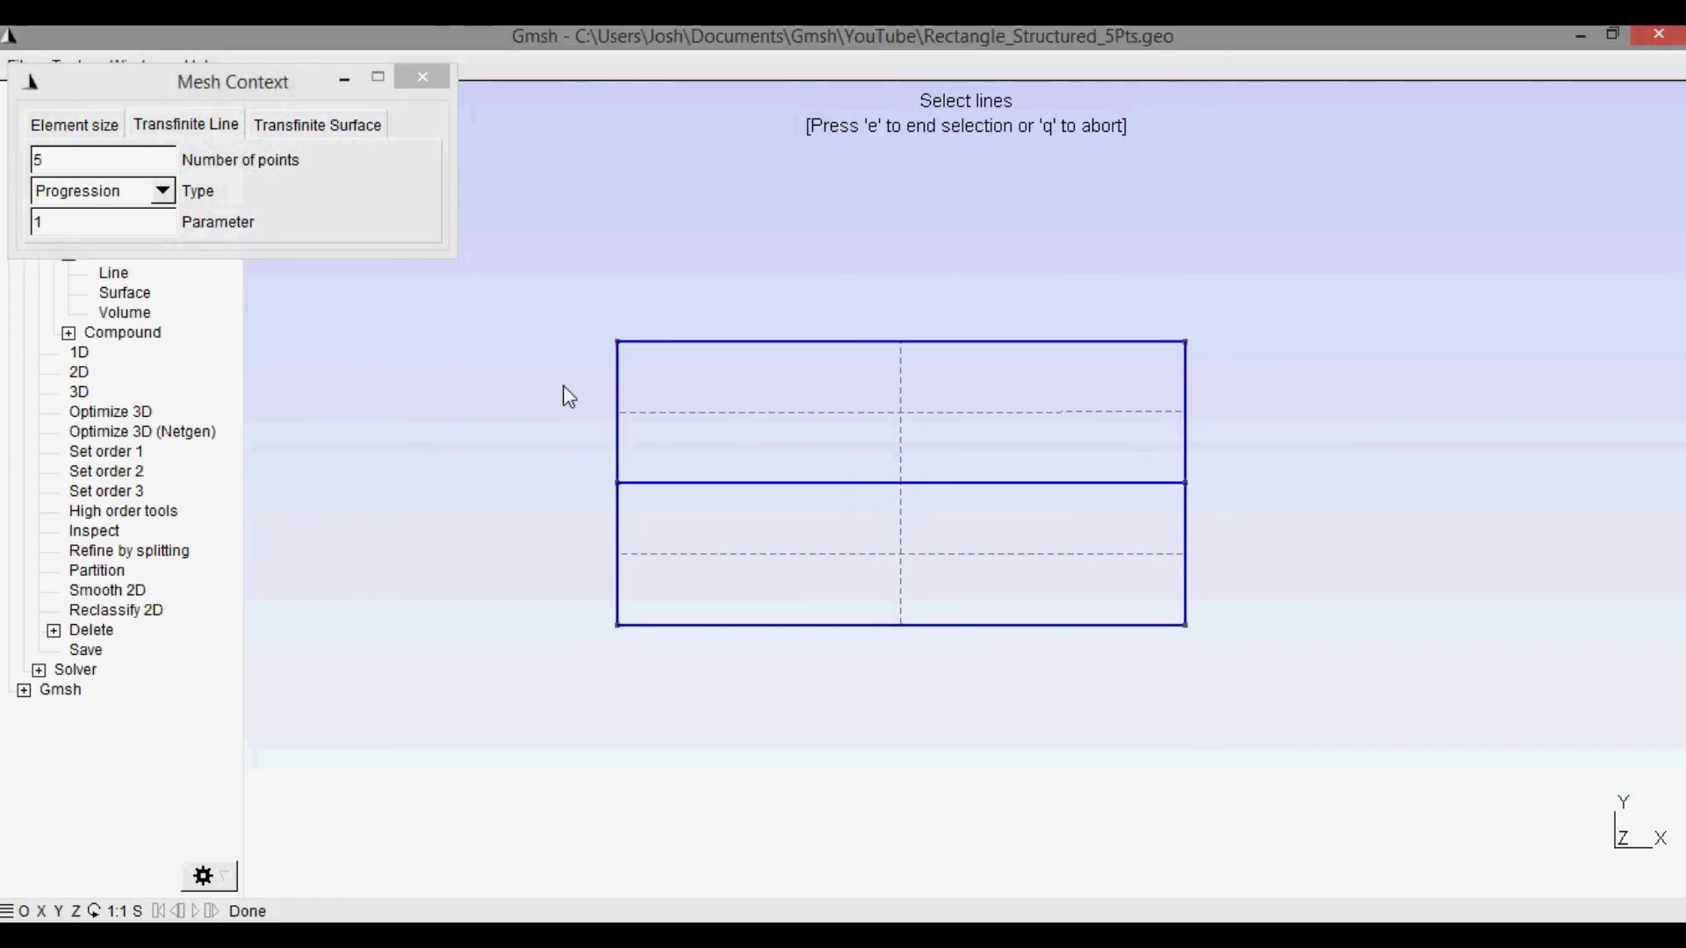
Define the lower segments of the left and right sides as transfinite lines with 10 points, and close the mesh settings
left_click(617, 534)
double_click(156, 159)
type("10")
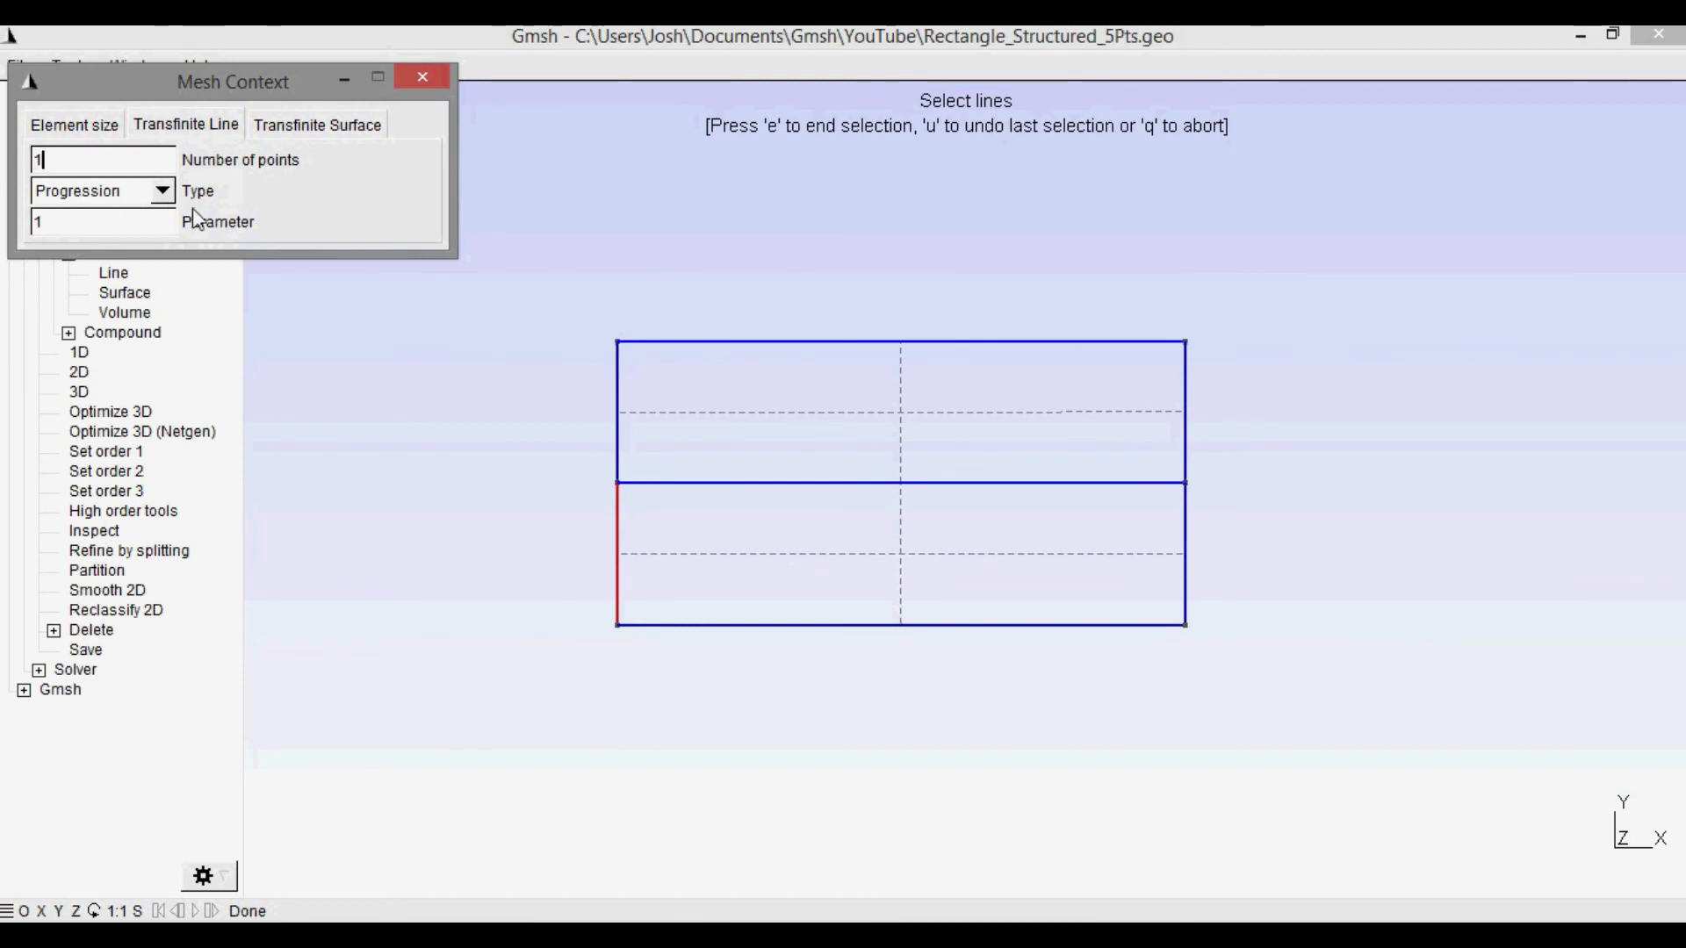
left_click(1185, 522)
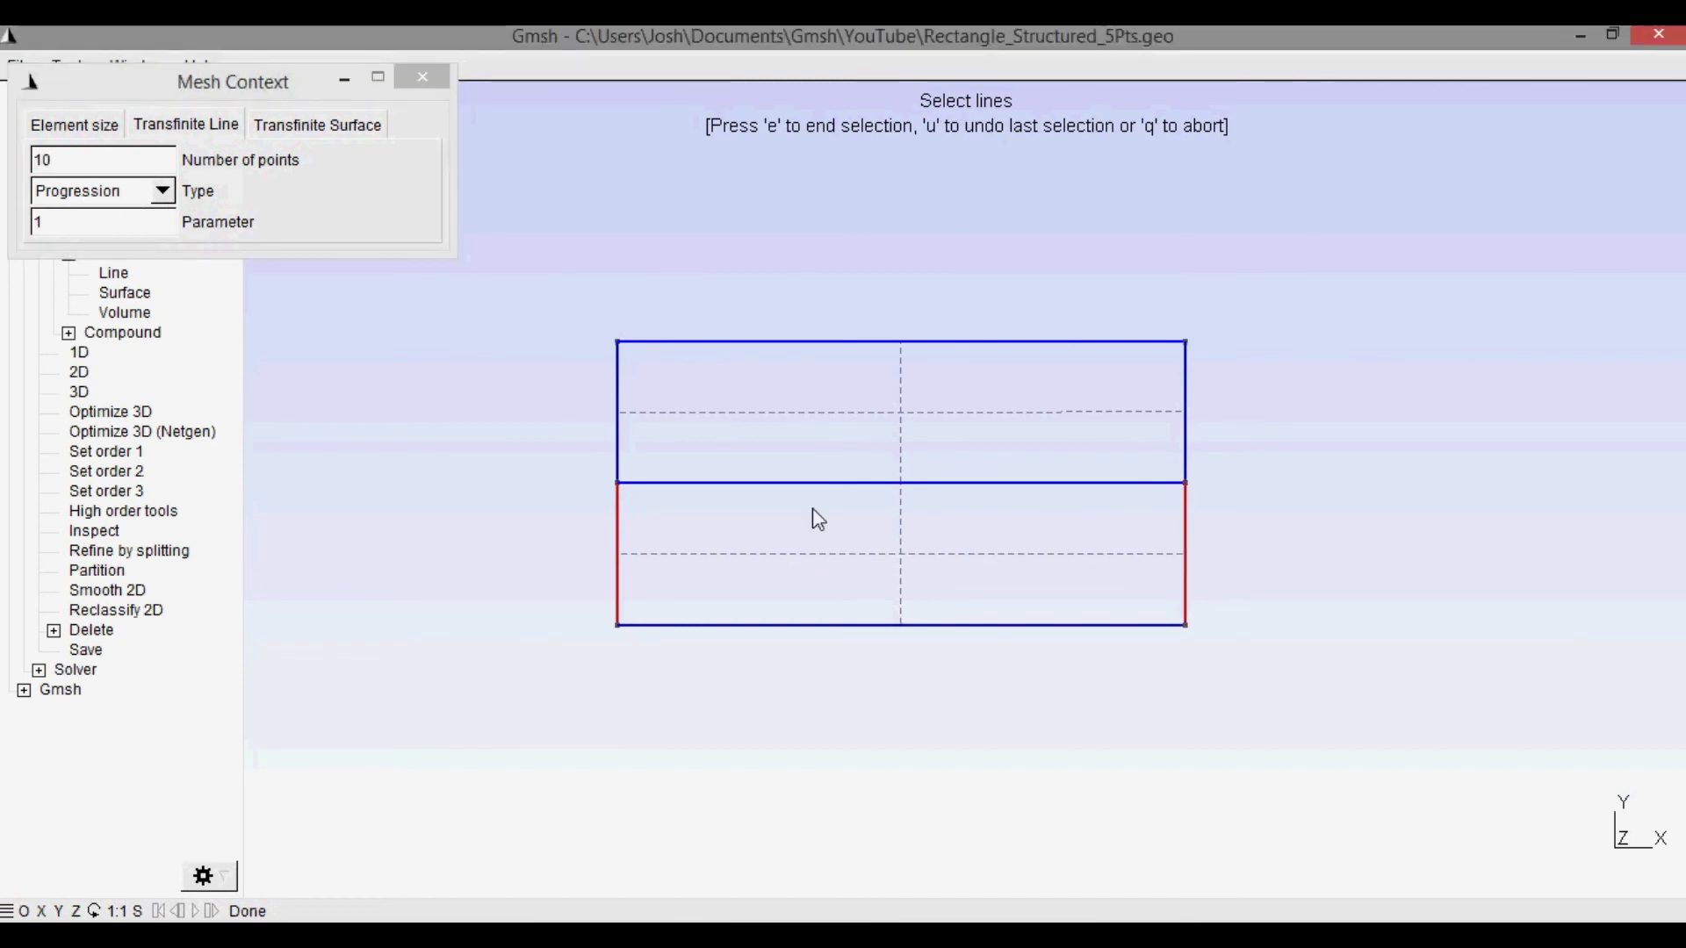
key("e")
left_click(422, 77)
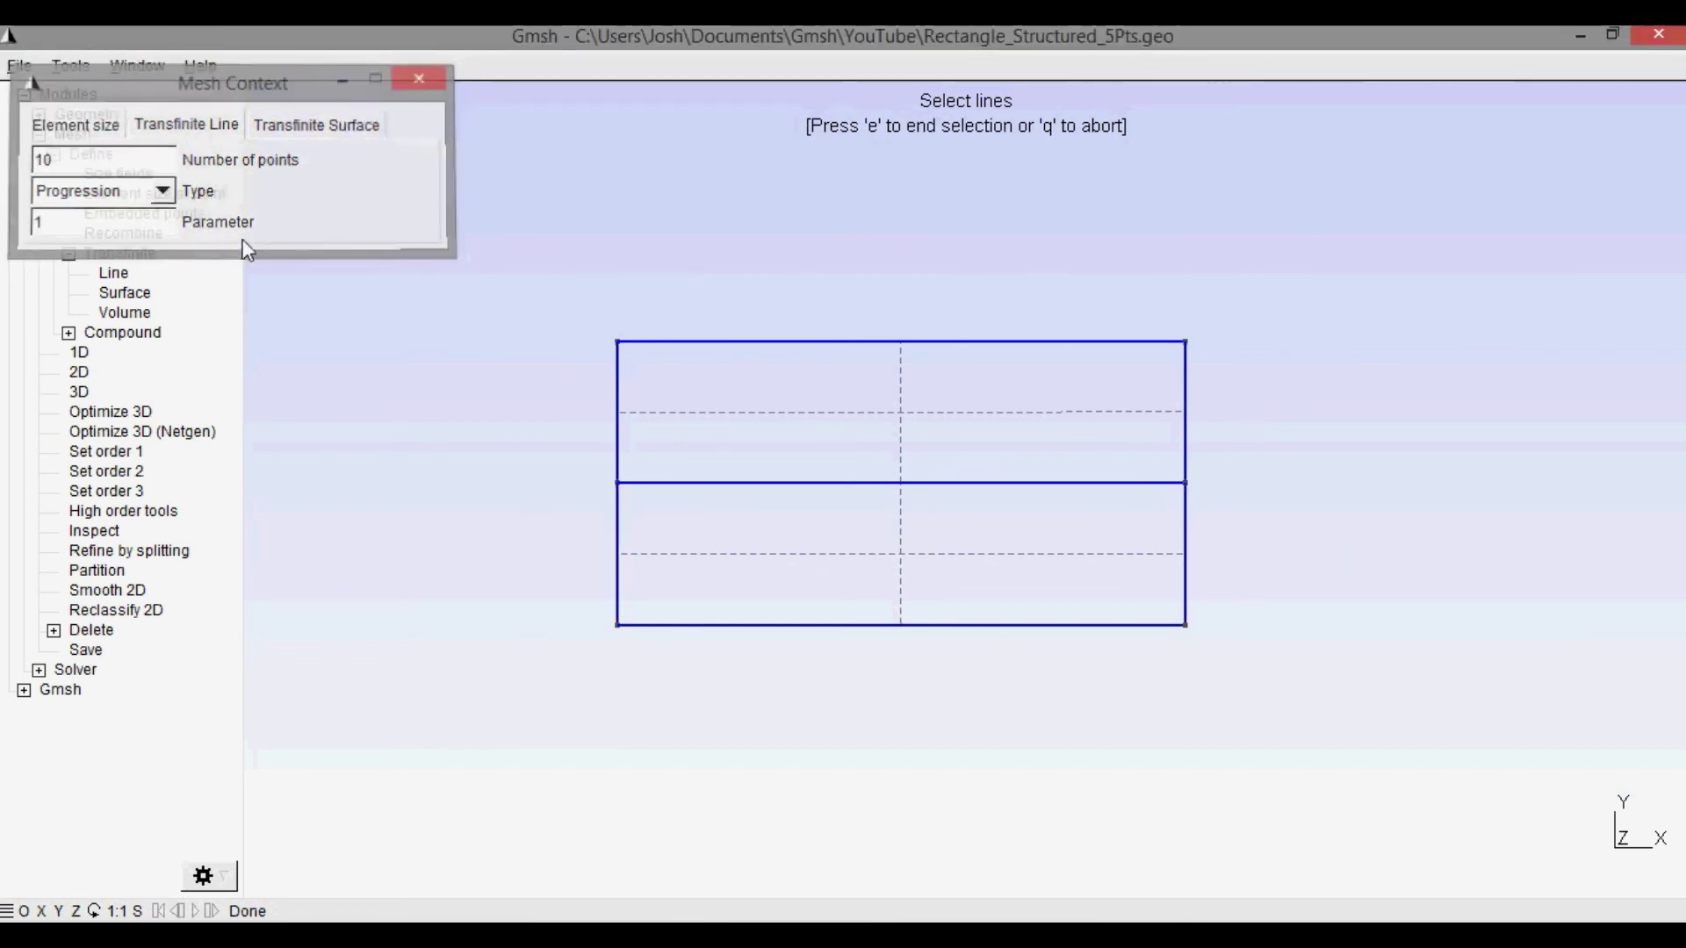
Recombine the upper and lower surfaces into quadrilaterals and generate the 2D mesh
left_click(125, 292)
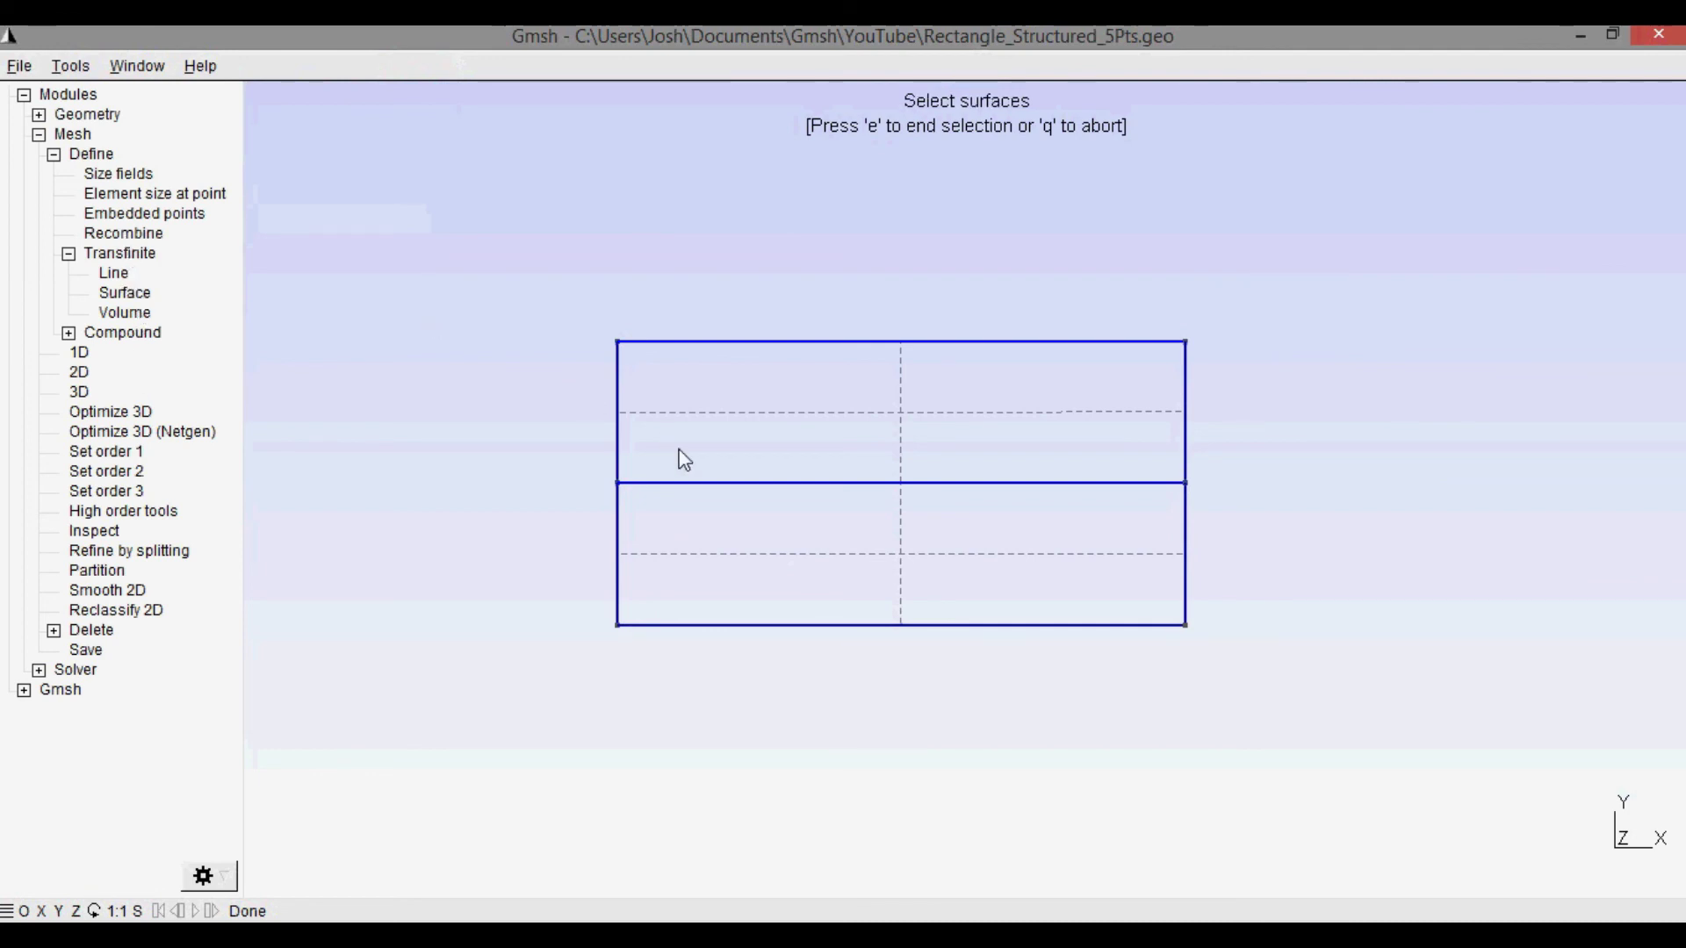
left_click(694, 413)
key("u")
left_click(696, 553)
key("u")
left_click(95, 376)
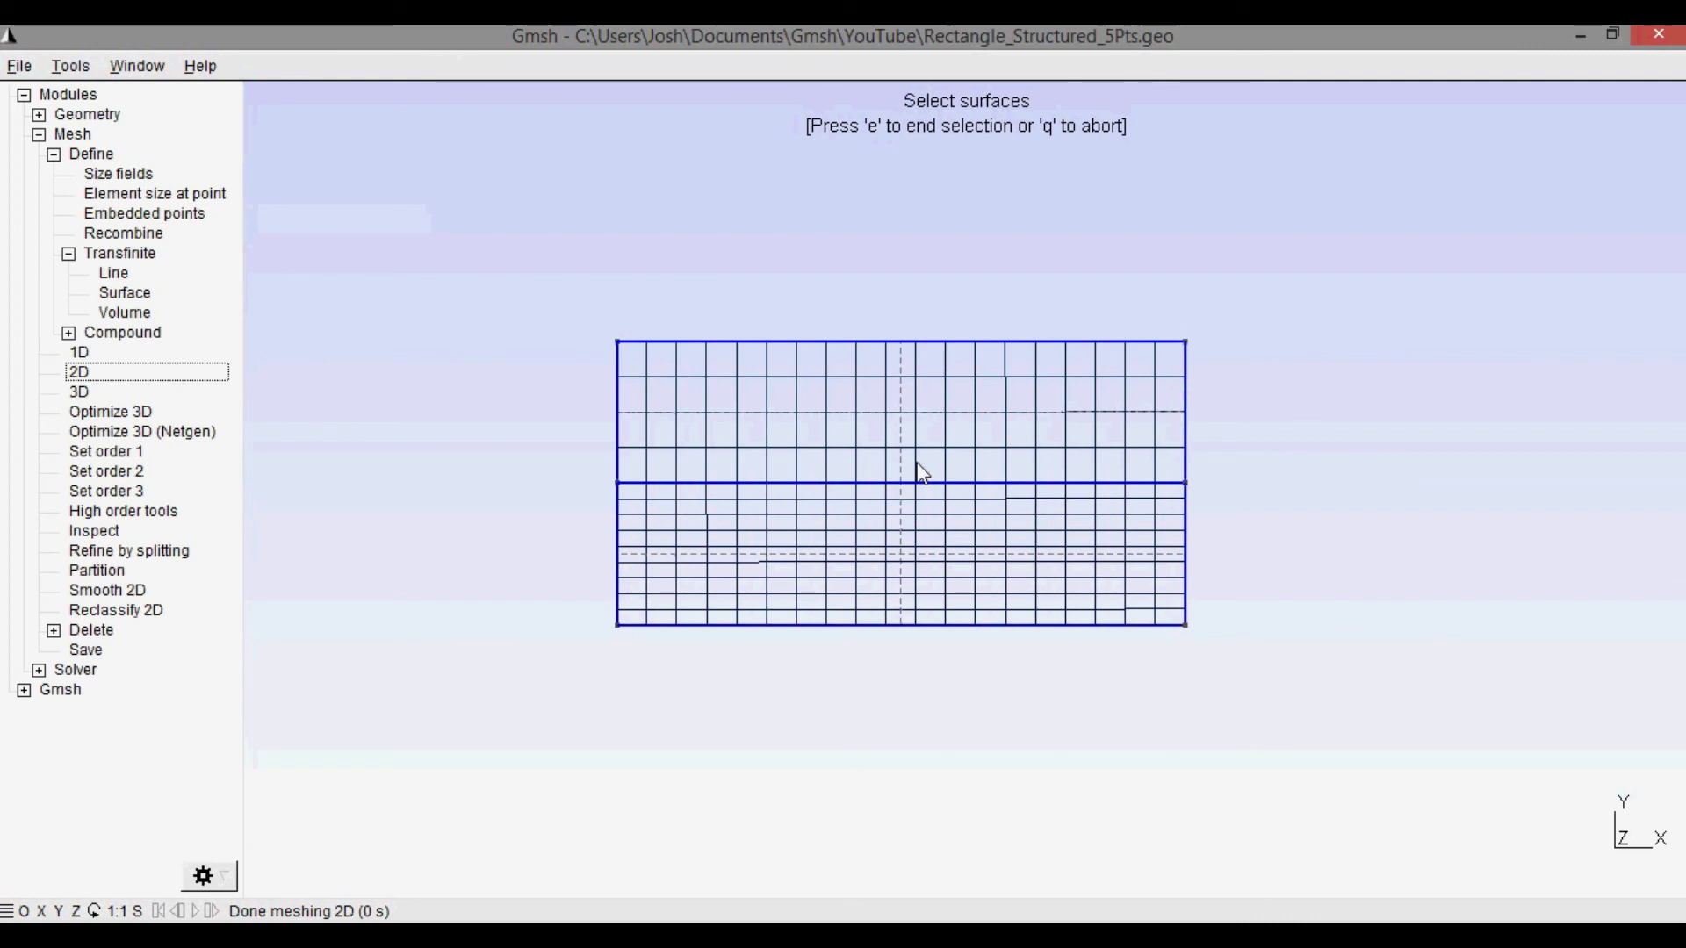
left_click(408, 449)
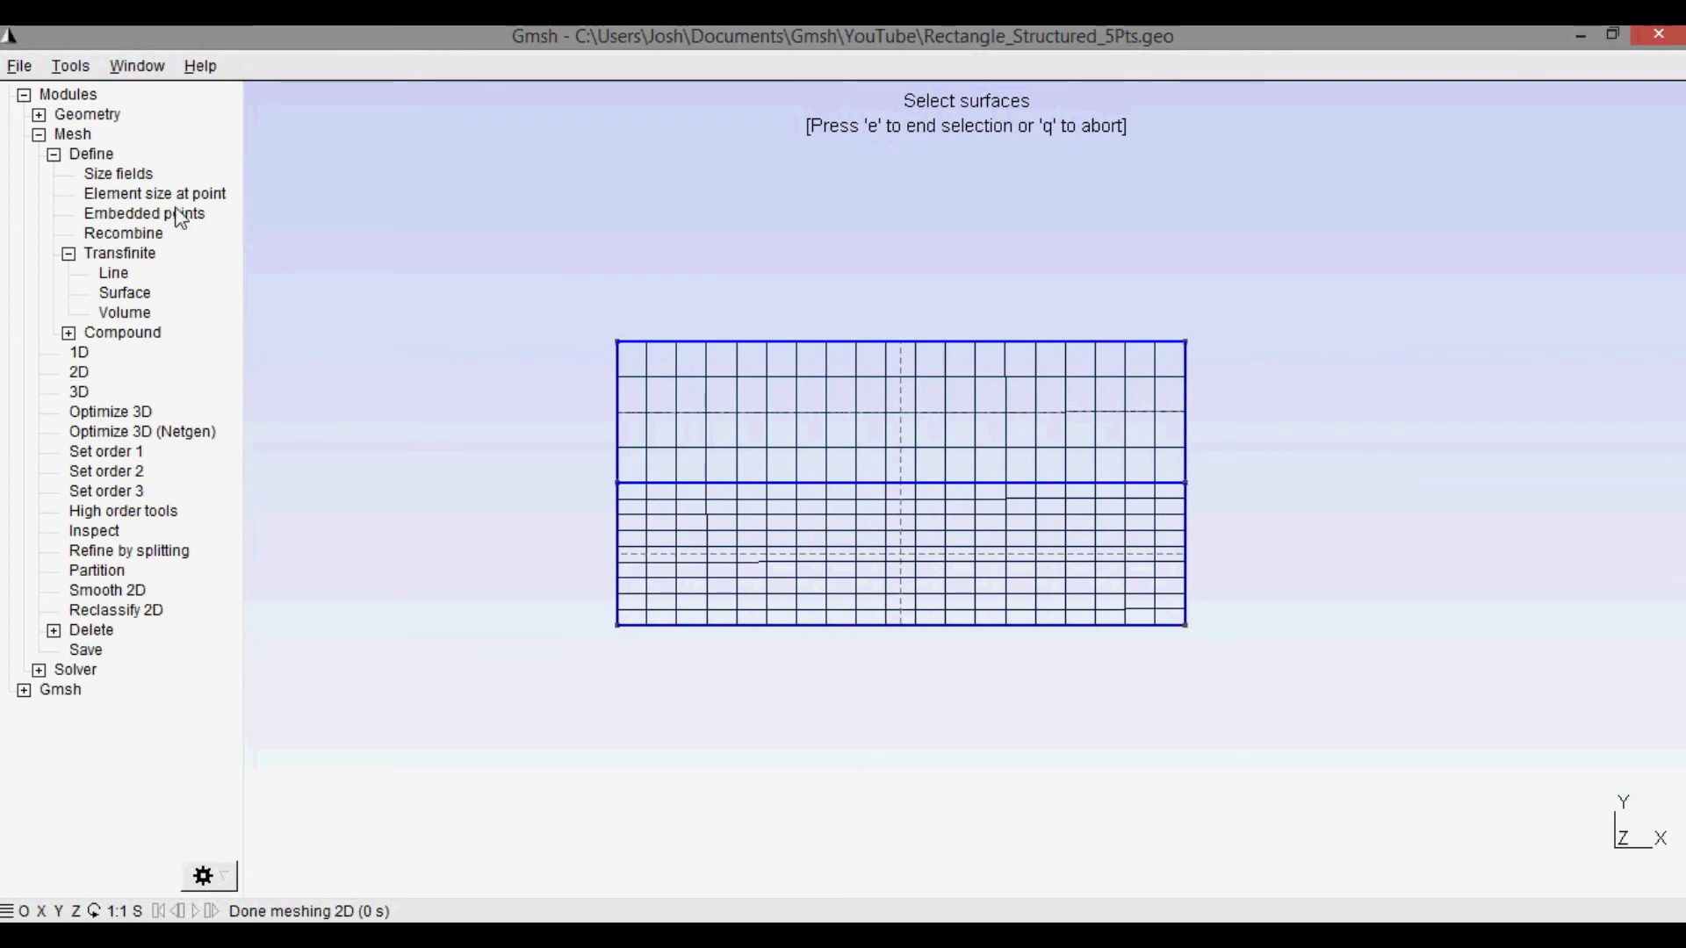
Export the mesh as Rectangle_Structured_5Pts.su2 with Save all (ignore physical groups) enabled, and regenerate the 2D mesh
left_click(21, 67)
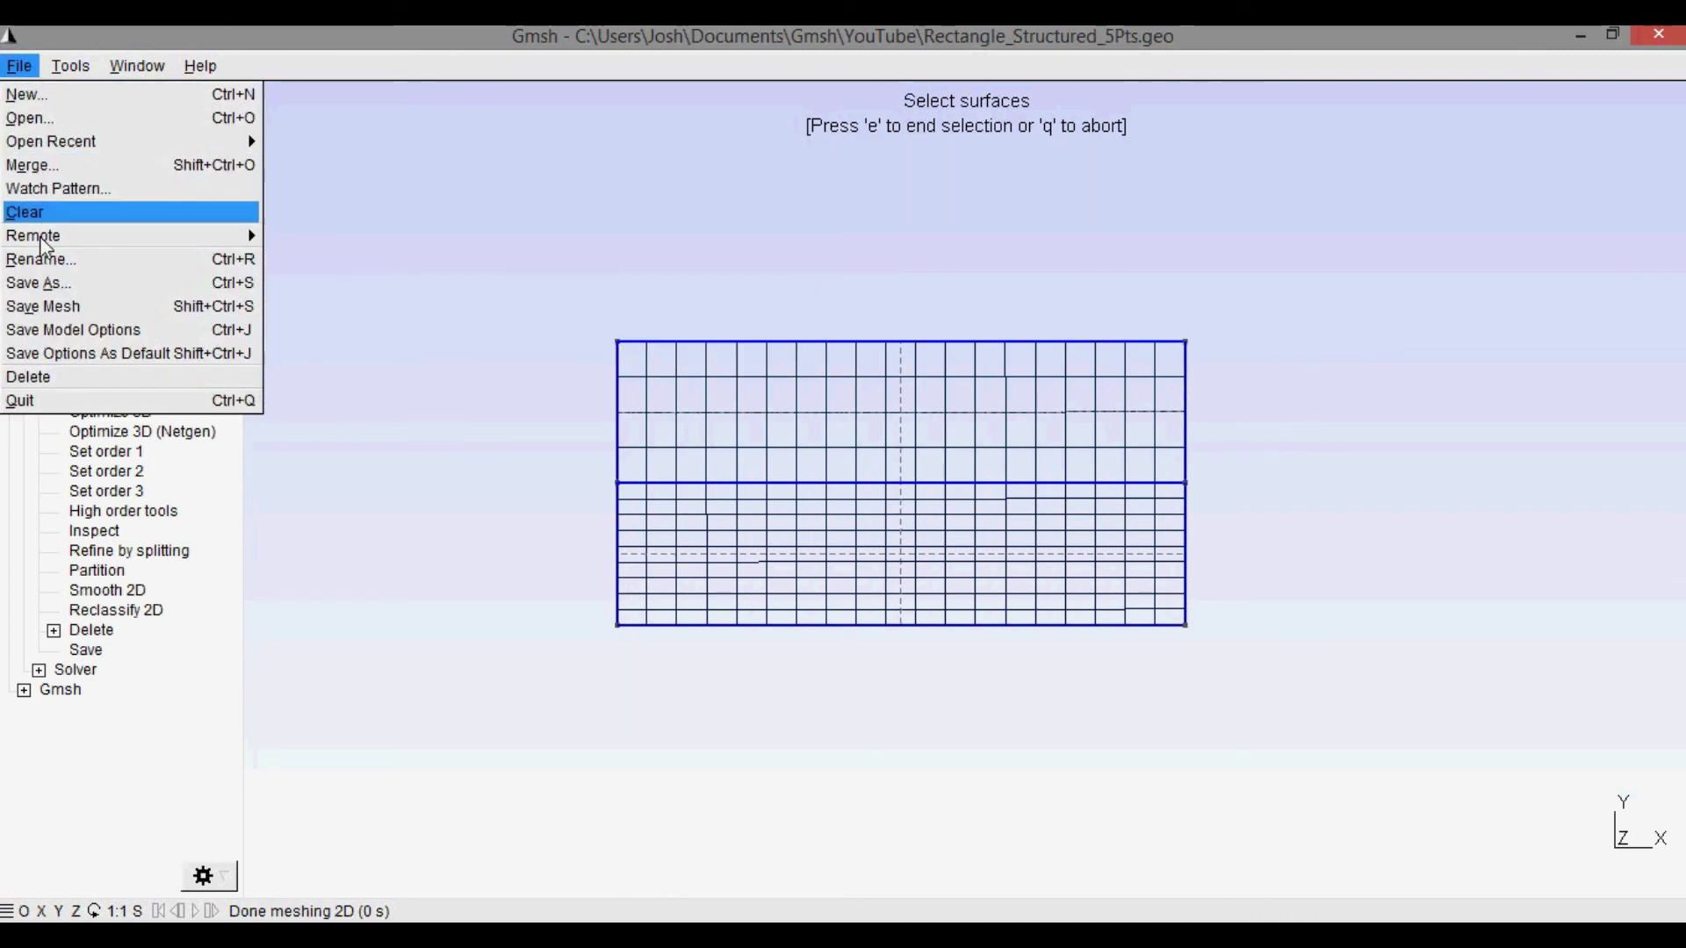
left_click(40, 281)
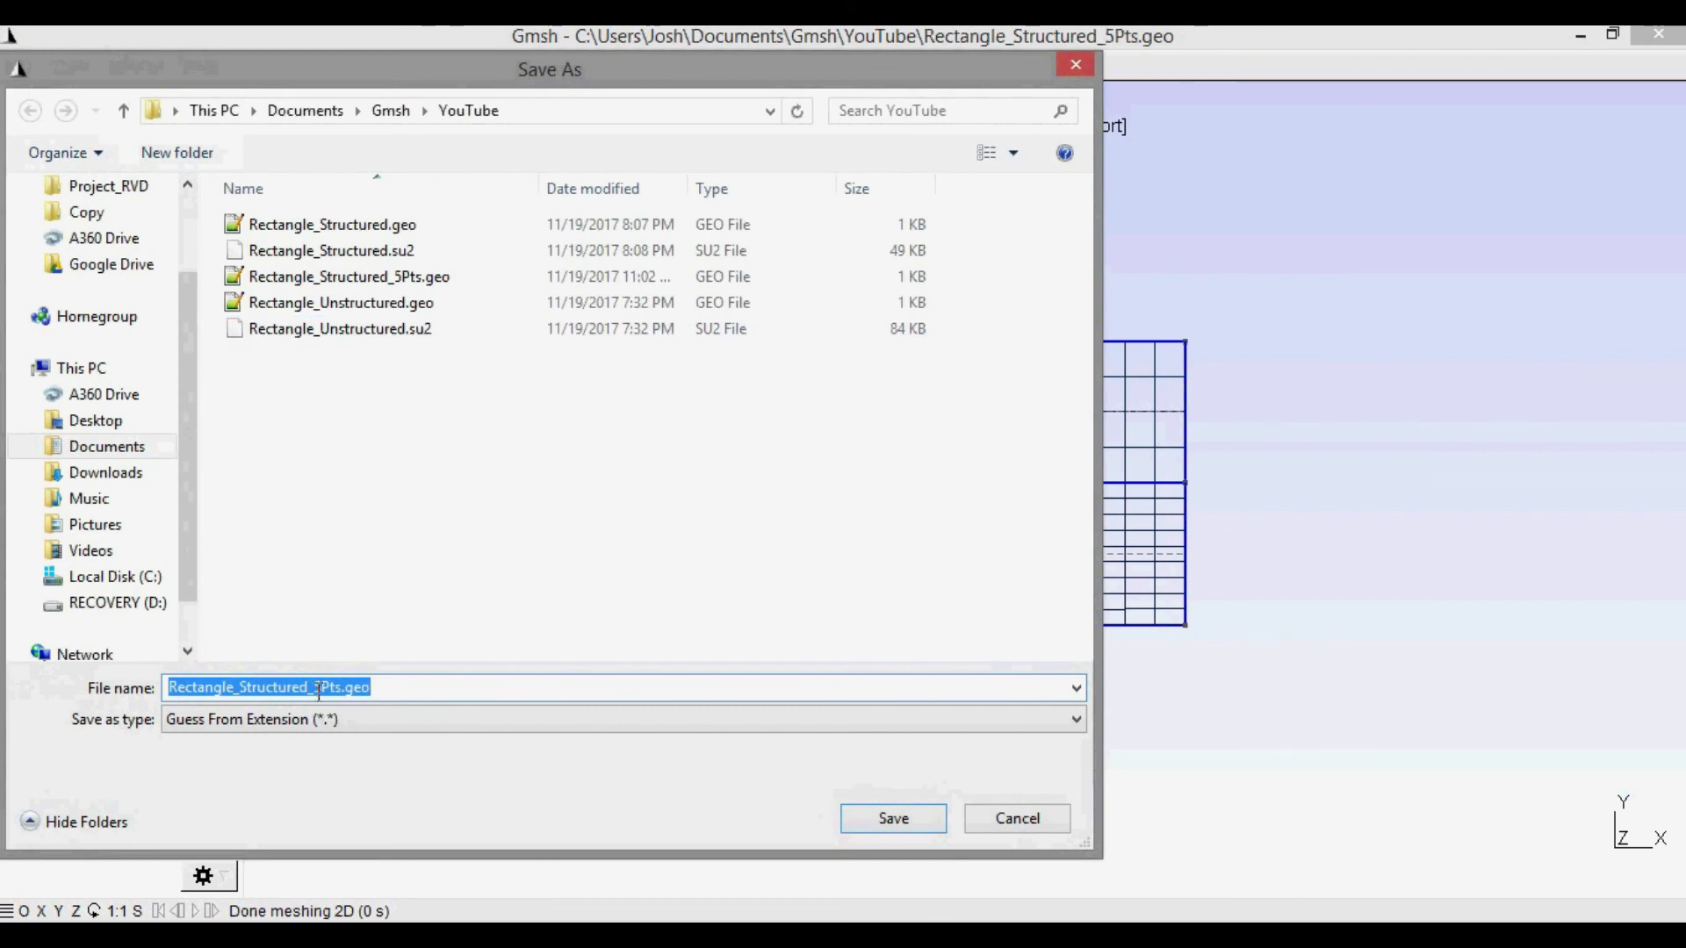
left_click(373, 689)
key("BackSpace")
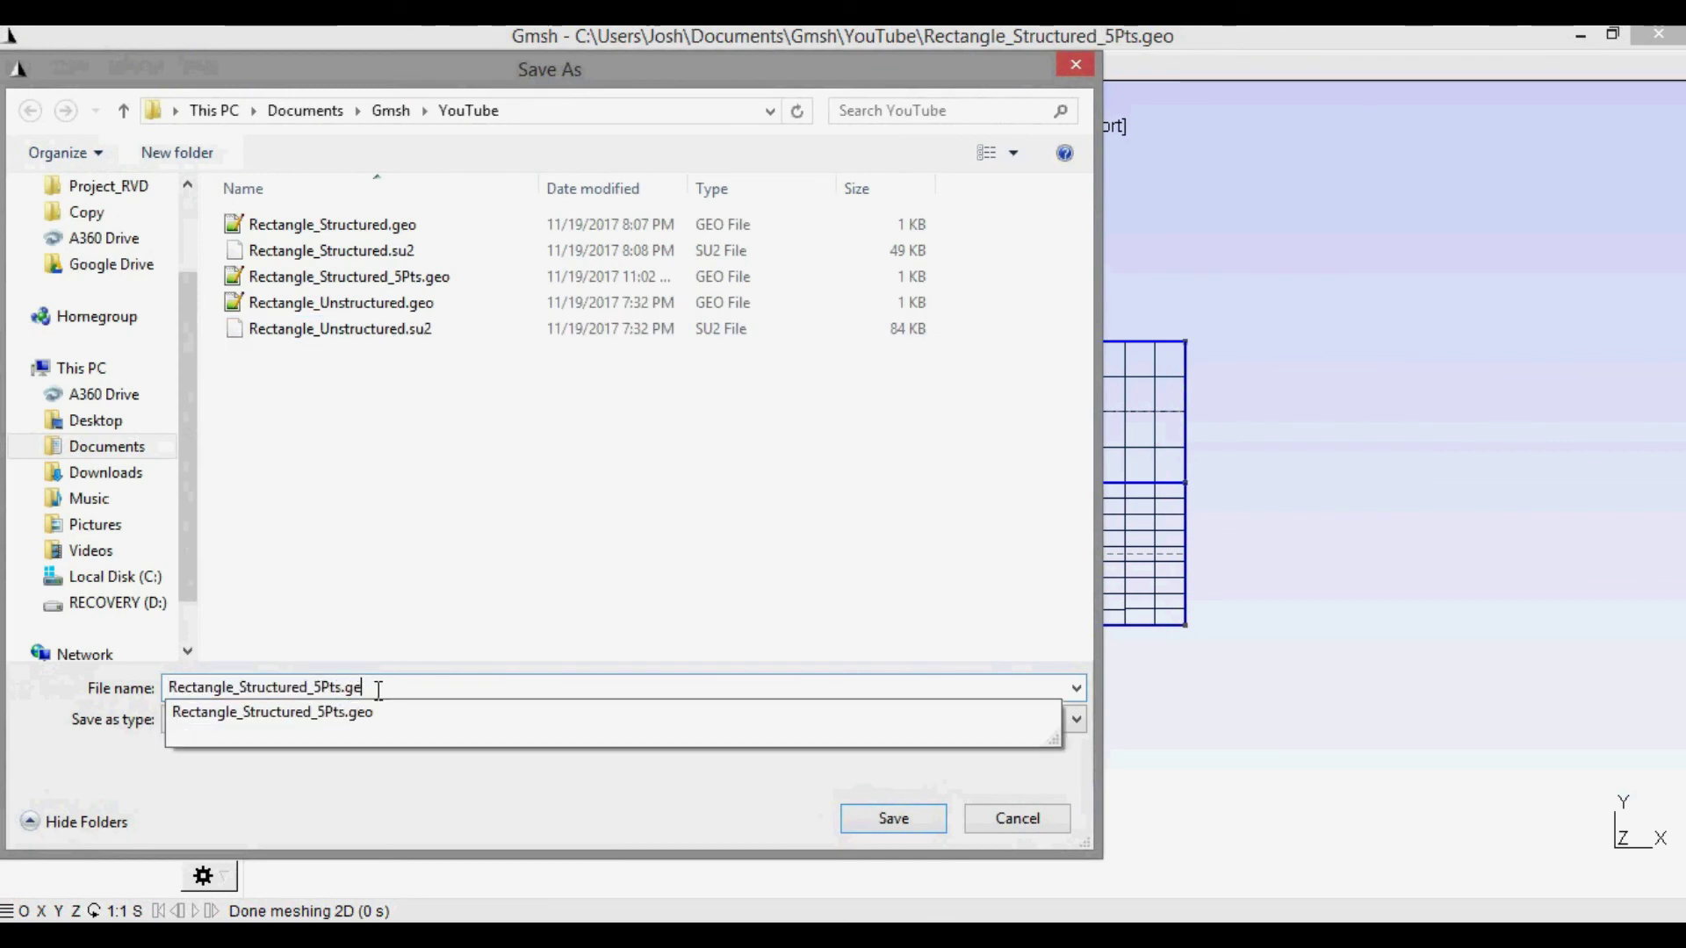
type("su2")
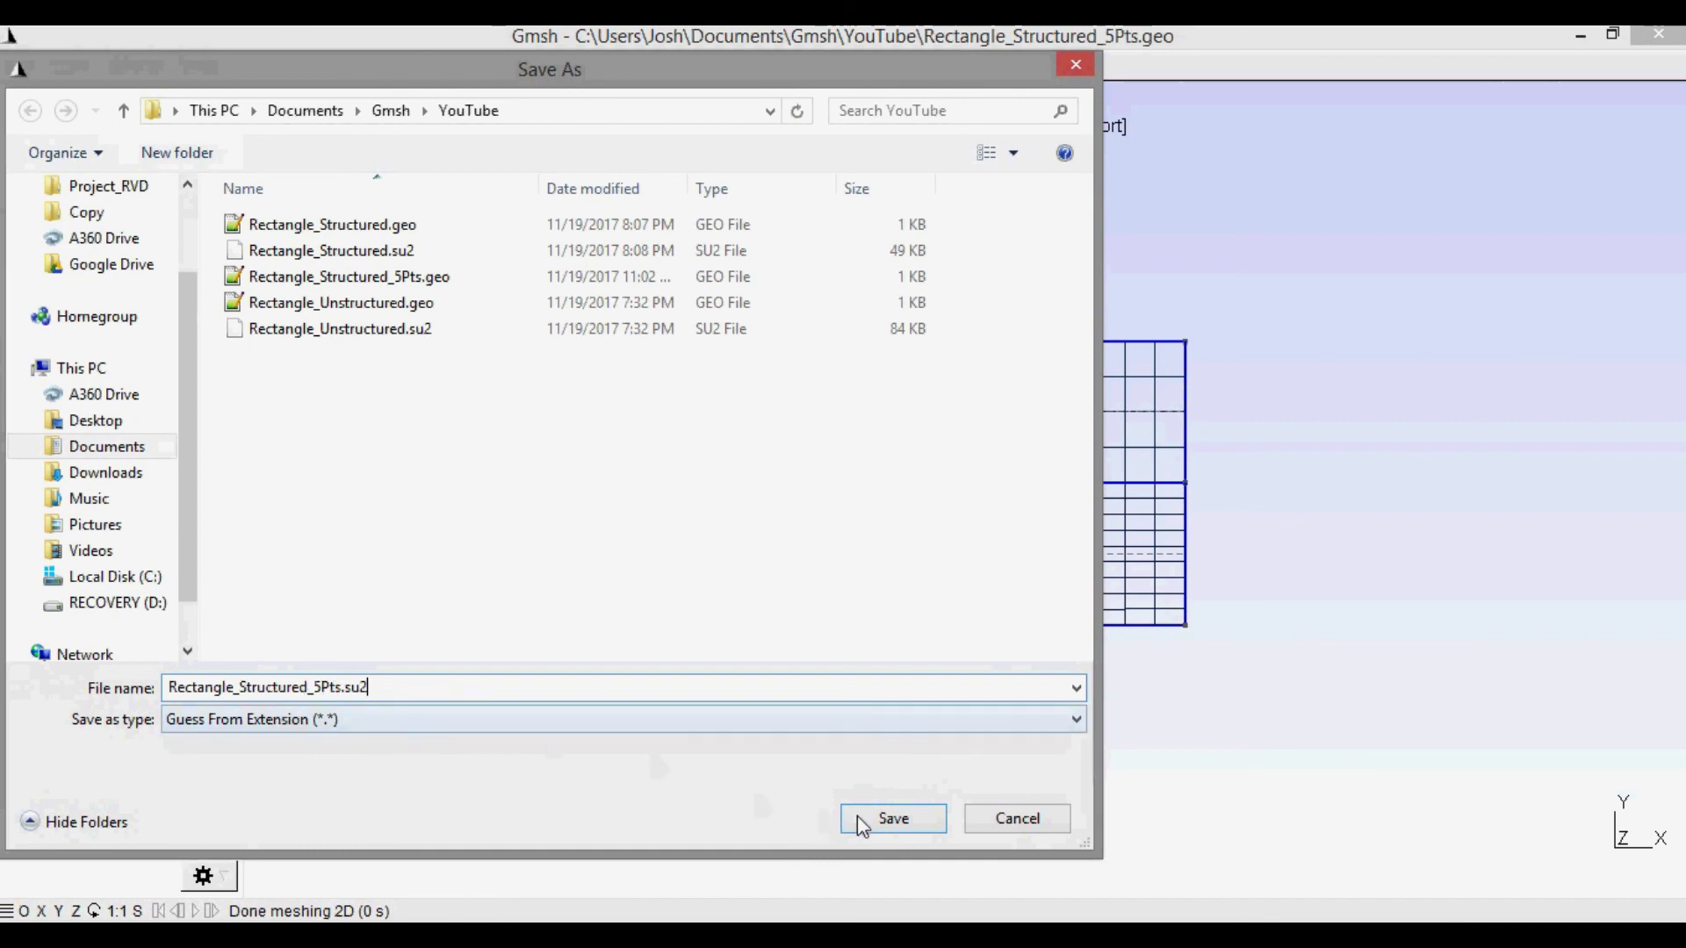
left_click(881, 819)
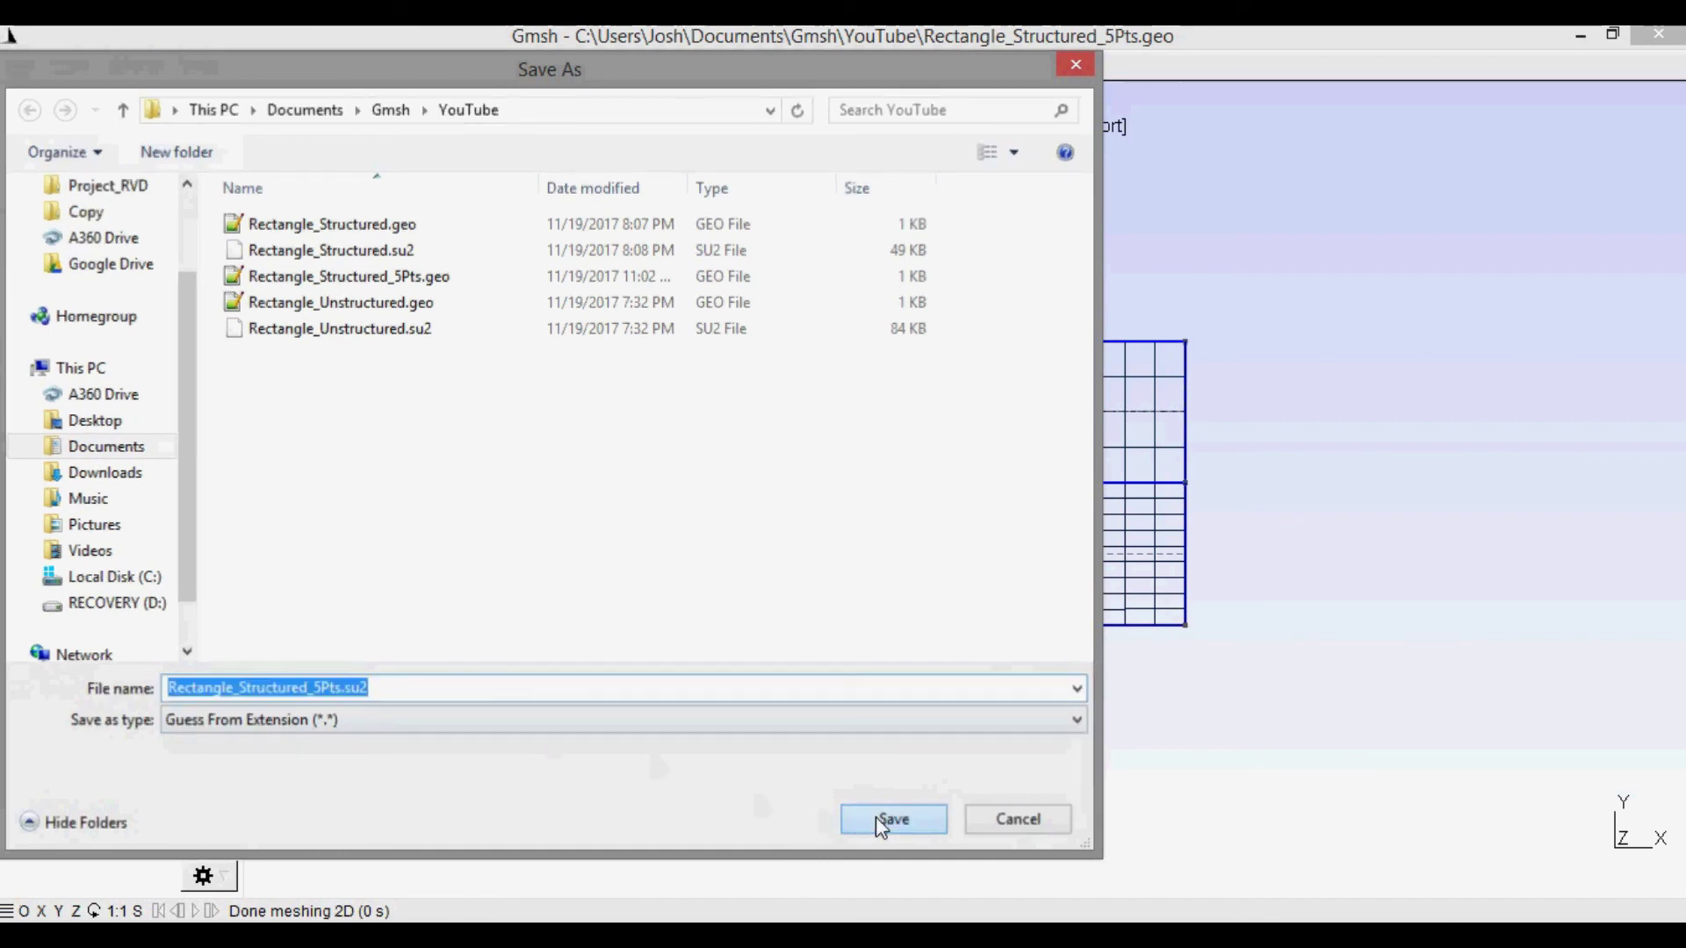
left_click(843, 834)
left_click(803, 865)
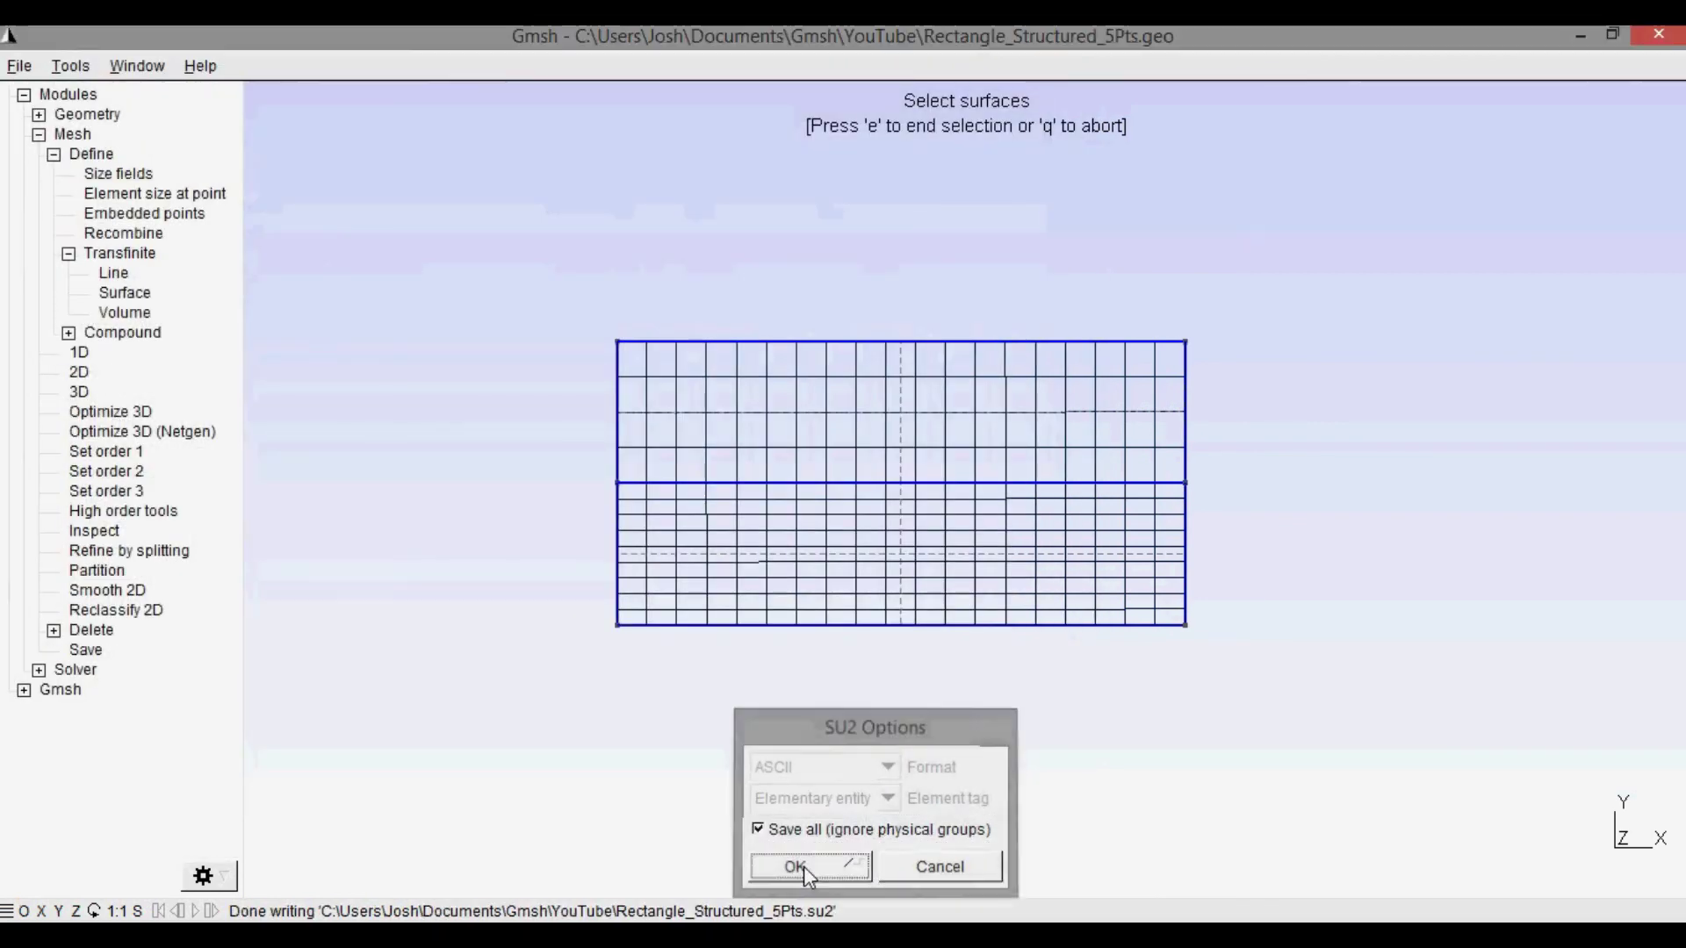
key("2")
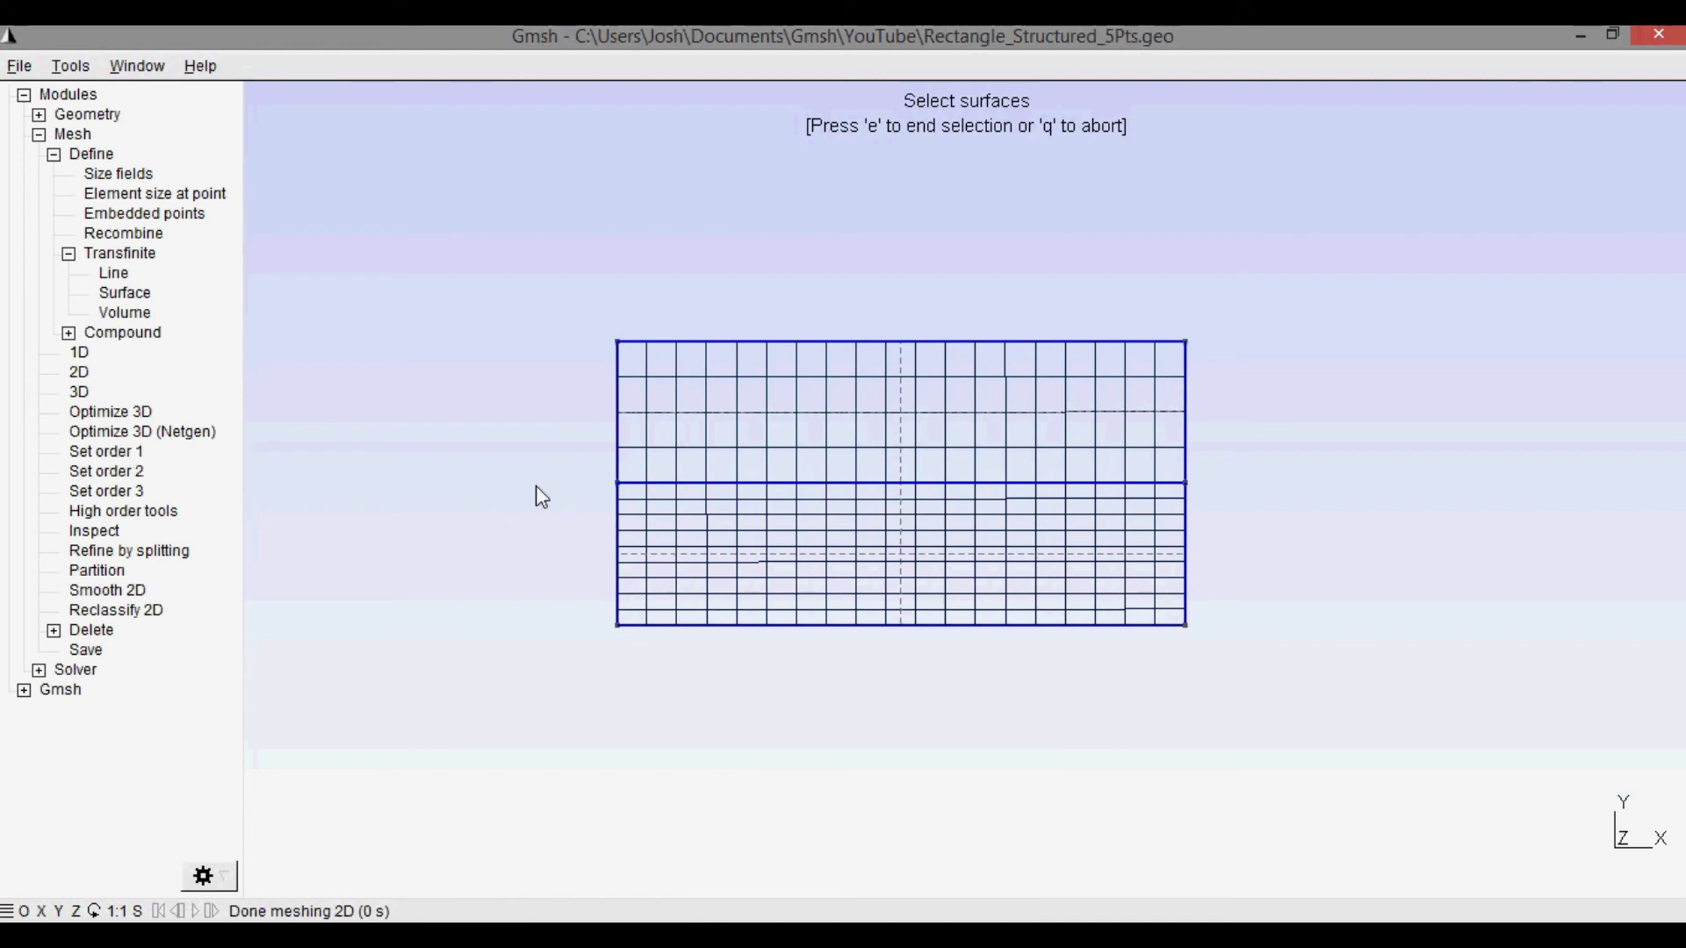